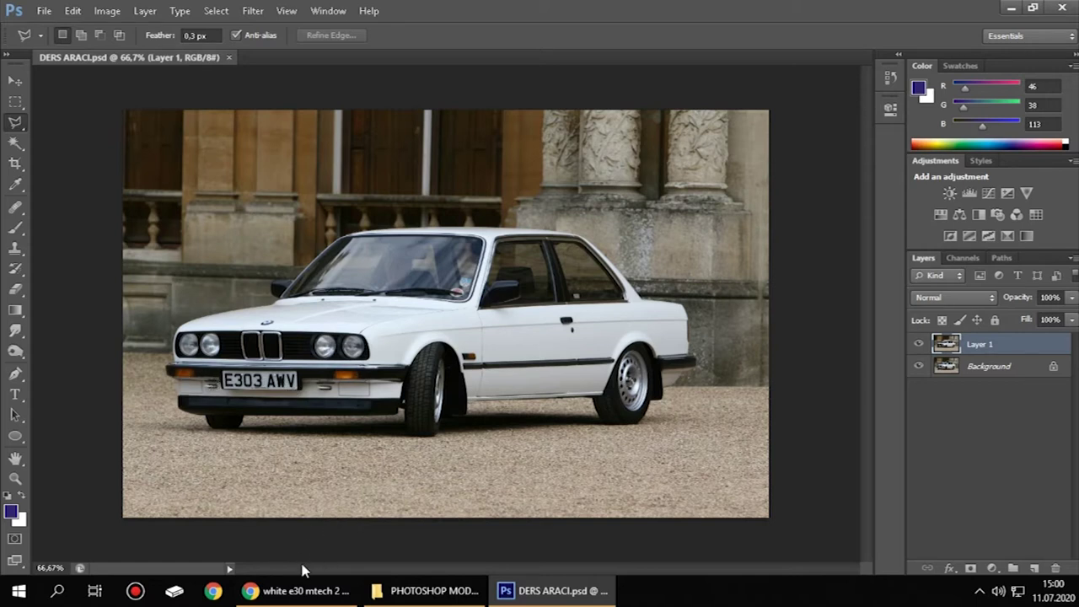
- Bring the Google Images results for 'white e30 mtech 2' to the front
{"action": "left_click", "coordinate": [306, 590]}
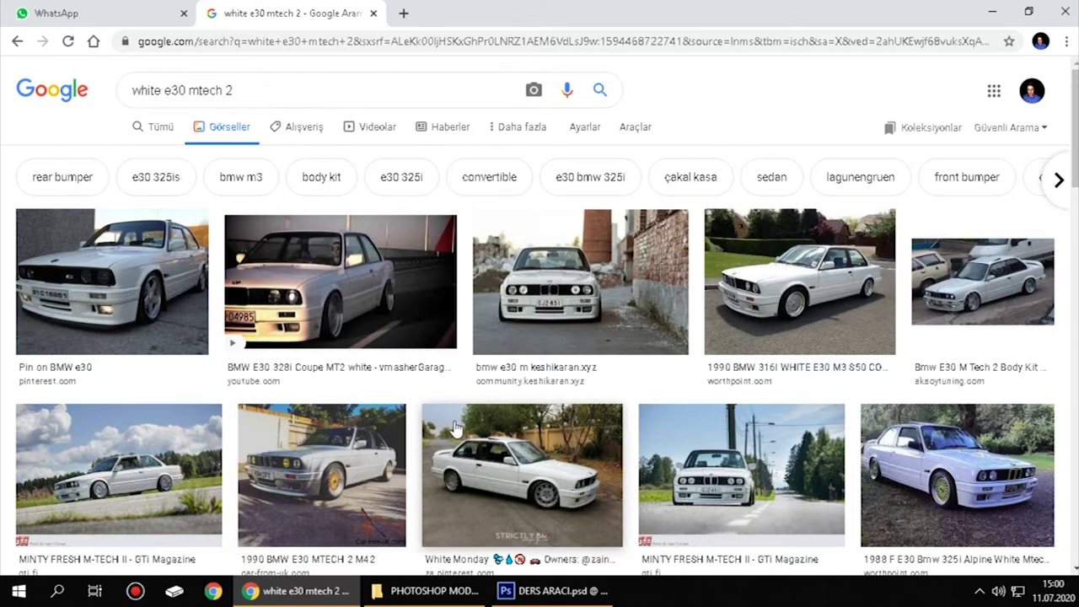
- Scroll the E30 image results, glancing back at the photo in Photoshop
{"action": "scroll", "coordinate": [438, 380], "scroll_direction": "down", "scroll_amount": 2}
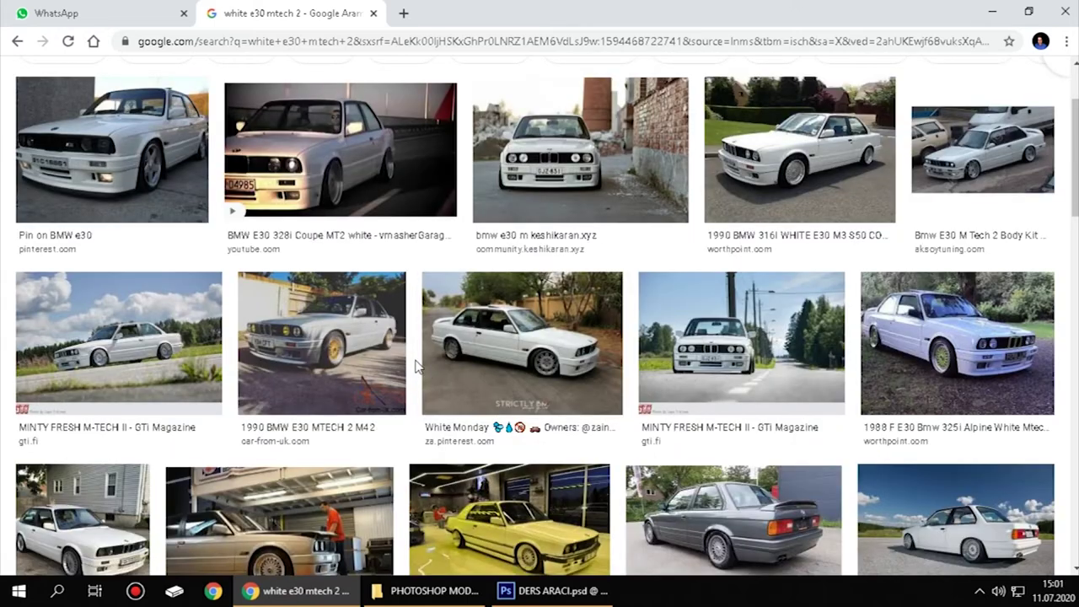
{"action": "scroll", "coordinate": [414, 368], "scroll_direction": "down", "scroll_amount": 5}
{"action": "scroll", "coordinate": [126, 379], "scroll_direction": "up", "scroll_amount": 2}
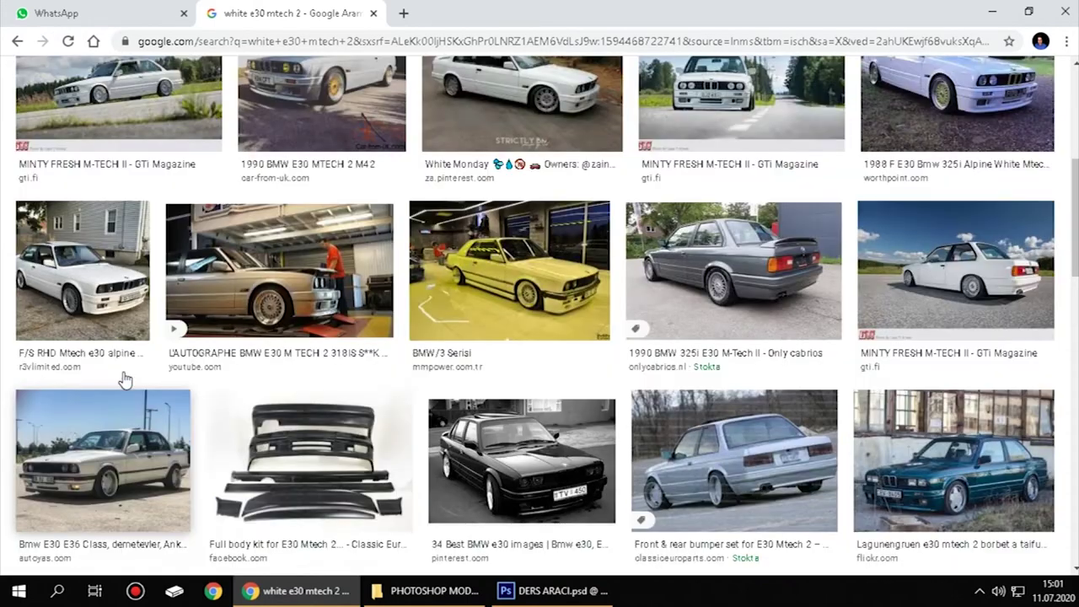
{"action": "scroll", "coordinate": [169, 390], "scroll_direction": "up", "scroll_amount": 1}
{"action": "scroll", "coordinate": [169, 389], "scroll_direction": "up", "scroll_amount": 2}
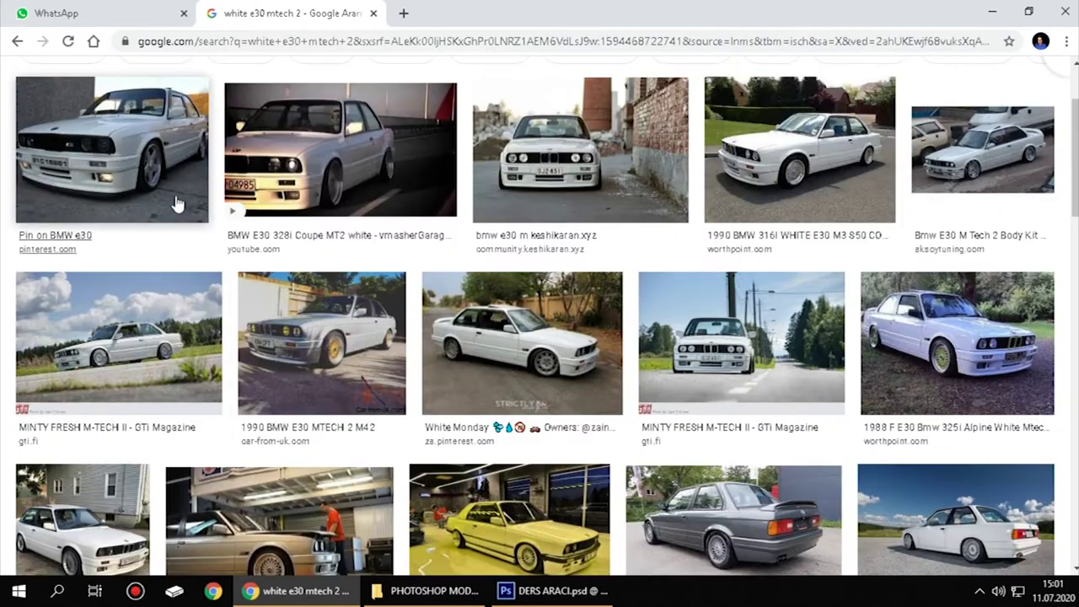
{"action": "scroll", "coordinate": [402, 221], "scroll_direction": "down", "scroll_amount": 3}
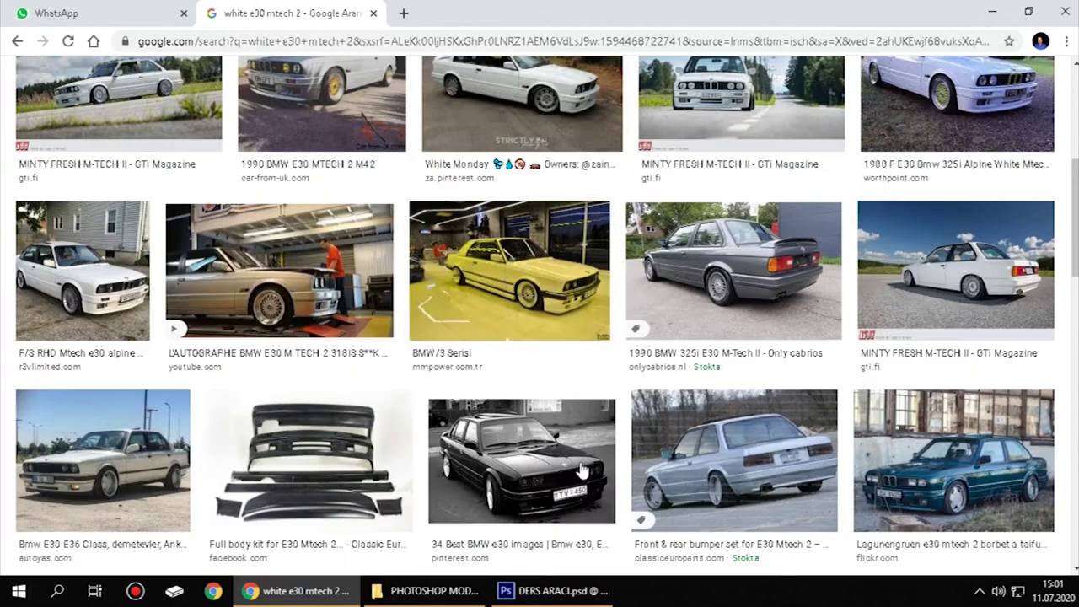
{"action": "left_click", "coordinate": [571, 593]}
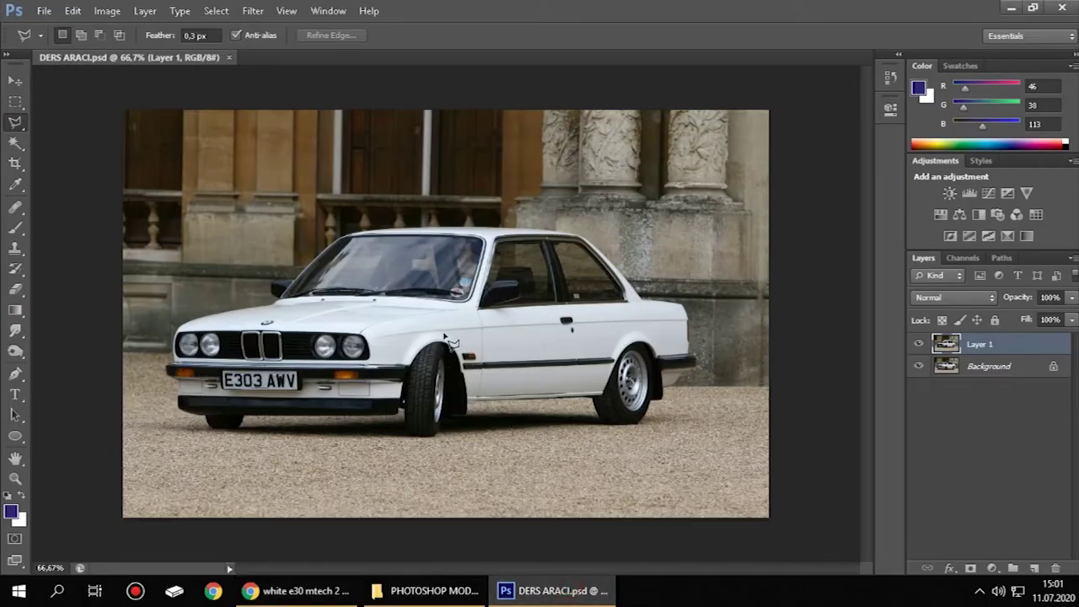
{"action": "left_click", "coordinate": [306, 591]}
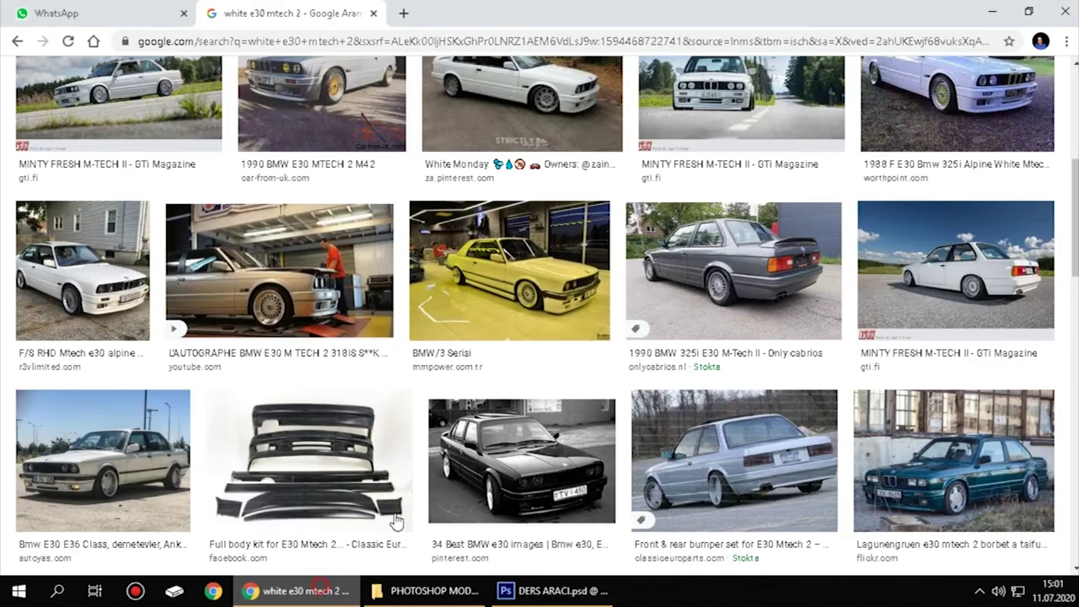
{"action": "scroll", "coordinate": [444, 318], "scroll_direction": "down", "scroll_amount": 3}
{"action": "scroll", "coordinate": [444, 318], "scroll_direction": "up", "scroll_amount": 6}
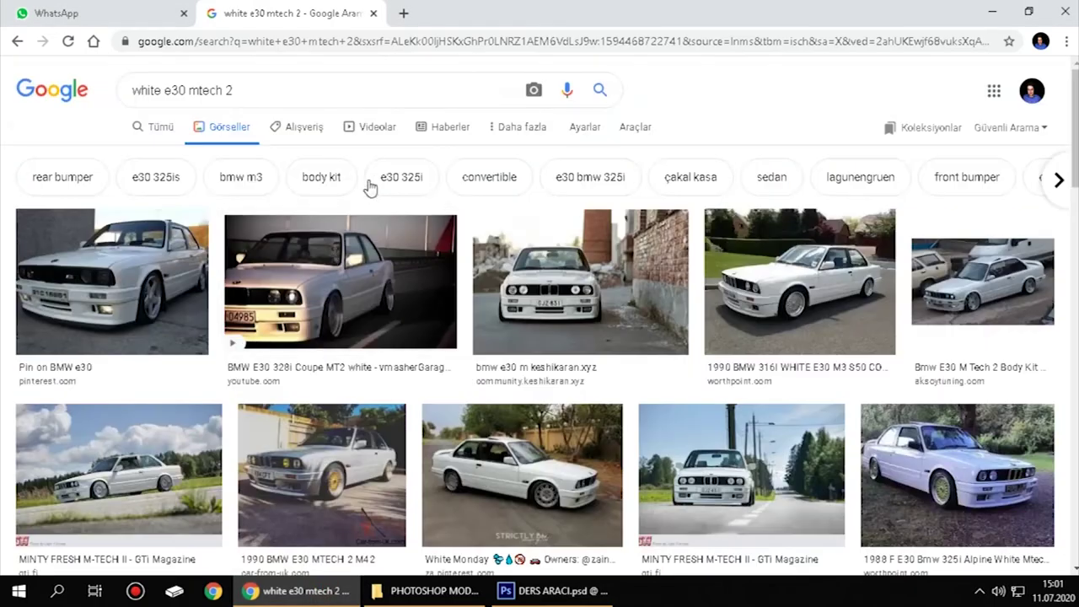
- Filter results to Büyük size and white colour, then preview the 2048 × 1365 touring photo
{"action": "left_click", "coordinate": [604, 133]}
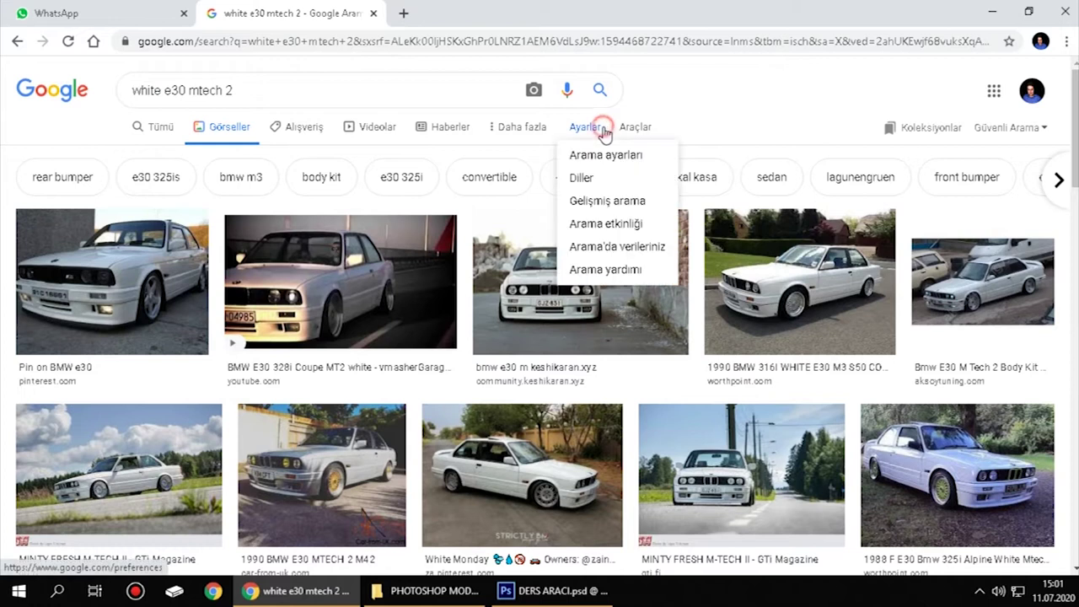
{"action": "left_click", "coordinate": [634, 128]}
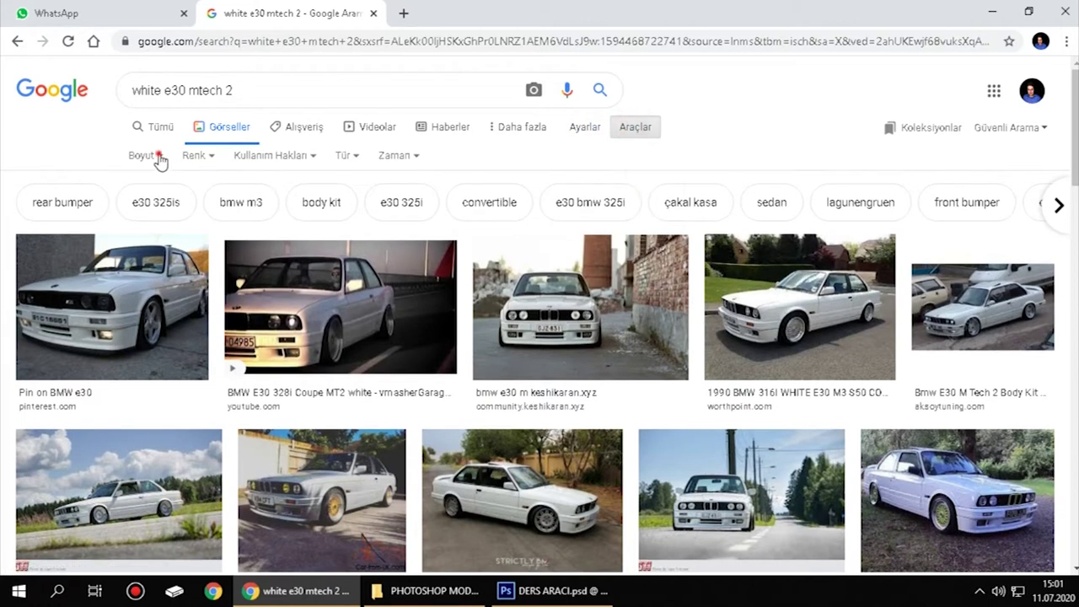
{"action": "left_click", "coordinate": [160, 160]}
{"action": "left_click", "coordinate": [160, 207]}
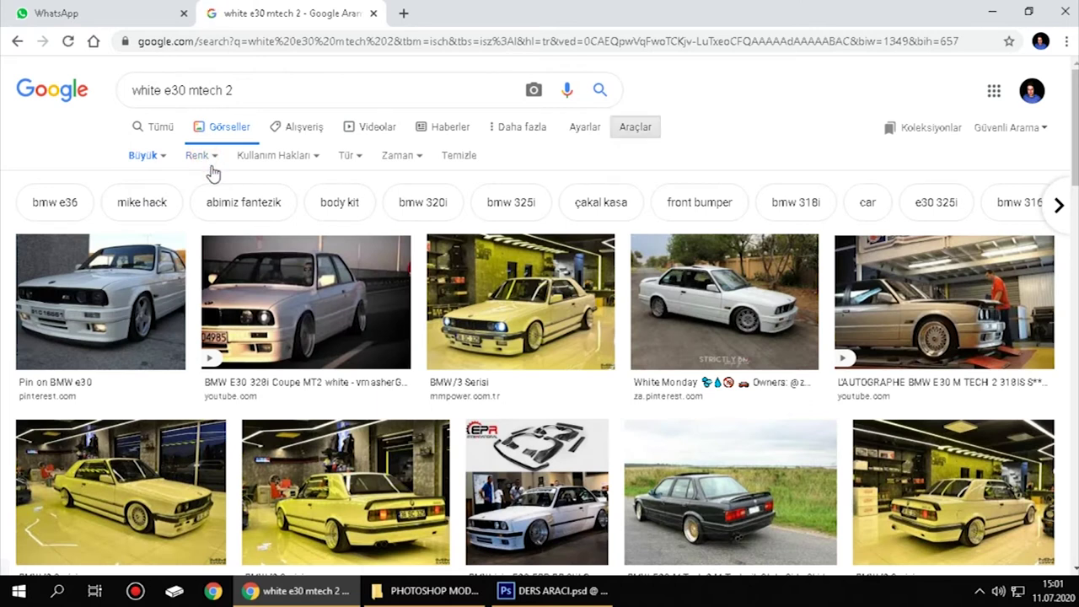
{"action": "left_click", "coordinate": [208, 158]}
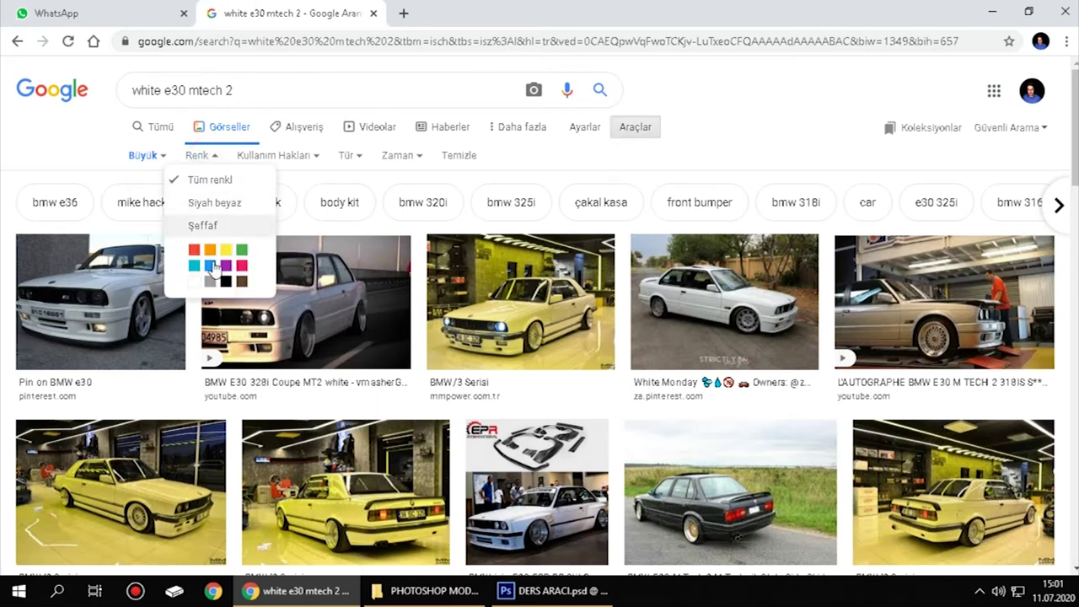
{"action": "left_click", "coordinate": [193, 281]}
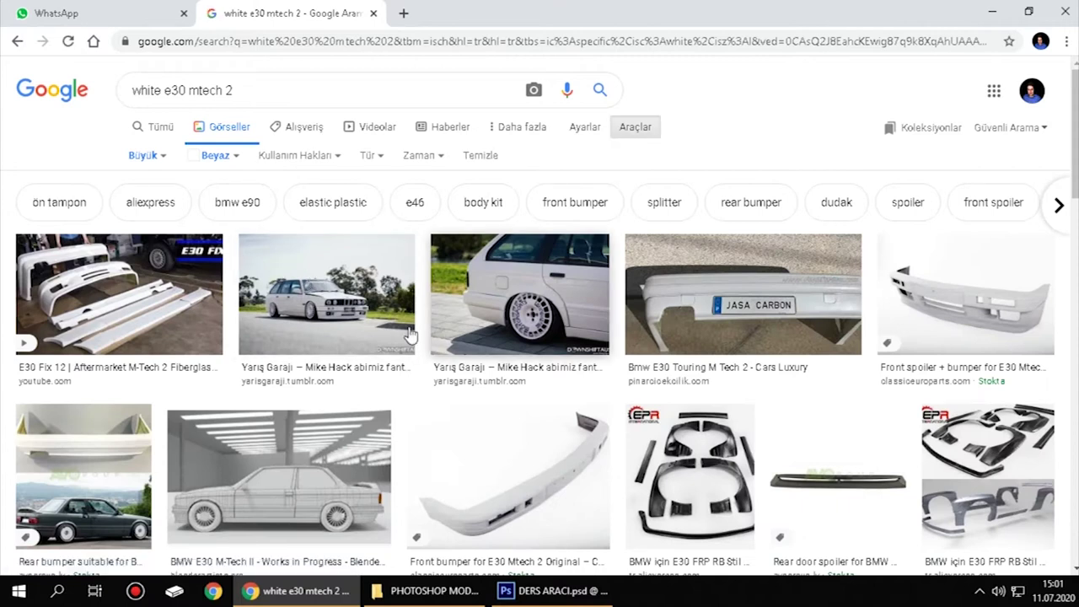
{"action": "left_click", "coordinate": [373, 338]}
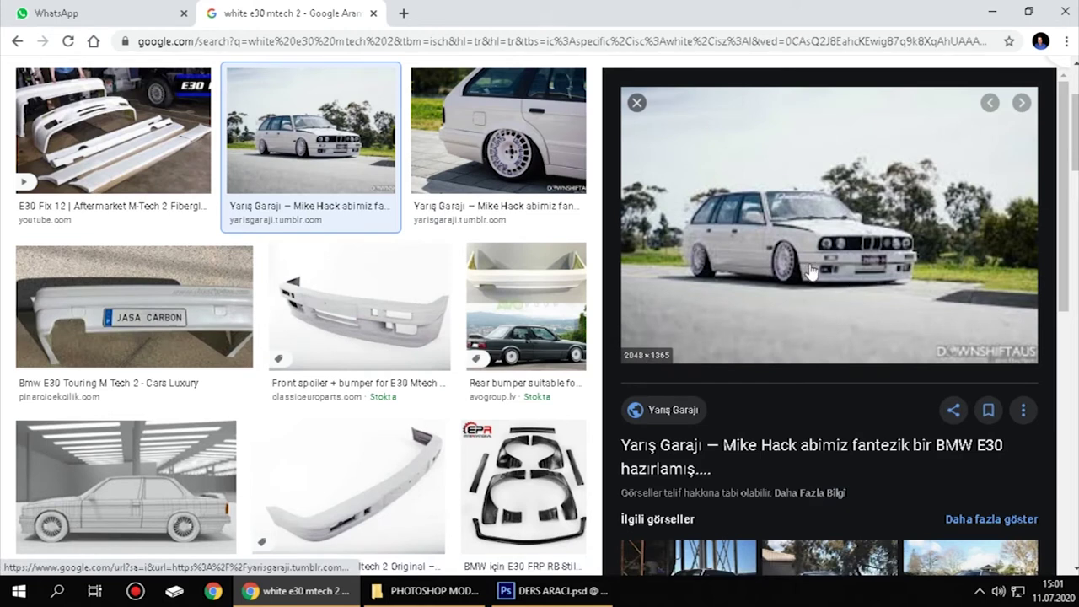
- Close the preview and browse down through the filtered white E30 results
{"action": "key", "text": "Escape"}
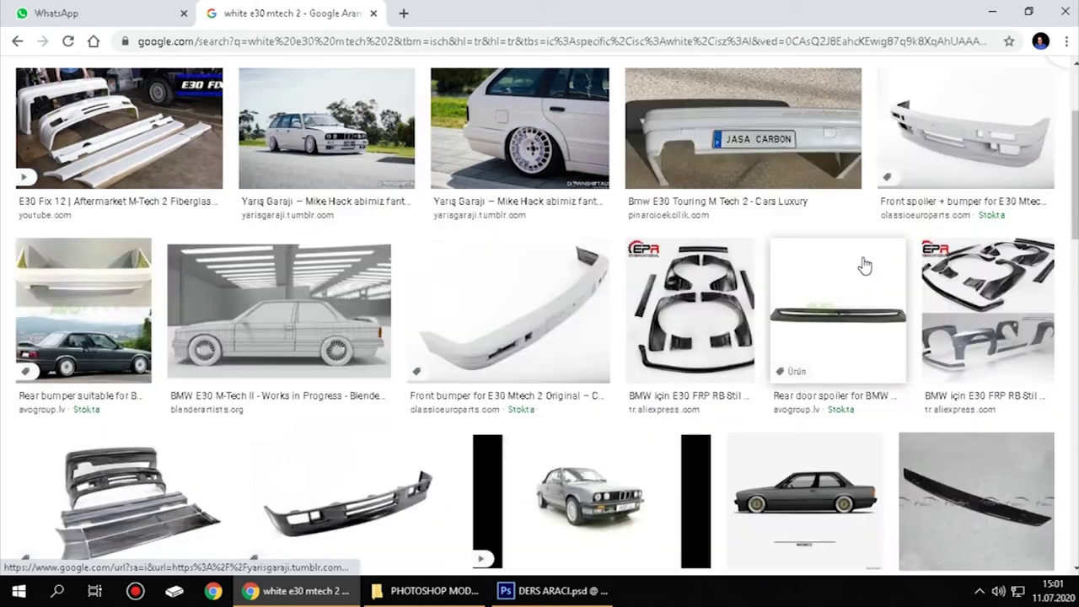
{"action": "scroll", "coordinate": [438, 316], "scroll_direction": "down", "scroll_amount": 2}
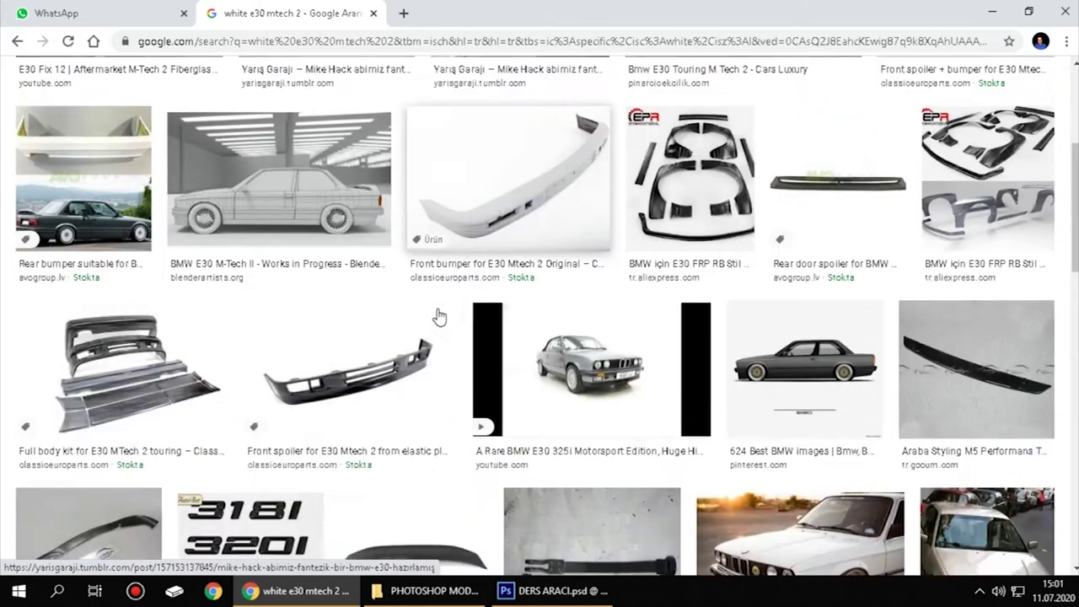
{"action": "scroll", "coordinate": [437, 316], "scroll_direction": "down", "scroll_amount": 5}
{"action": "scroll", "coordinate": [438, 316], "scroll_direction": "down", "scroll_amount": 2}
{"action": "scroll", "coordinate": [438, 317], "scroll_direction": "down", "scroll_amount": 2}
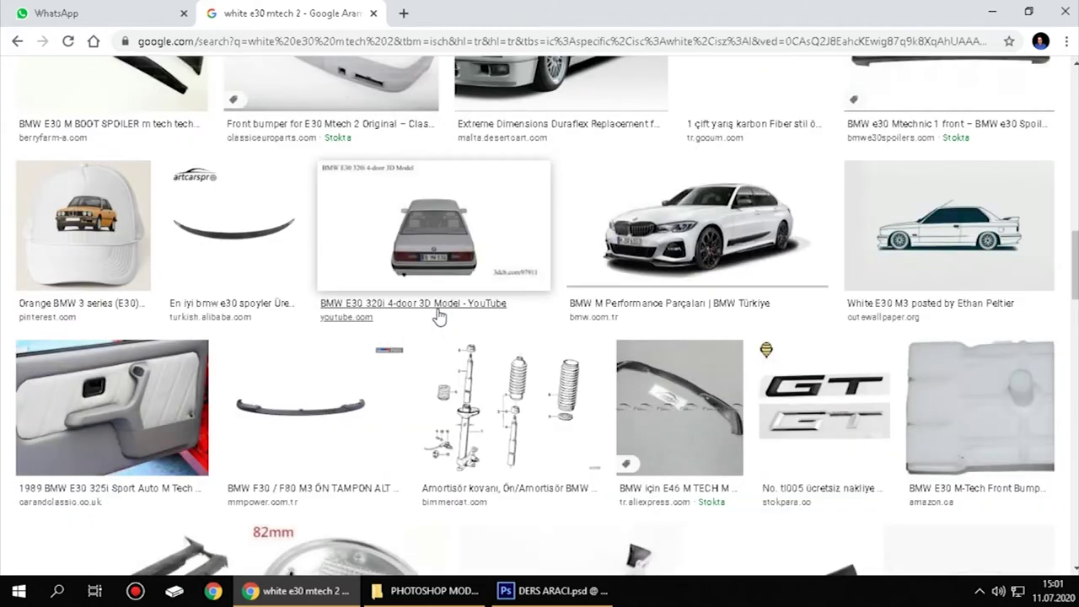
{"action": "scroll", "coordinate": [438, 316], "scroll_direction": "down", "scroll_amount": 3}
{"action": "scroll", "coordinate": [437, 316], "scroll_direction": "down", "scroll_amount": 3}
{"action": "scroll", "coordinate": [438, 316], "scroll_direction": "down", "scroll_amount": 4}
{"action": "scroll", "coordinate": [437, 316], "scroll_direction": "down", "scroll_amount": 3}
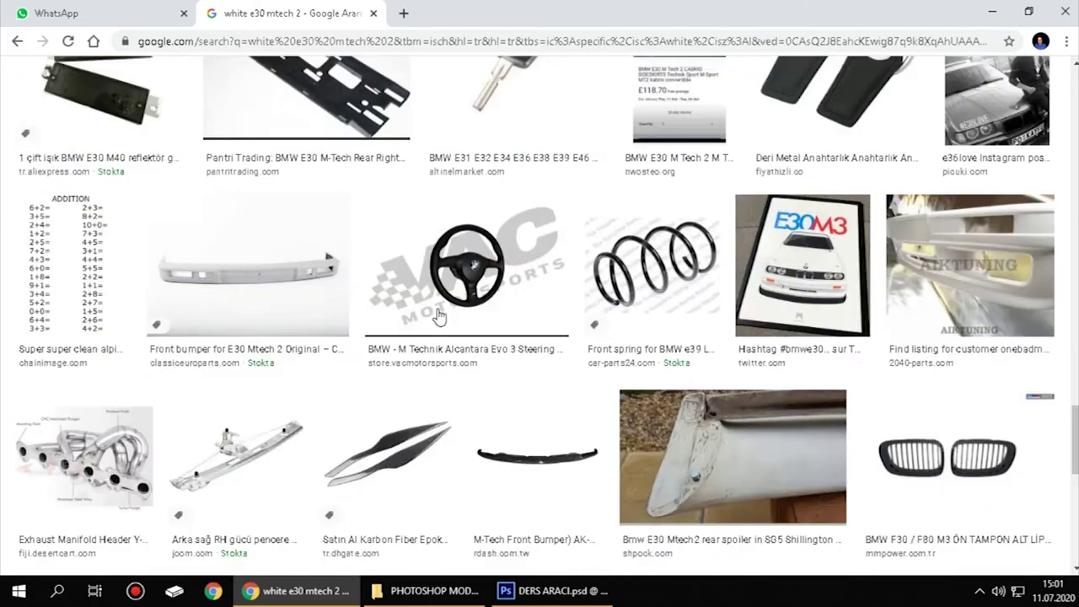
{"action": "scroll", "coordinate": [437, 316], "scroll_direction": "down", "scroll_amount": 3}
{"action": "scroll", "coordinate": [437, 316], "scroll_direction": "down", "scroll_amount": 3}
{"action": "scroll", "coordinate": [438, 316], "scroll_direction": "down", "scroll_amount": 3}
{"action": "scroll", "coordinate": [437, 316], "scroll_direction": "down", "scroll_amount": 3}
{"action": "scroll", "coordinate": [438, 317], "scroll_direction": "down", "scroll_amount": 3}
{"action": "scroll", "coordinate": [438, 316], "scroll_direction": "down", "scroll_amount": 3}
{"action": "scroll", "coordinate": [438, 316], "scroll_direction": "down", "scroll_amount": 3}
{"action": "scroll", "coordinate": [437, 316], "scroll_direction": "down", "scroll_amount": 3}
{"action": "scroll", "coordinate": [438, 316], "scroll_direction": "down", "scroll_amount": 3}
{"action": "scroll", "coordinate": [438, 316], "scroll_direction": "down", "scroll_amount": 3}
{"action": "scroll", "coordinate": [438, 316], "scroll_direction": "down", "scroll_amount": 3}
{"action": "scroll", "coordinate": [436, 317], "scroll_direction": "down", "scroll_amount": 3}
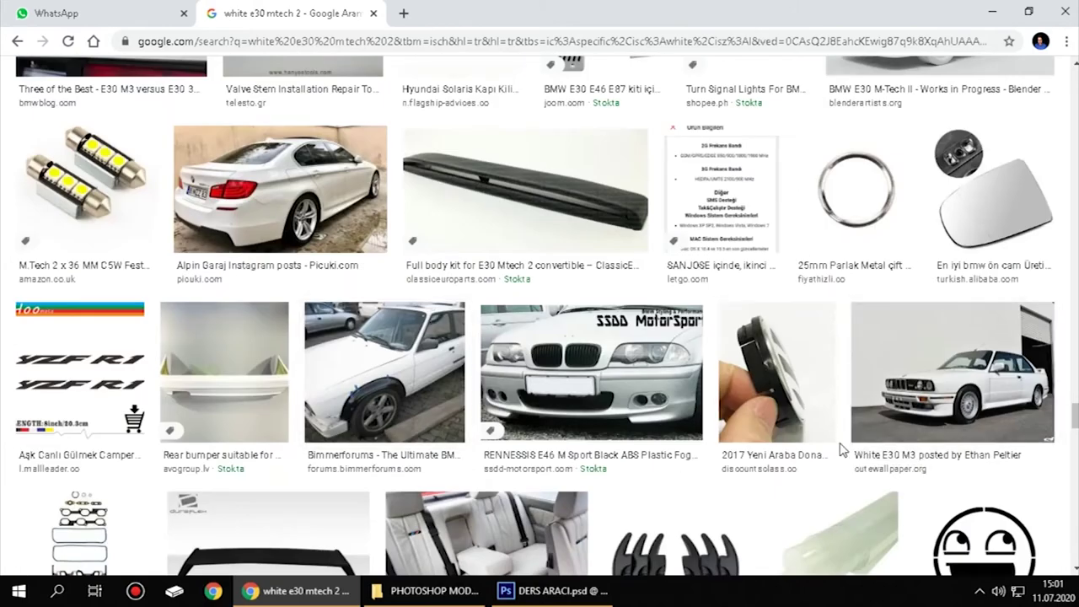
{"action": "scroll", "coordinate": [835, 430], "scroll_direction": "down", "scroll_amount": 5}
{"action": "scroll", "coordinate": [822, 421], "scroll_direction": "down", "scroll_amount": 5}
{"action": "scroll", "coordinate": [843, 413], "scroll_direction": "down", "scroll_amount": 5}
{"action": "scroll", "coordinate": [893, 405], "scroll_direction": "down", "scroll_amount": 5}
{"action": "scroll", "coordinate": [903, 401], "scroll_direction": "up", "scroll_amount": 10}
{"action": "scroll", "coordinate": [903, 402], "scroll_direction": "up", "scroll_amount": 10}
{"action": "scroll", "coordinate": [903, 401], "scroll_direction": "up", "scroll_amount": 10}
- Preview the Yarış Garajı white E30 wagon and check its source post
{"action": "left_click", "coordinate": [320, 278]}
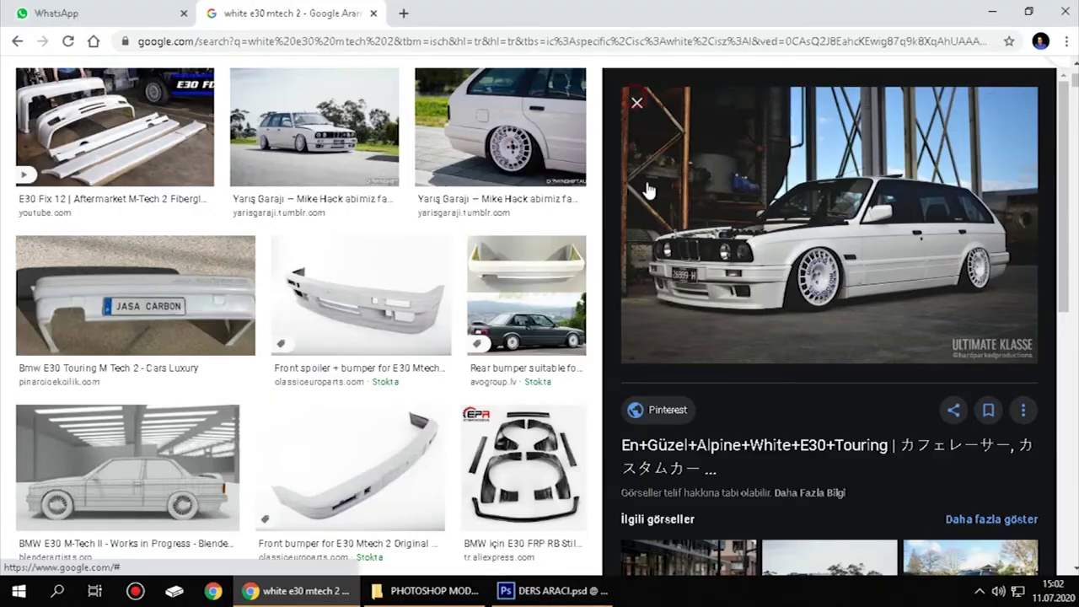
{"action": "left_click", "coordinate": [314, 126]}
{"action": "left_click", "coordinate": [439, 200]}
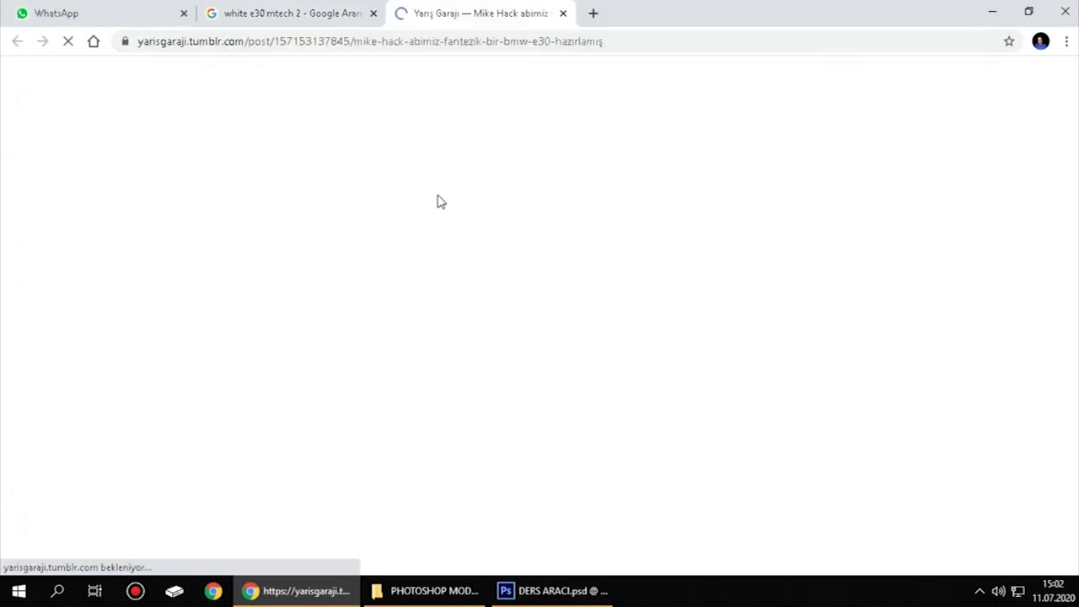
{"action": "scroll", "coordinate": [312, 210], "scroll_direction": "down", "scroll_amount": 10}
{"action": "scroll", "coordinate": [313, 210], "scroll_direction": "up", "scroll_amount": 10}
{"action": "key", "text": "ctrl+w"}
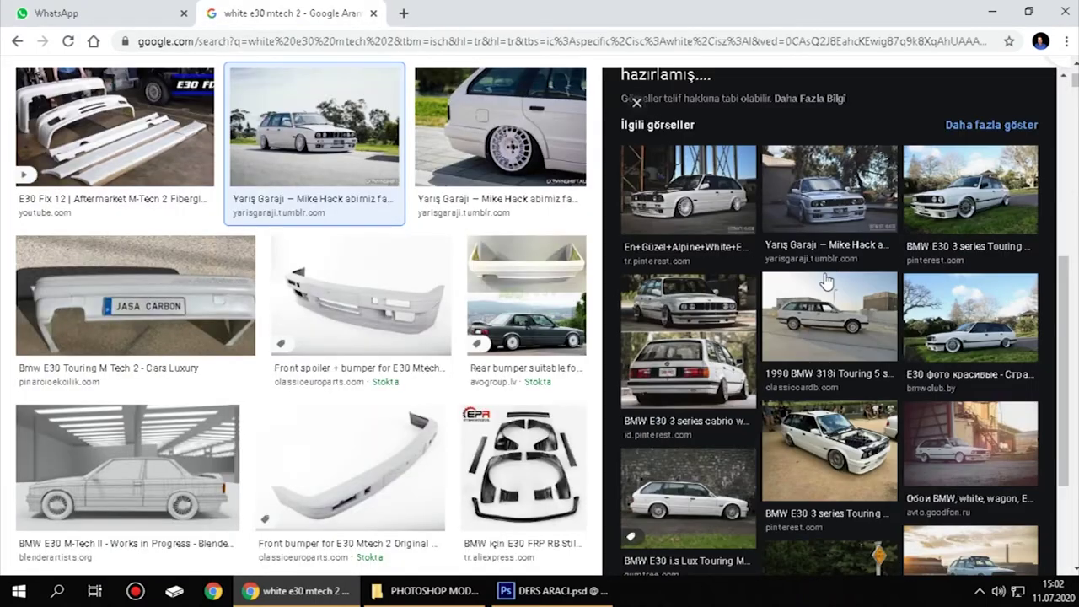
- Attempt to save the large wagon image, then dismiss the save dialog
{"action": "scroll", "coordinate": [826, 282], "scroll_direction": "up", "scroll_amount": 5}
{"action": "right_click", "coordinate": [778, 226]}
{"action": "left_click", "coordinate": [839, 361]}
{"action": "key", "text": "Return"}
- Compare another white E30 Touring preview with the wagon, then return to the top
{"action": "left_click", "coordinate": [700, 277]}
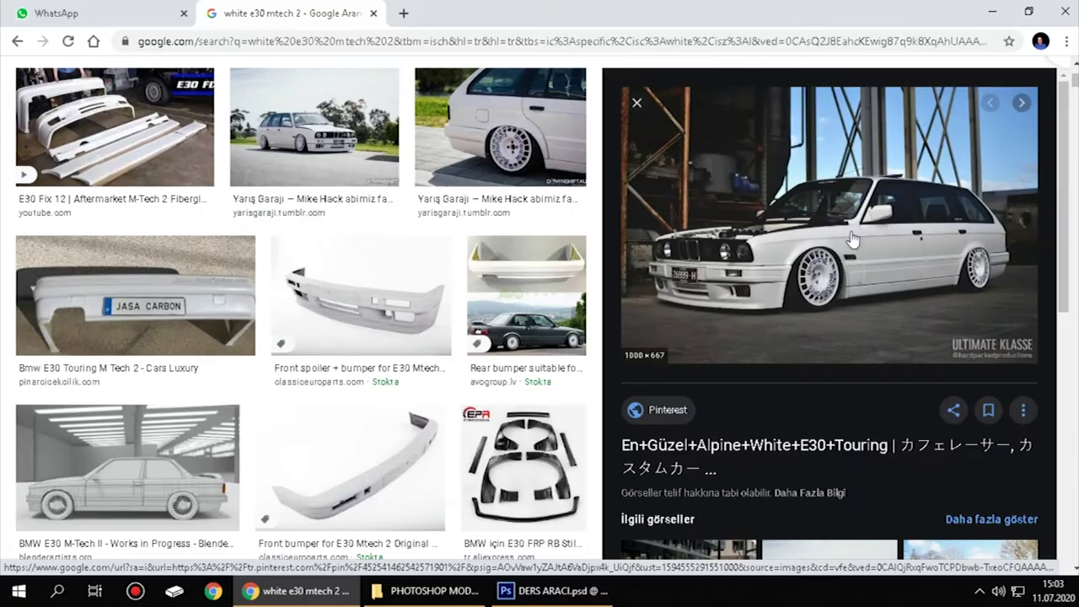
{"action": "scroll", "coordinate": [852, 240], "scroll_direction": "down", "scroll_amount": 5}
{"action": "left_click", "coordinate": [843, 451]}
{"action": "scroll", "coordinate": [828, 263], "scroll_direction": "down", "scroll_amount": 2}
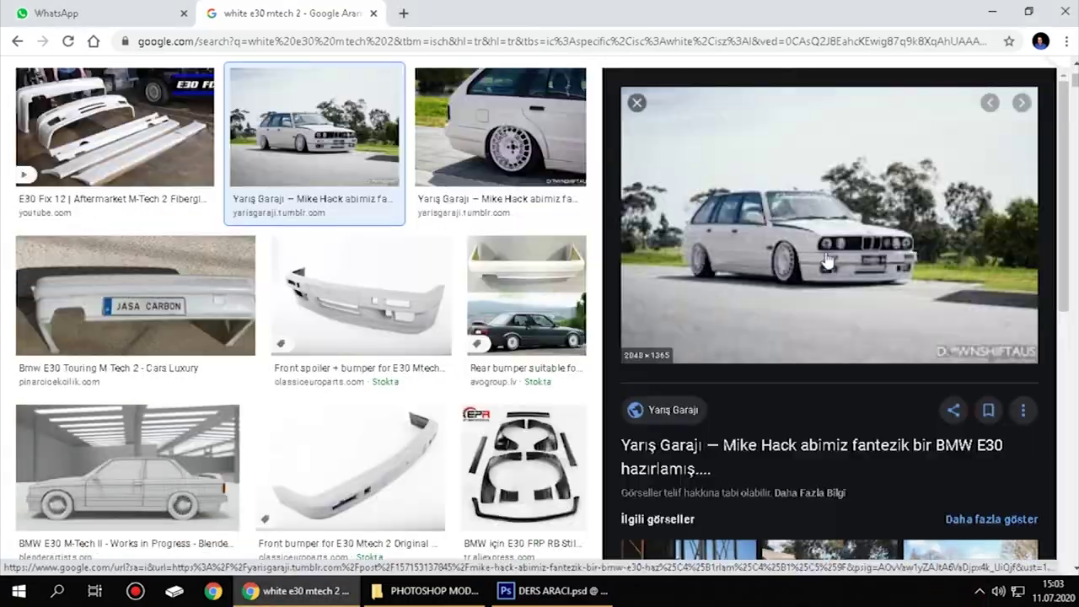
{"action": "left_click", "coordinate": [637, 103]}
{"action": "scroll", "coordinate": [373, 284], "scroll_direction": "down", "scroll_amount": 5}
{"action": "scroll", "coordinate": [422, 278], "scroll_direction": "down", "scroll_amount": 5}
{"action": "scroll", "coordinate": [472, 273], "scroll_direction": "down", "scroll_amount": 5}
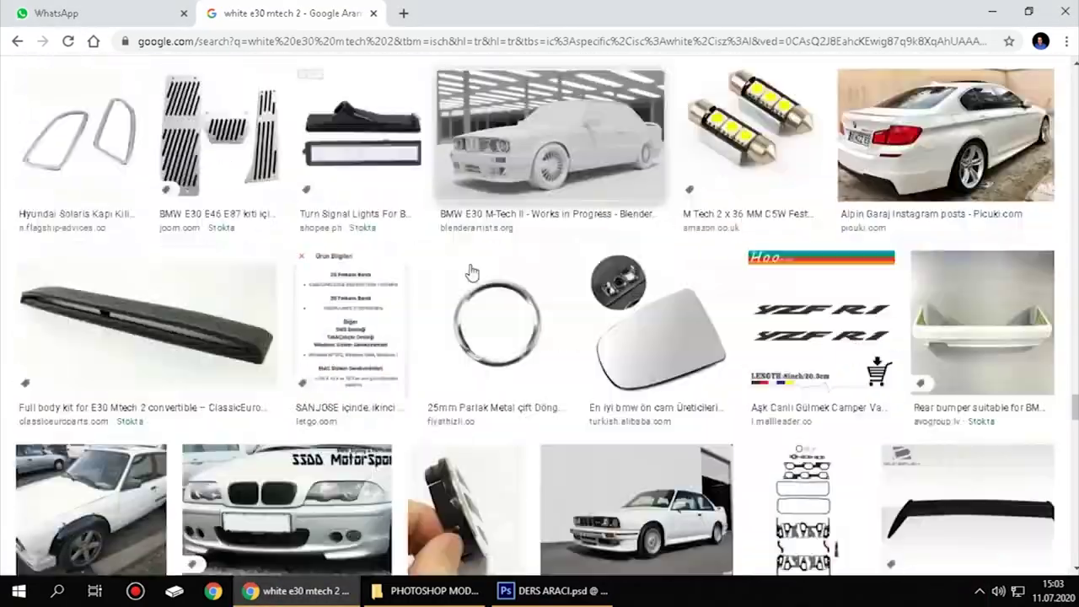
{"action": "scroll", "coordinate": [451, 278], "scroll_direction": "down", "scroll_amount": 5}
{"action": "scroll", "coordinate": [446, 315], "scroll_direction": "down", "scroll_amount": 5}
{"action": "scroll", "coordinate": [446, 316], "scroll_direction": "down", "scroll_amount": 10}
{"action": "key", "text": "Home"}
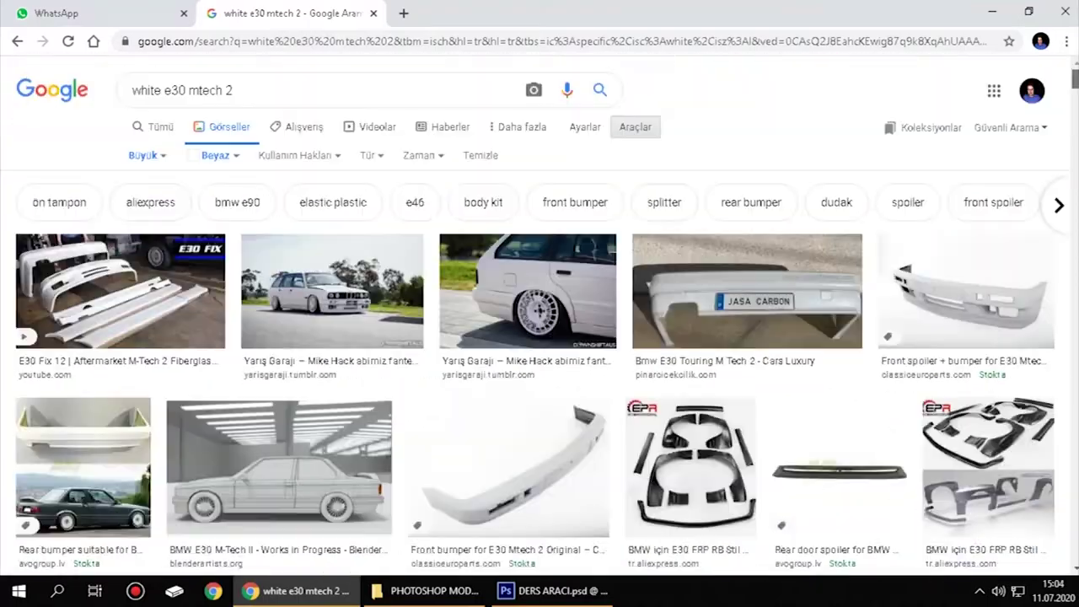
- Try opening the full-size wagon image from its source page, closing the broken page
{"action": "left_click", "coordinate": [530, 284]}
{"action": "left_click", "coordinate": [840, 297]}
{"action": "left_click", "coordinate": [393, 344]}
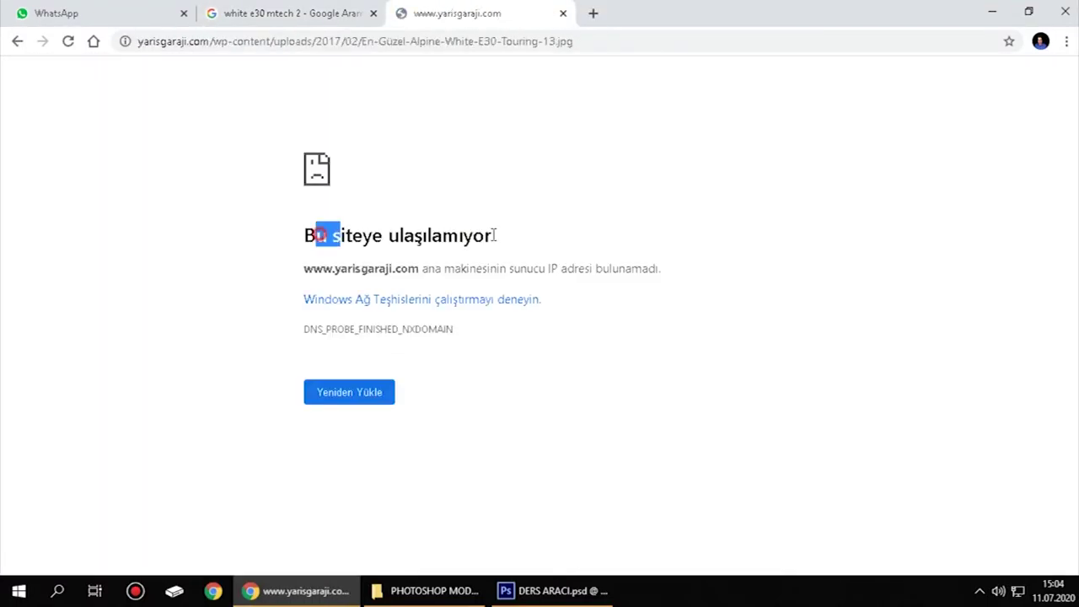
{"action": "key", "text": "ctrl+w"}
- Open the full page of related E30 images via Daha fazla göster
{"action": "scroll", "coordinate": [826, 338], "scroll_direction": "down", "scroll_amount": 5}
{"action": "left_click", "coordinate": [788, 366]}
{"action": "scroll", "coordinate": [788, 366], "scroll_direction": "down", "scroll_amount": 5}
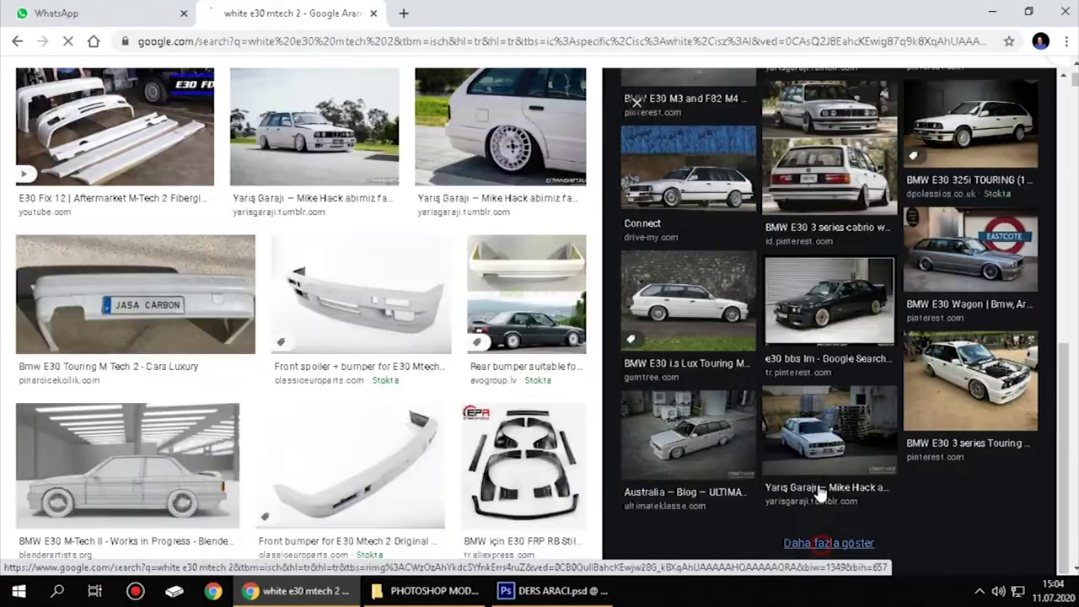
{"action": "left_click", "coordinate": [826, 540]}
- Browse related images, including the M52 Touring, and preview the stanced white E30 coupe
{"action": "left_click", "coordinate": [764, 480]}
{"action": "key", "text": "Escape"}
{"action": "scroll", "coordinate": [540, 337], "scroll_direction": "down", "scroll_amount": 5}
{"action": "scroll", "coordinate": [540, 337], "scroll_direction": "down", "scroll_amount": 5}
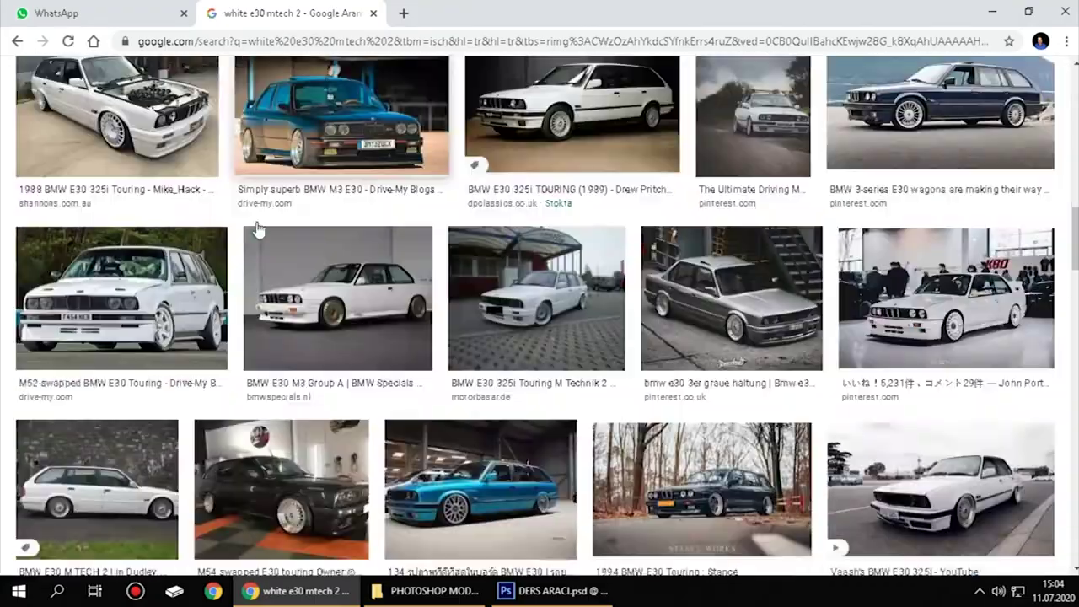
{"action": "left_click", "coordinate": [121, 295]}
{"action": "key", "text": "Escape"}
{"action": "scroll", "coordinate": [476, 313], "scroll_direction": "down", "scroll_amount": 5}
{"action": "scroll", "coordinate": [477, 314], "scroll_direction": "down", "scroll_amount": 5}
{"action": "scroll", "coordinate": [540, 354], "scroll_direction": "down", "scroll_amount": 5}
{"action": "scroll", "coordinate": [590, 380], "scroll_direction": "down", "scroll_amount": 5}
{"action": "scroll", "coordinate": [526, 356], "scroll_direction": "down", "scroll_amount": 5}
{"action": "scroll", "coordinate": [526, 356], "scroll_direction": "down", "scroll_amount": 2}
{"action": "scroll", "coordinate": [526, 356], "scroll_direction": "down", "scroll_amount": 5}
{"action": "scroll", "coordinate": [526, 356], "scroll_direction": "up", "scroll_amount": 2}
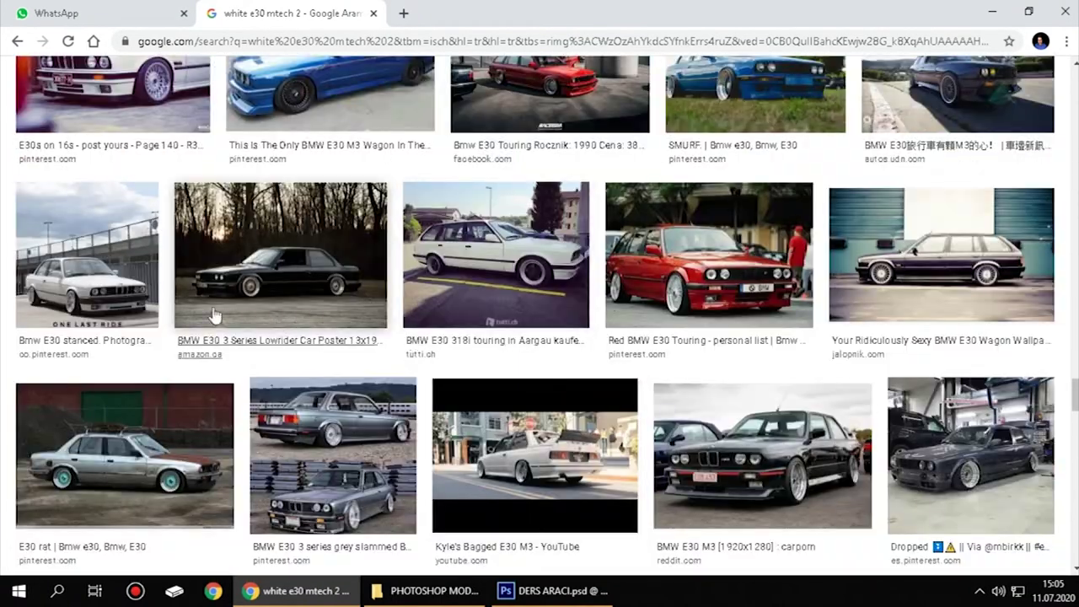
{"action": "left_click", "coordinate": [123, 293]}
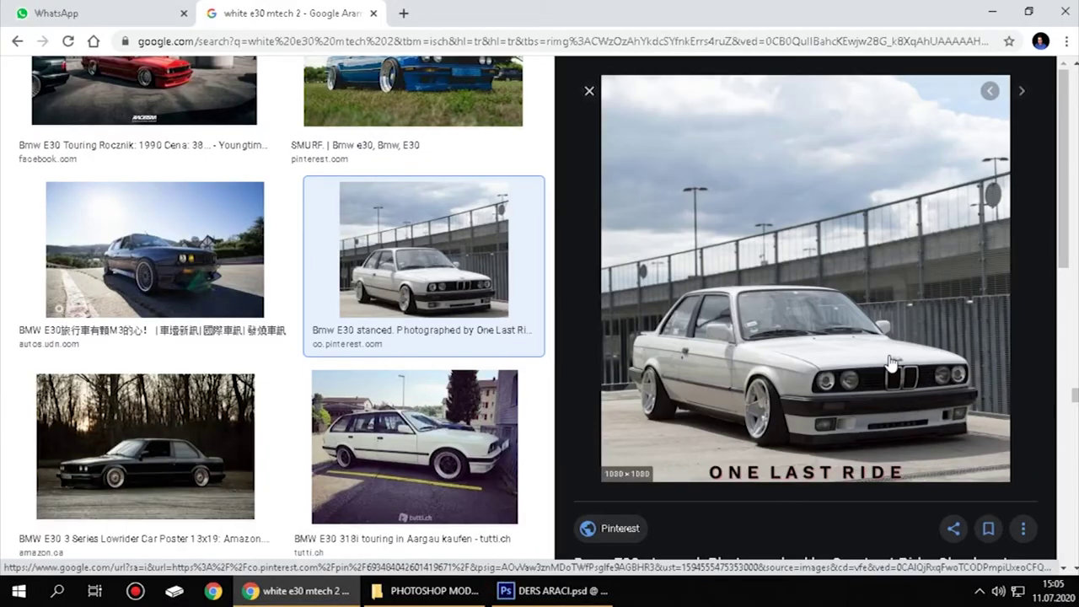
- Save the stanced white E30 coupe photo to Masaüstü
{"action": "right_click", "coordinate": [831, 336]}
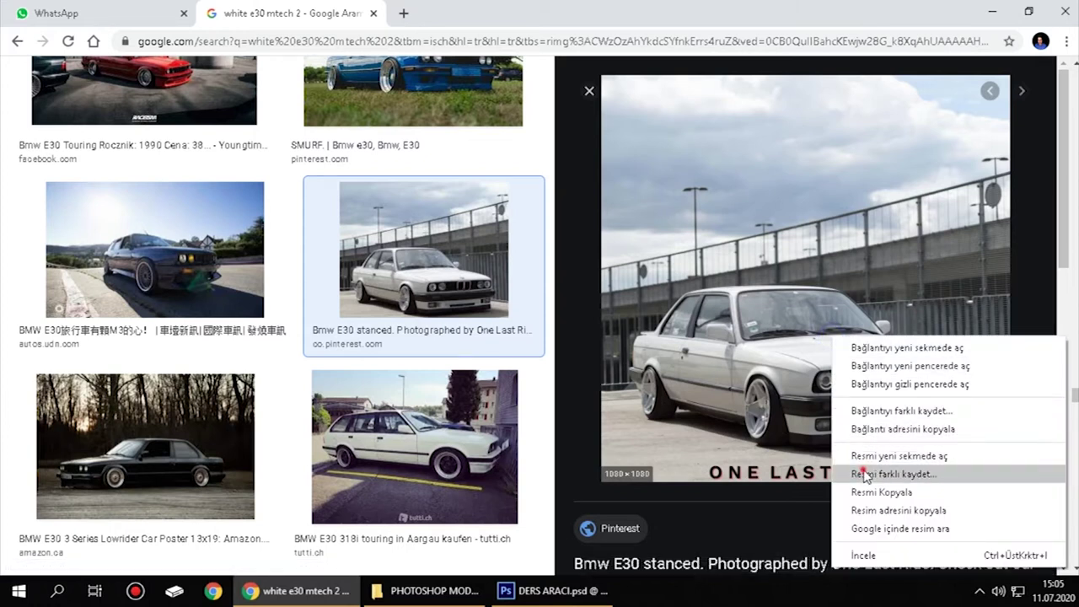
{"action": "left_click", "coordinate": [862, 472]}
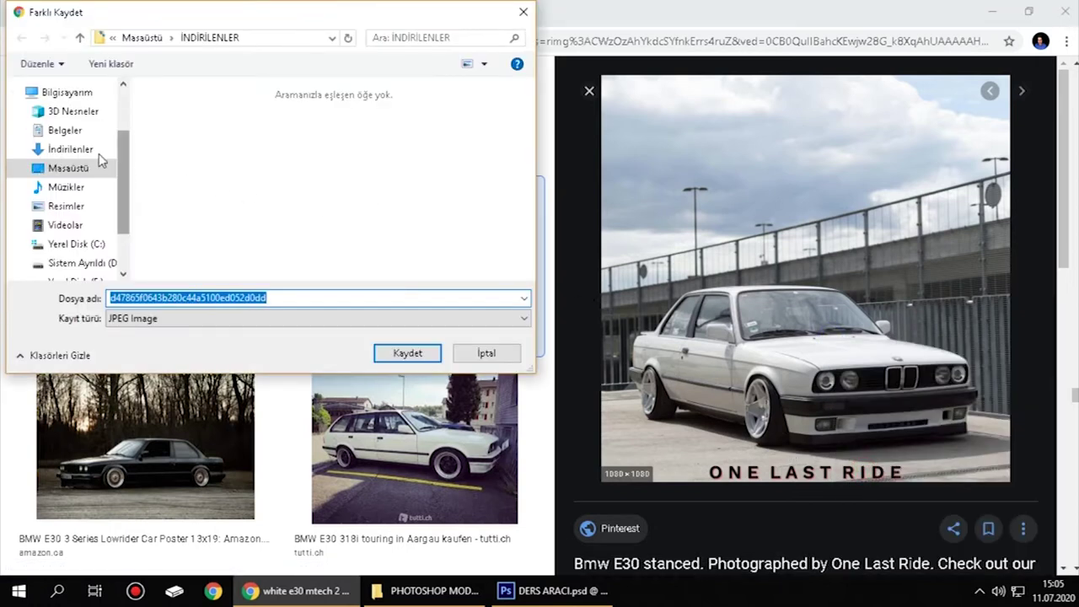
{"action": "left_click", "coordinate": [80, 168]}
{"action": "left_click", "coordinate": [399, 351]}
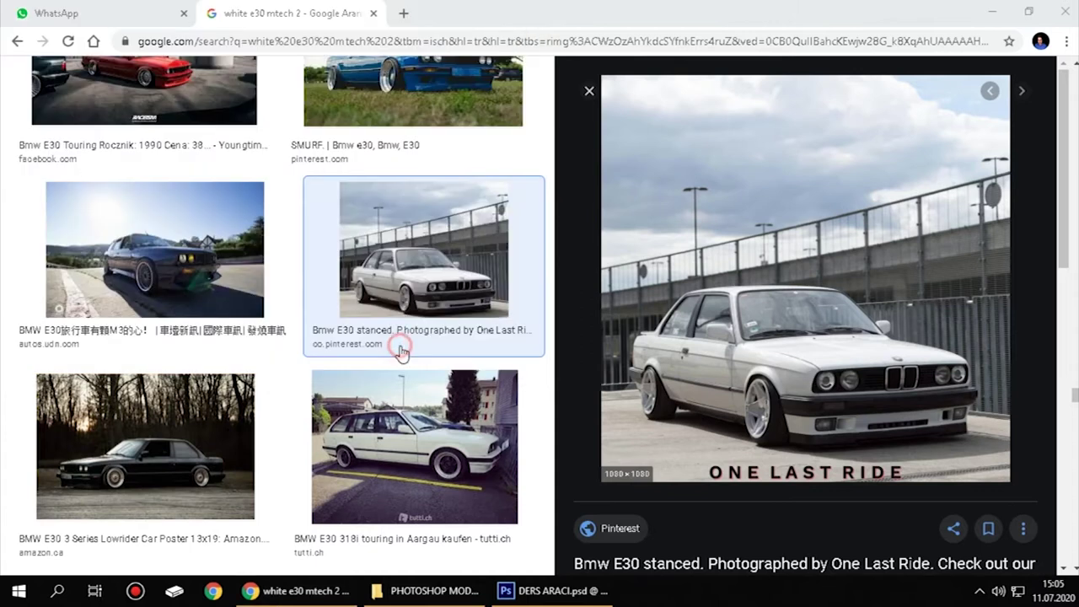
{"action": "left_click", "coordinate": [589, 90]}
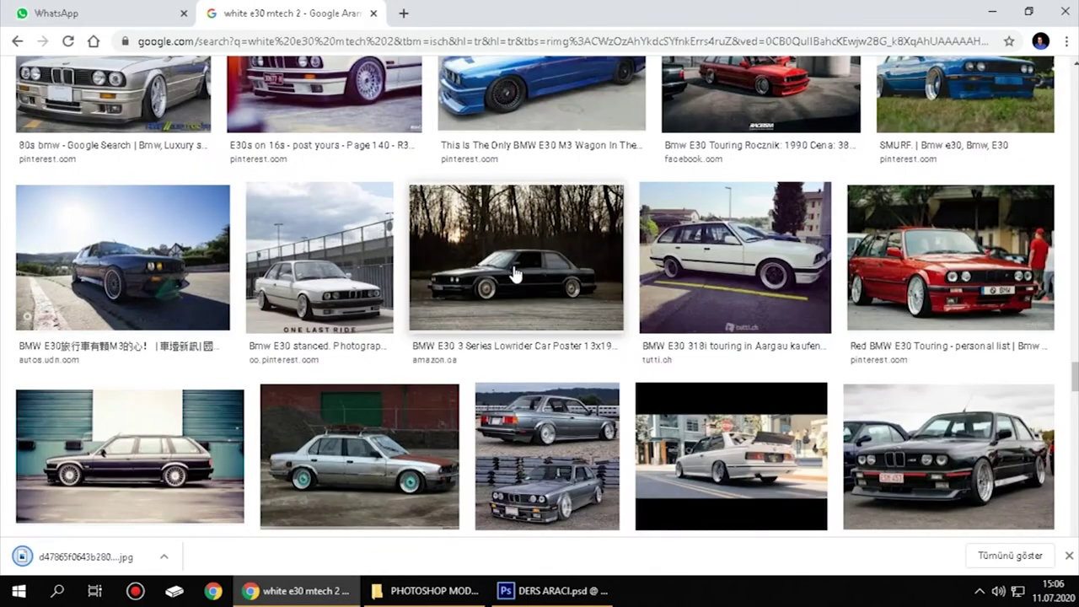
- Save the white BMW E30 Touring photo to Masaüstü as well
{"action": "scroll", "coordinate": [513, 275], "scroll_direction": "down", "scroll_amount": 3}
{"action": "scroll", "coordinate": [512, 275], "scroll_direction": "down", "scroll_amount": 5}
{"action": "scroll", "coordinate": [512, 275], "scroll_direction": "down", "scroll_amount": 1}
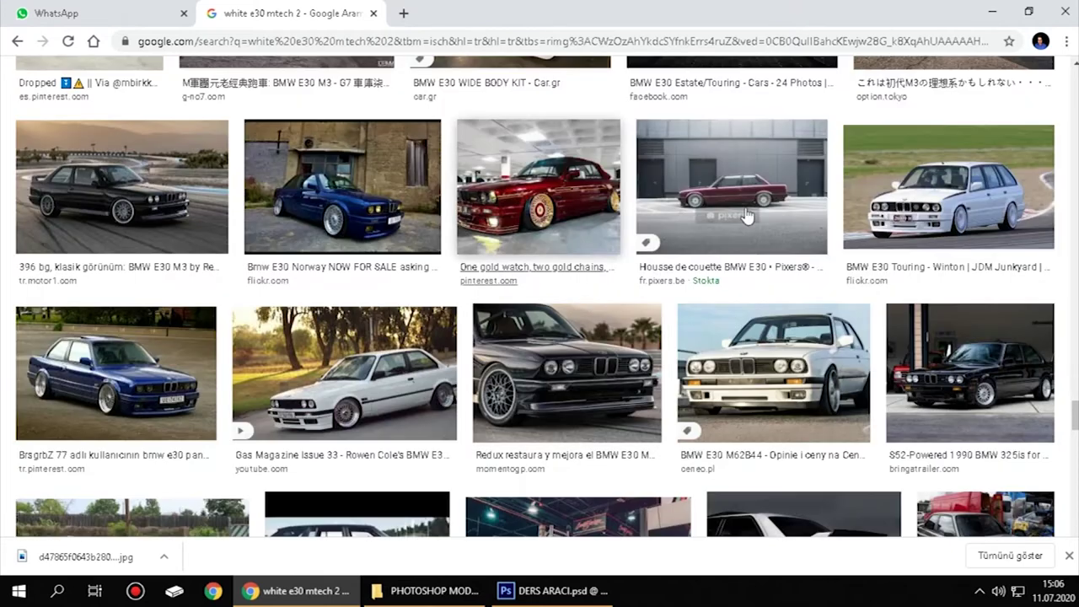
{"action": "left_click", "coordinate": [1018, 169]}
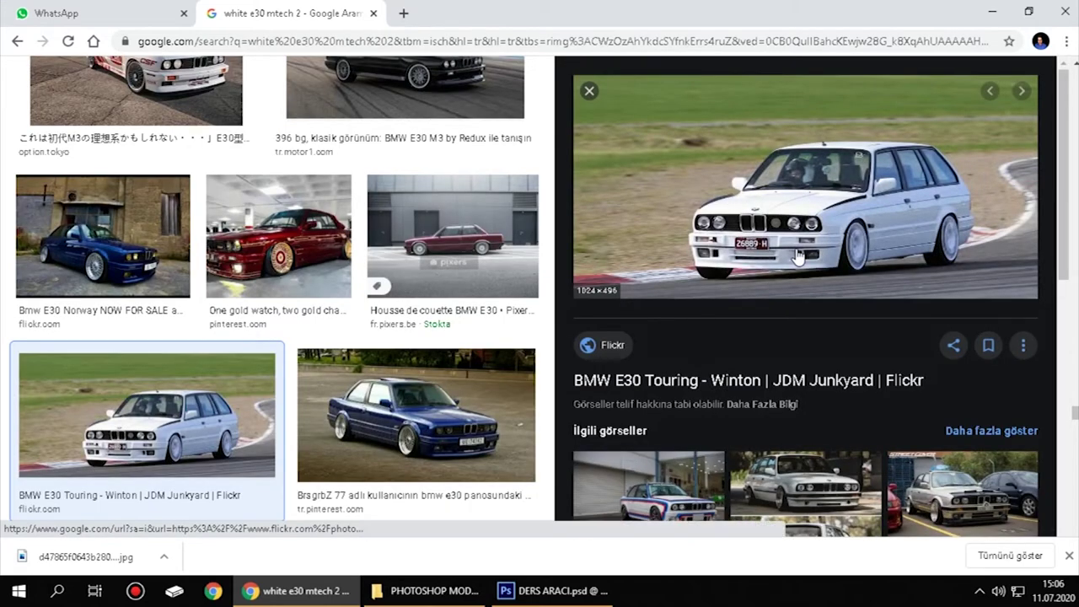
{"action": "right_click", "coordinate": [778, 226]}
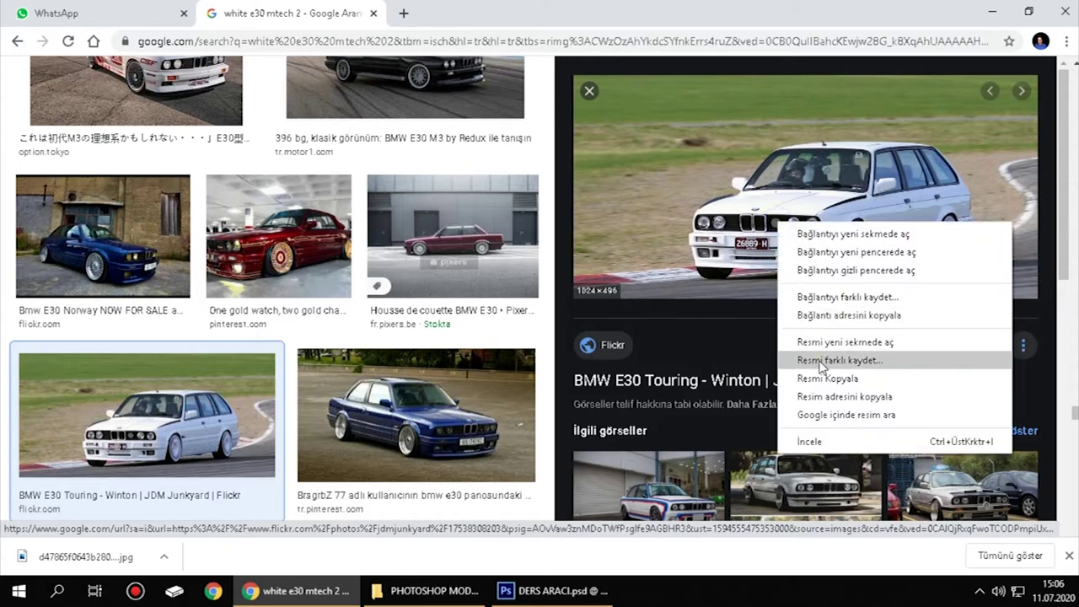
{"action": "left_click", "coordinate": [813, 359]}
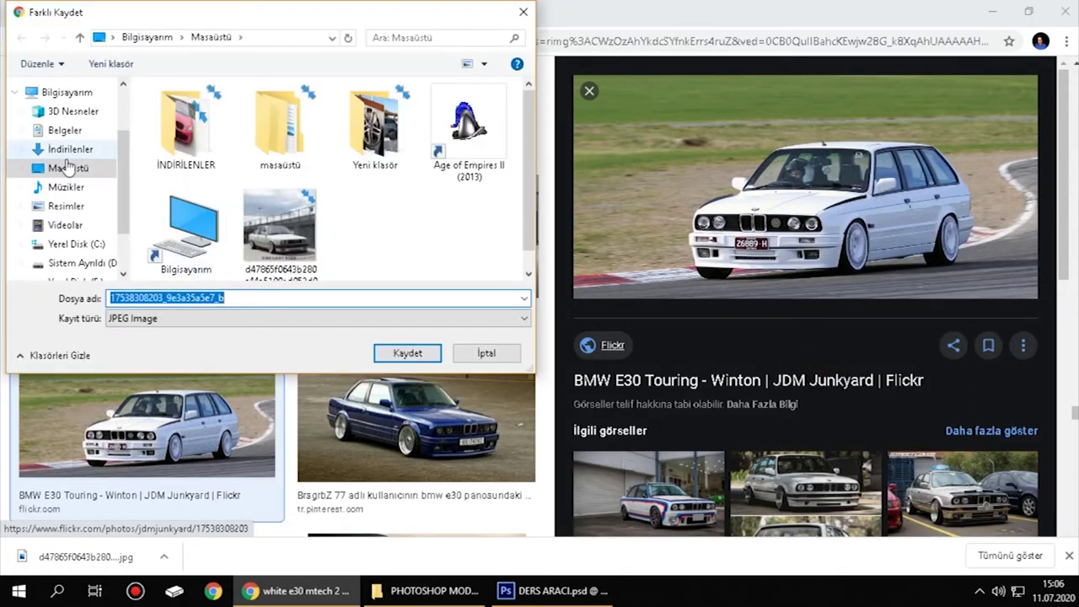
{"action": "left_click", "coordinate": [68, 168]}
{"action": "left_click", "coordinate": [409, 354]}
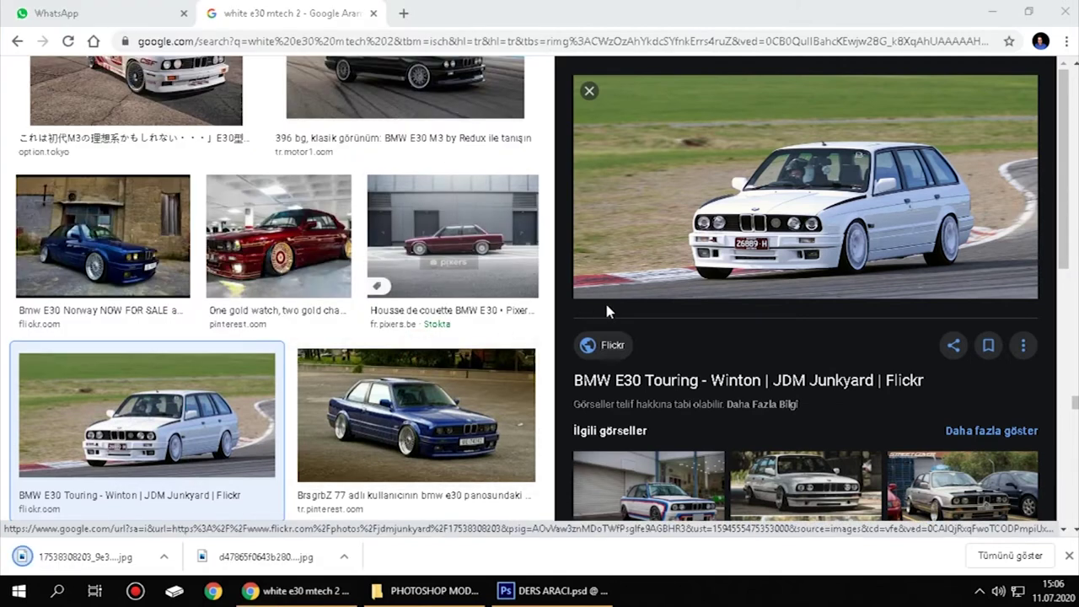
{"action": "left_click", "coordinate": [590, 92]}
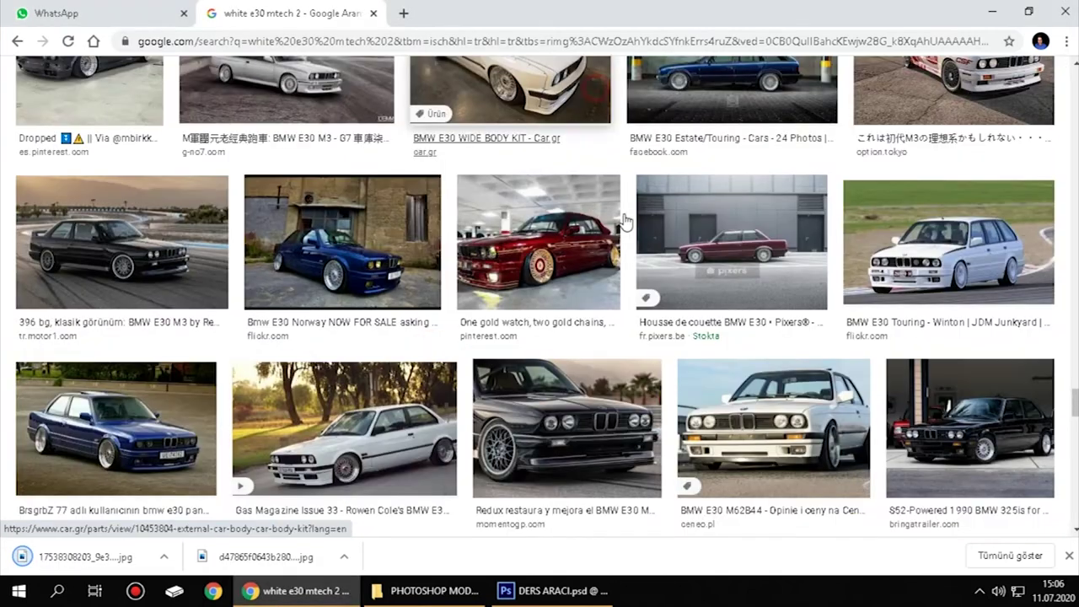
- Browse a few more E30 results, then show the desktop
{"action": "scroll", "coordinate": [621, 228], "scroll_direction": "down", "scroll_amount": 3}
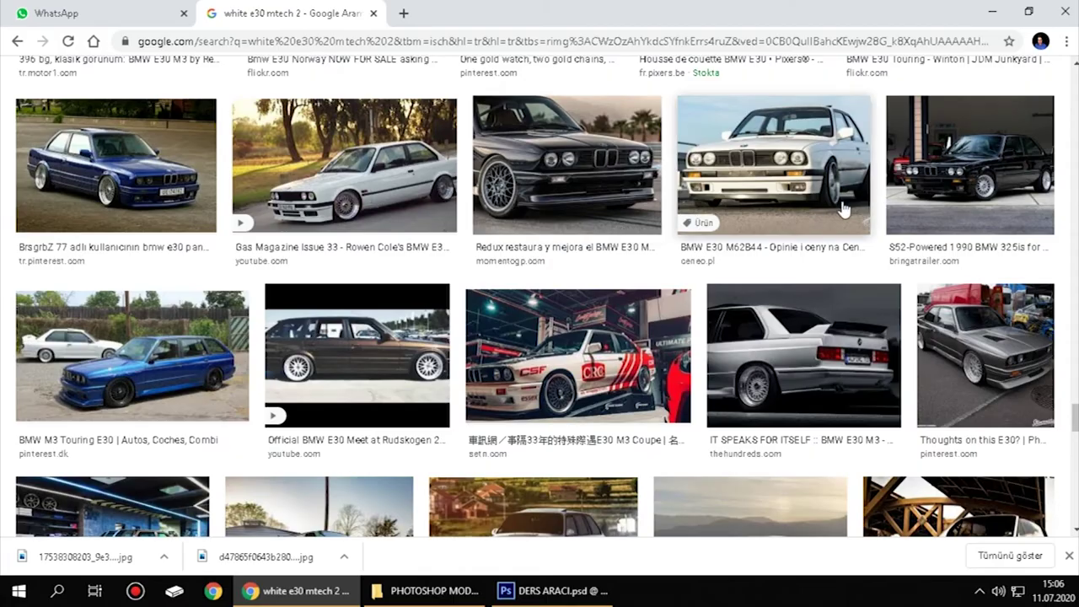
{"action": "scroll", "coordinate": [843, 209], "scroll_direction": "down", "scroll_amount": 3}
{"action": "scroll", "coordinate": [759, 219], "scroll_direction": "down", "scroll_amount": 3}
{"action": "scroll", "coordinate": [590, 236], "scroll_direction": "down", "scroll_amount": 3}
{"action": "left_click", "coordinate": [549, 227]}
{"action": "key", "text": "Escape"}
{"action": "scroll", "coordinate": [715, 329], "scroll_direction": "down", "scroll_amount": 5}
{"action": "scroll", "coordinate": [539, 379], "scroll_direction": "down", "scroll_amount": 5}
{"action": "scroll", "coordinate": [366, 429], "scroll_direction": "down", "scroll_amount": 5}
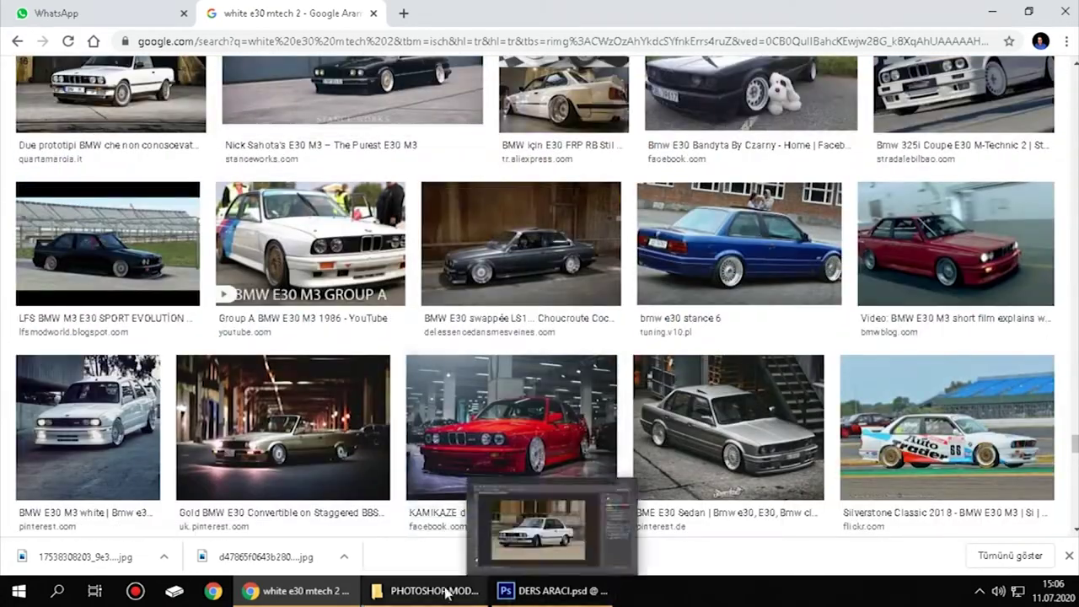
{"action": "key", "text": "super+d"}
- Open the saved Touring JPG in Adobe Photoshop CS6 beside DERS ARACI.psd
{"action": "right_click", "coordinate": [89, 60]}
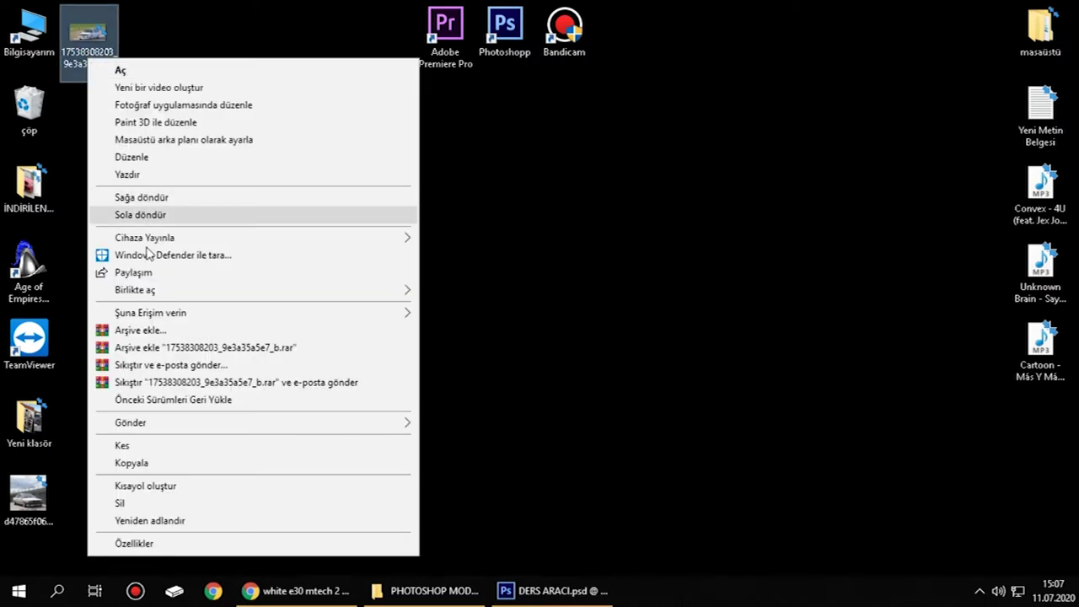
{"action": "mouse_move", "coordinate": [135, 290]}
{"action": "left_click", "coordinate": [462, 294]}
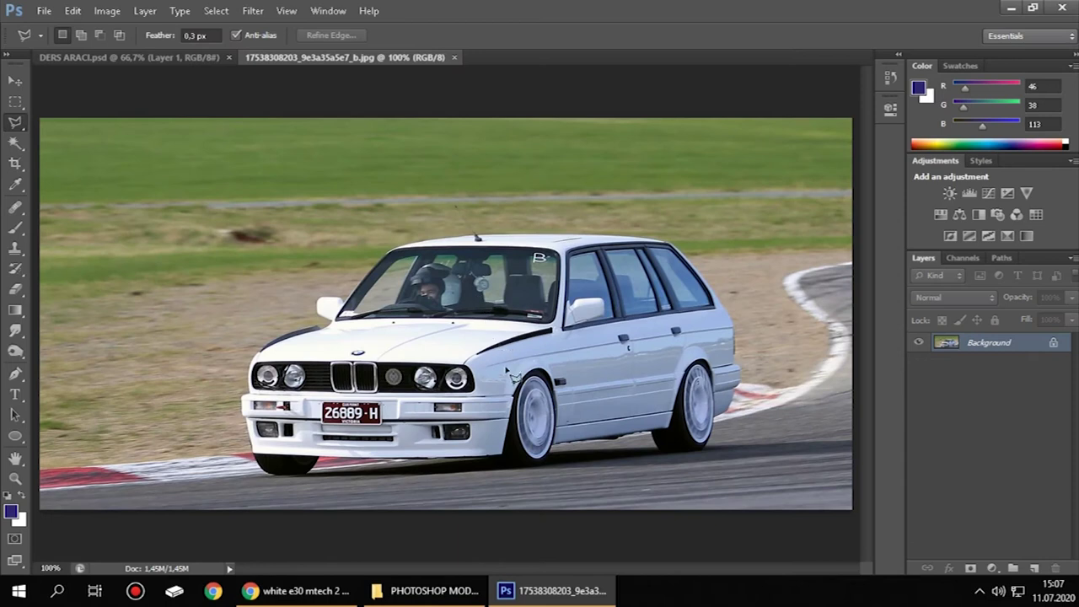
{"action": "left_click", "coordinate": [197, 60]}
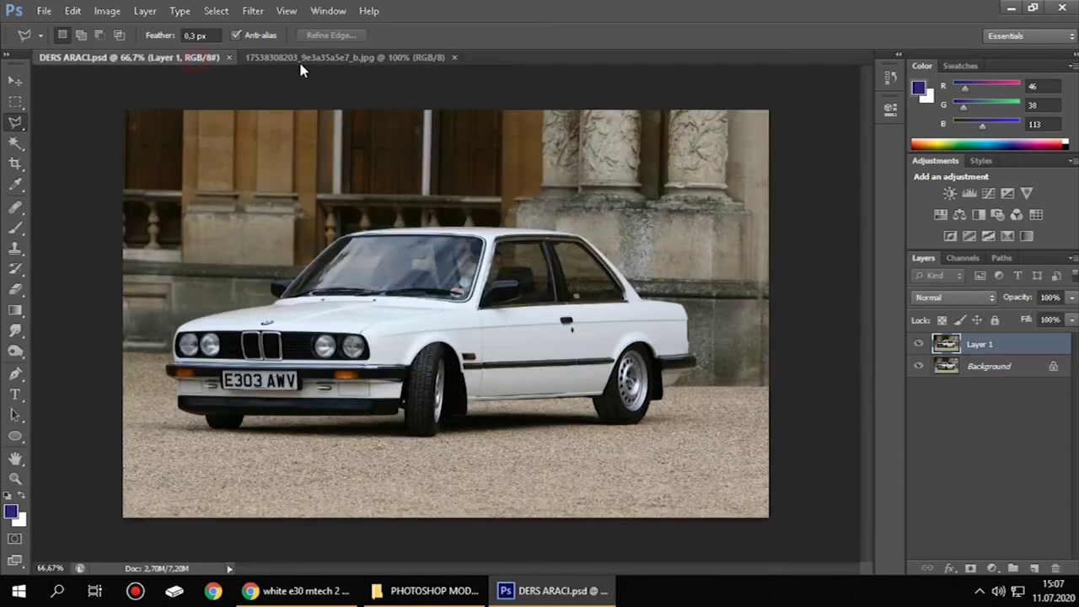
{"action": "left_click", "coordinate": [301, 61]}
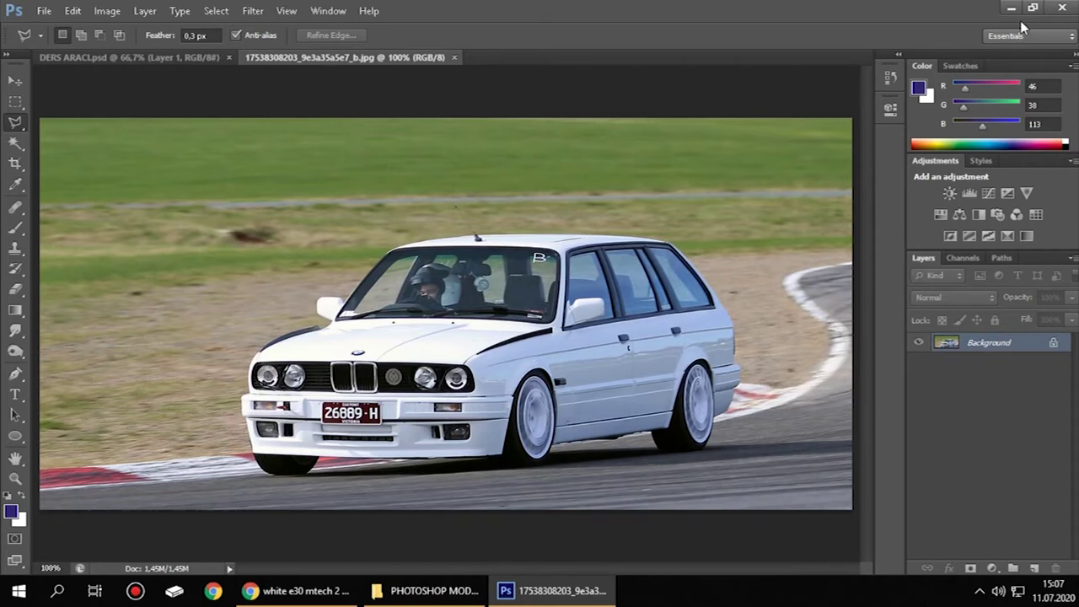
- Check the photo file's Open With options on the desktop, then return to Photoshop
{"action": "key", "text": "super+d"}
{"action": "right_click", "coordinate": [101, 39]}
{"action": "mouse_move", "coordinate": [150, 270]}
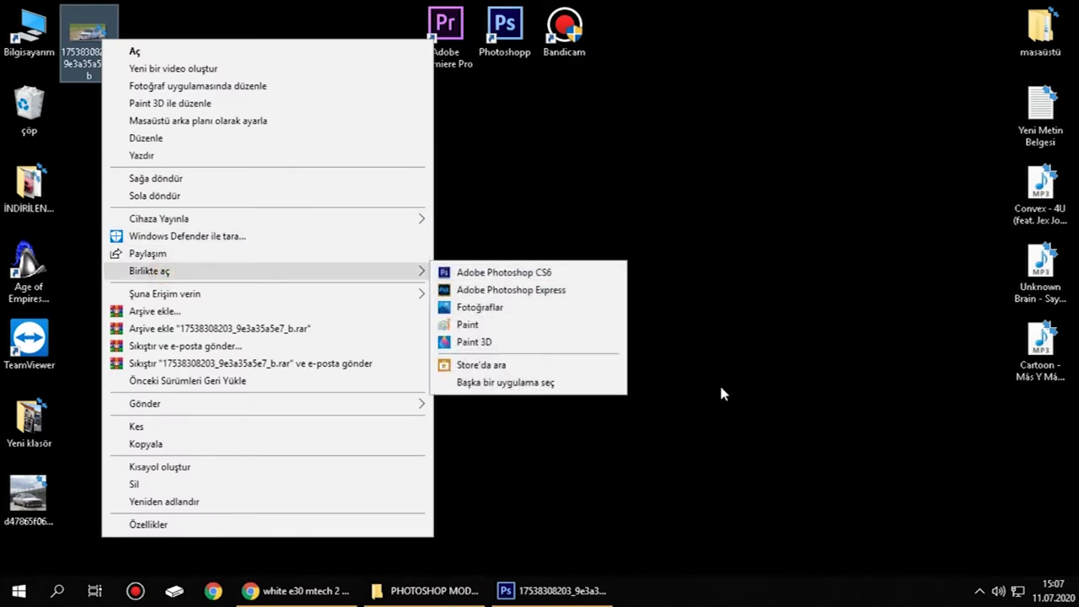
{"action": "left_click", "coordinate": [754, 461]}
{"action": "key", "text": "super+d"}
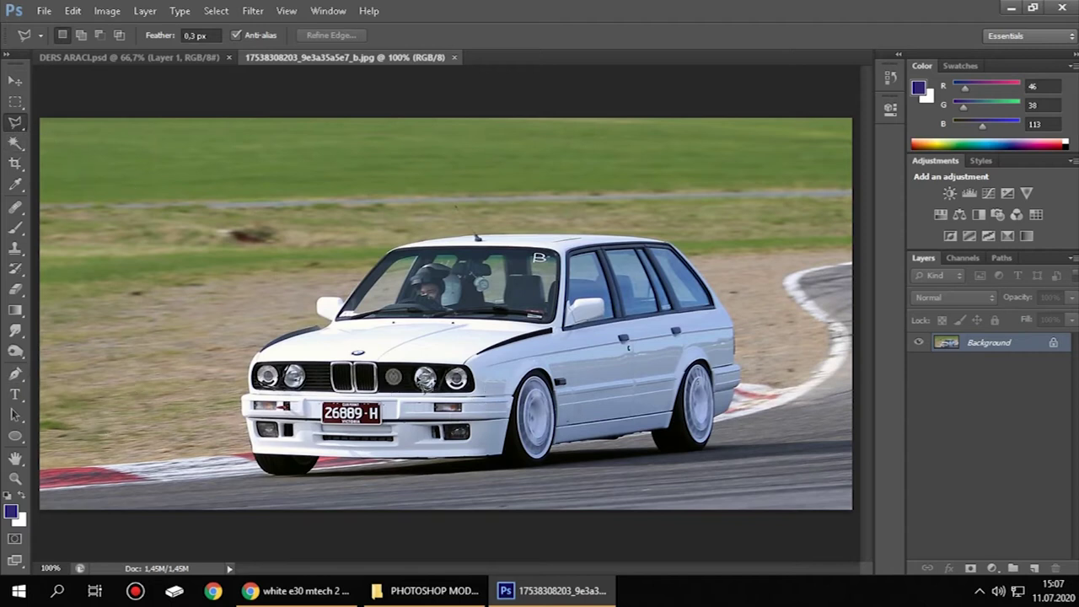
{"action": "scroll", "coordinate": [423, 396], "scroll_direction": "up", "scroll_amount": 2}
- Outline the Touring's front bumper and plate as a Polygonal Lasso selection
{"action": "scroll", "coordinate": [426, 399], "scroll_direction": "up", "scroll_amount": 2}
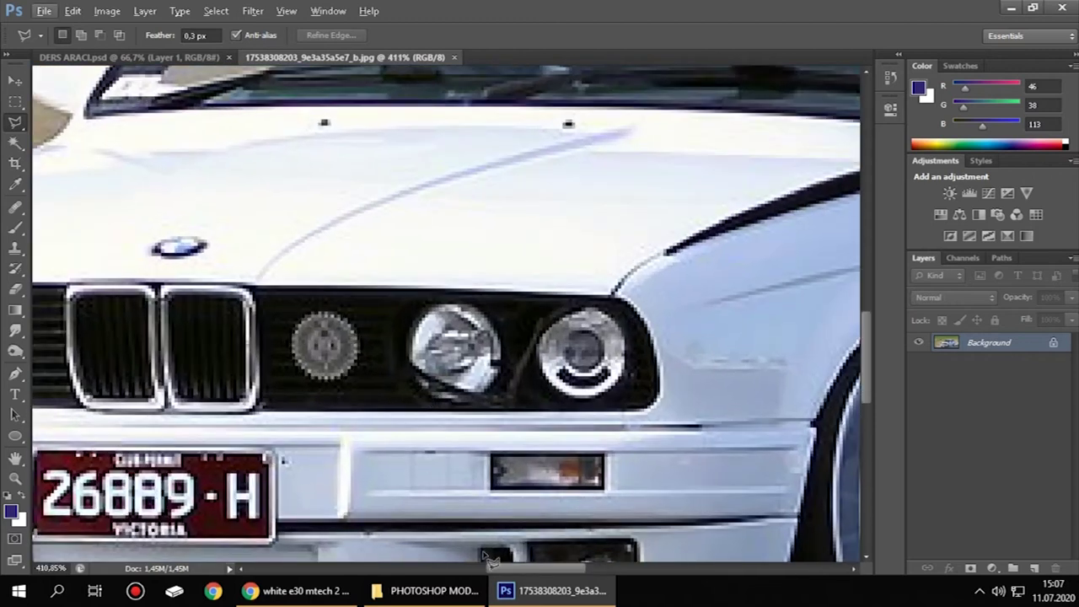
{"action": "left_click_drag", "start_coordinate": [516, 570], "coordinate": [485, 574]}
{"action": "scroll", "coordinate": [449, 559], "scroll_direction": "down", "scroll_amount": 1}
{"action": "scroll", "coordinate": [354, 486], "scroll_direction": "down", "scroll_amount": 2}
{"action": "scroll", "coordinate": [329, 459], "scroll_direction": "down", "scroll_amount": 3}
{"action": "scroll", "coordinate": [312, 451], "scroll_direction": "down", "scroll_amount": 3}
{"action": "scroll", "coordinate": [308, 447], "scroll_direction": "down", "scroll_amount": 2}
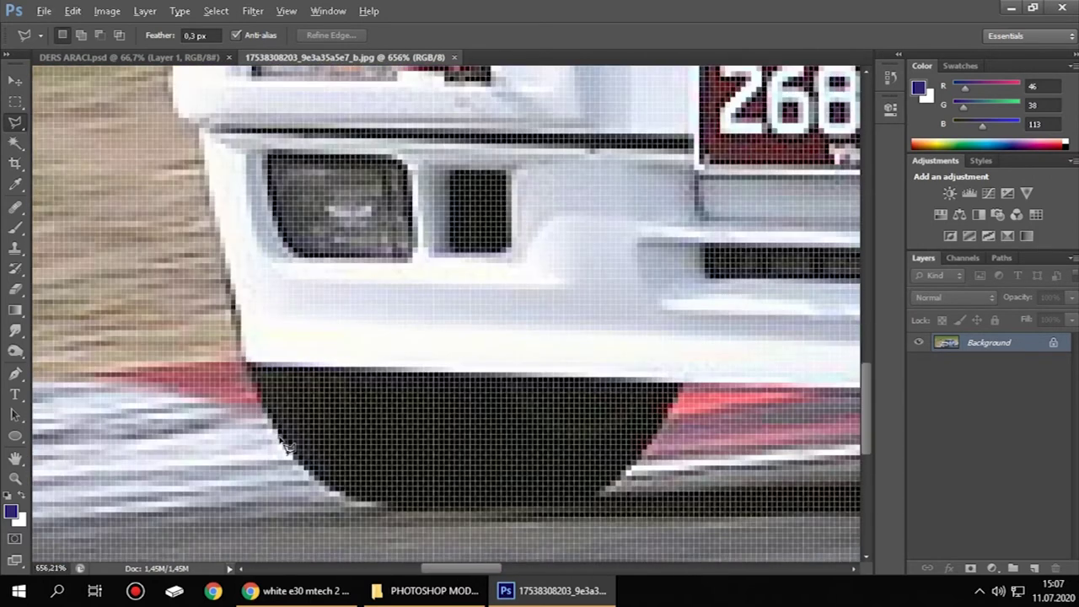
{"action": "scroll", "coordinate": [270, 396], "scroll_direction": "up", "scroll_amount": 2}
{"action": "scroll", "coordinate": [257, 376], "scroll_direction": "down", "scroll_amount": 1}
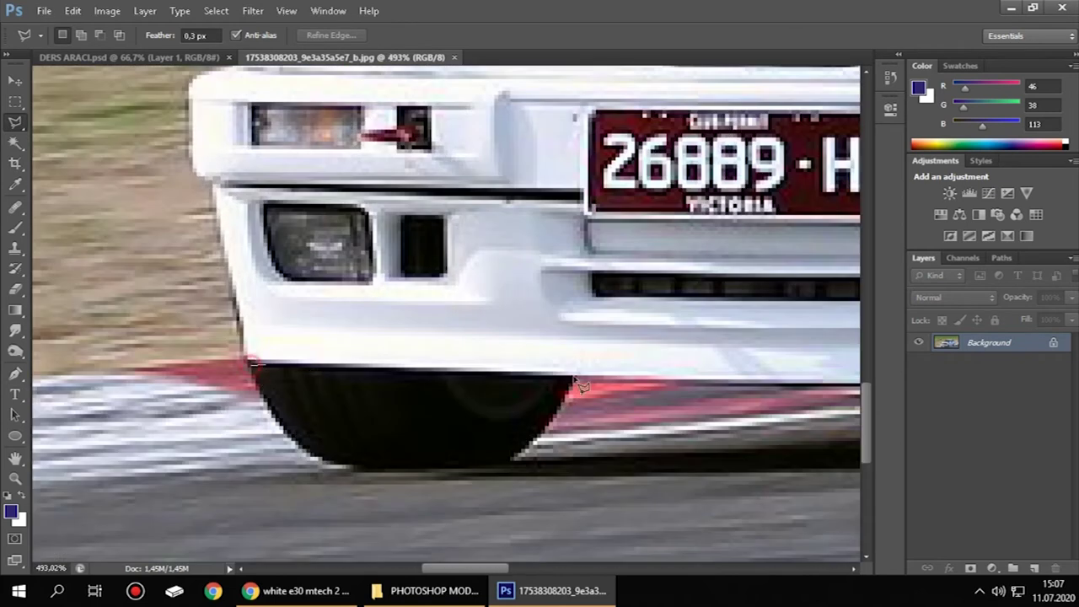
{"action": "scroll", "coordinate": [732, 390], "scroll_direction": "right", "scroll_amount": 3}
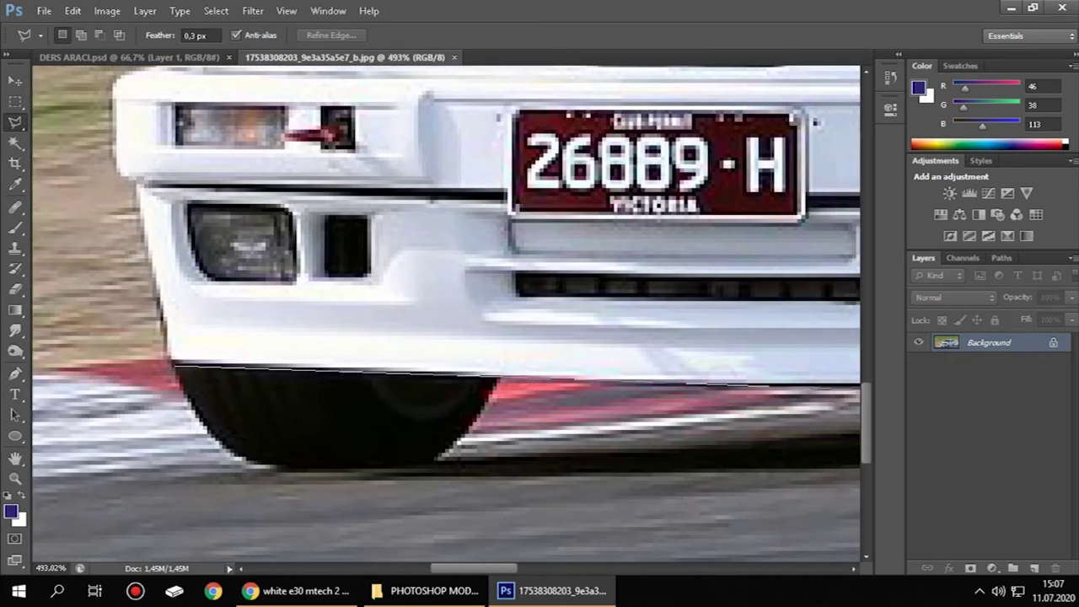
{"action": "scroll", "coordinate": [758, 401], "scroll_direction": "right", "scroll_amount": 3}
{"action": "scroll", "coordinate": [759, 401], "scroll_direction": "right", "scroll_amount": 3}
{"action": "scroll", "coordinate": [759, 401], "scroll_direction": "right", "scroll_amount": 3}
{"action": "scroll", "coordinate": [759, 400], "scroll_direction": "right", "scroll_amount": 3}
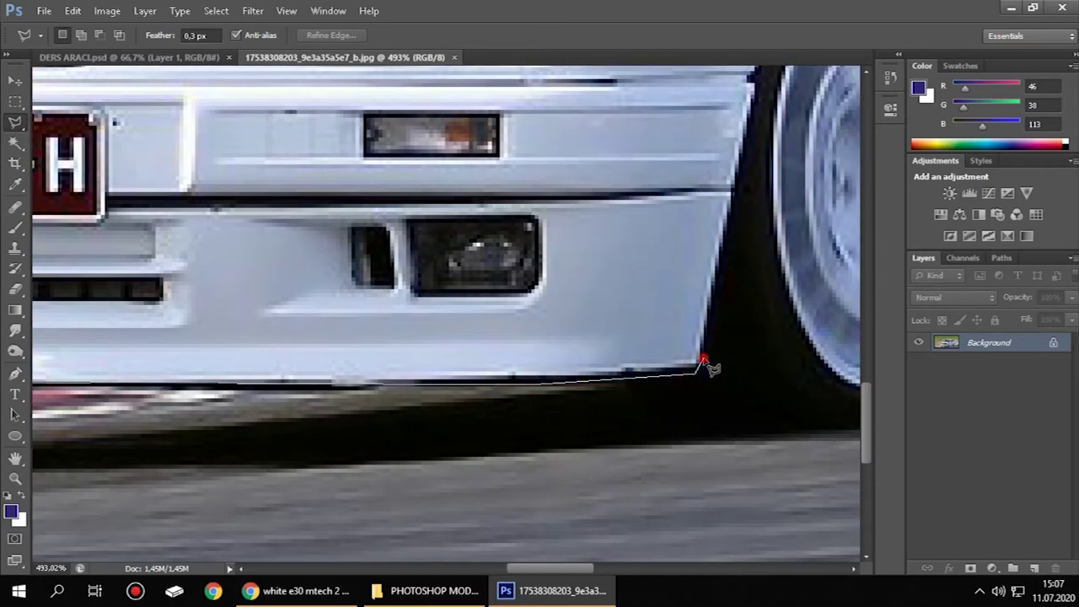
{"action": "left_click", "coordinate": [738, 164]}
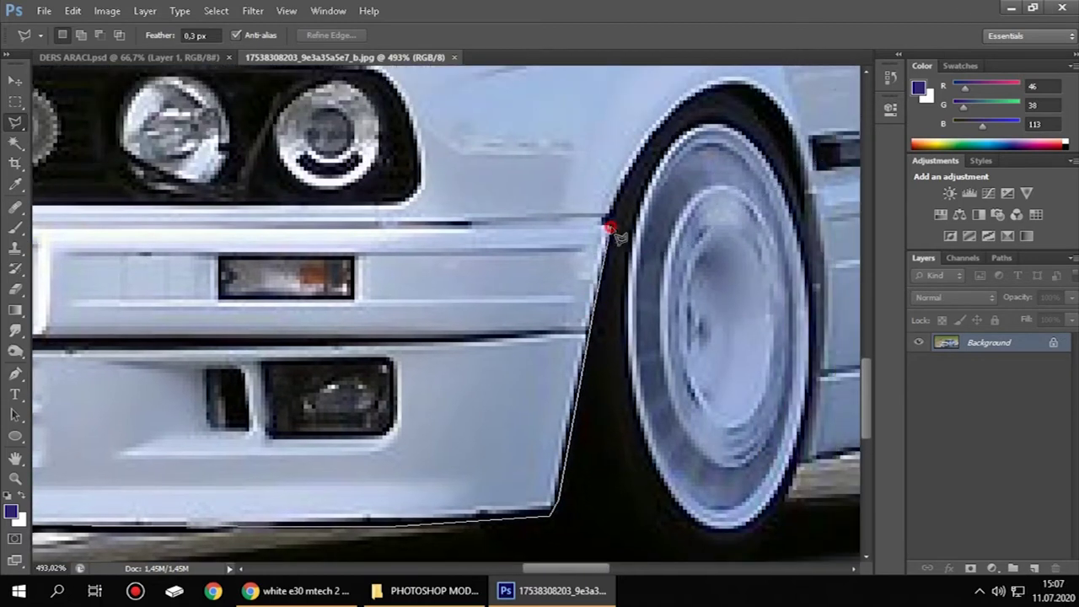
{"action": "left_click", "coordinate": [326, 225]}
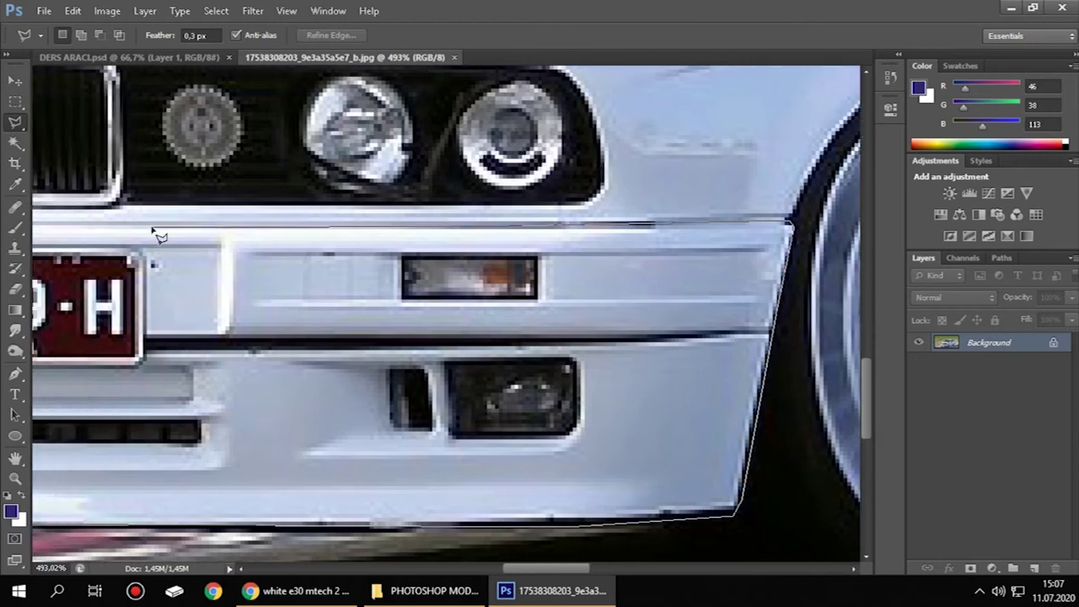
{"action": "left_click", "coordinate": [151, 230]}
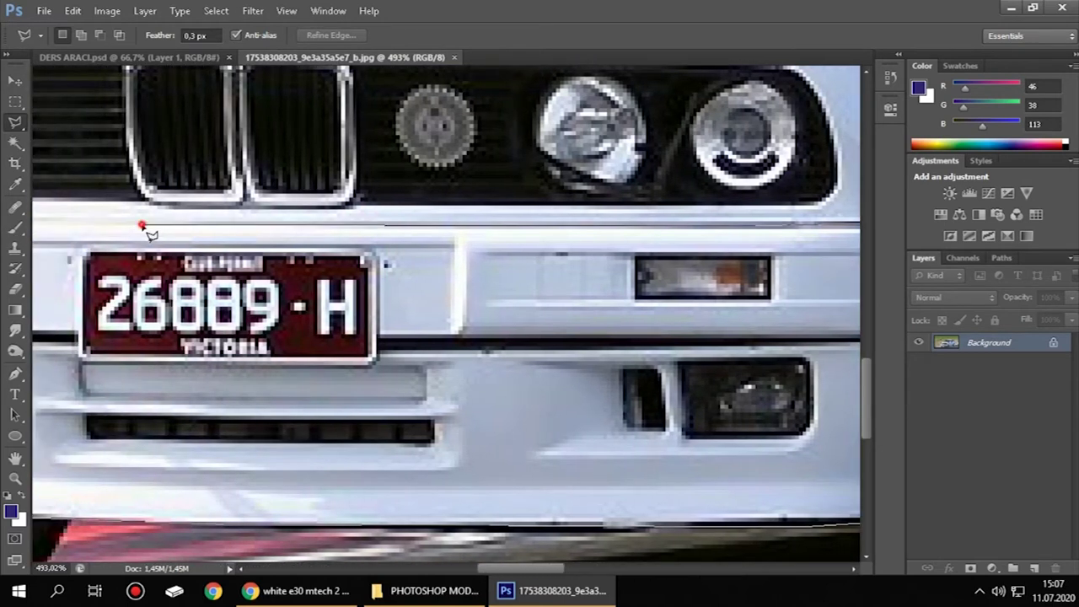
{"action": "left_click", "coordinate": [145, 224]}
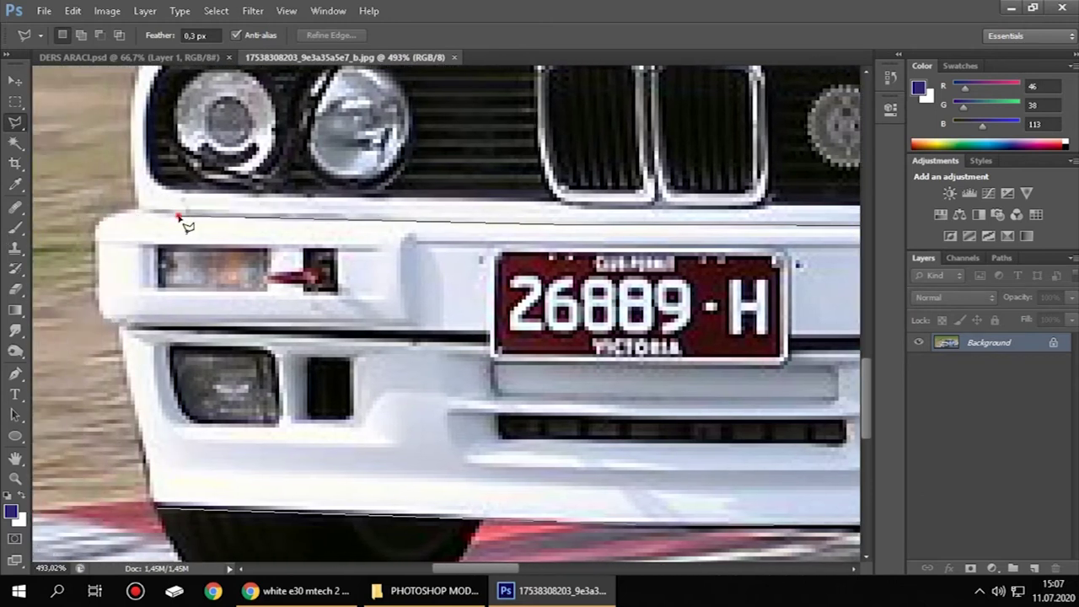
{"action": "left_click", "coordinate": [179, 216]}
{"action": "left_click", "coordinate": [102, 320]}
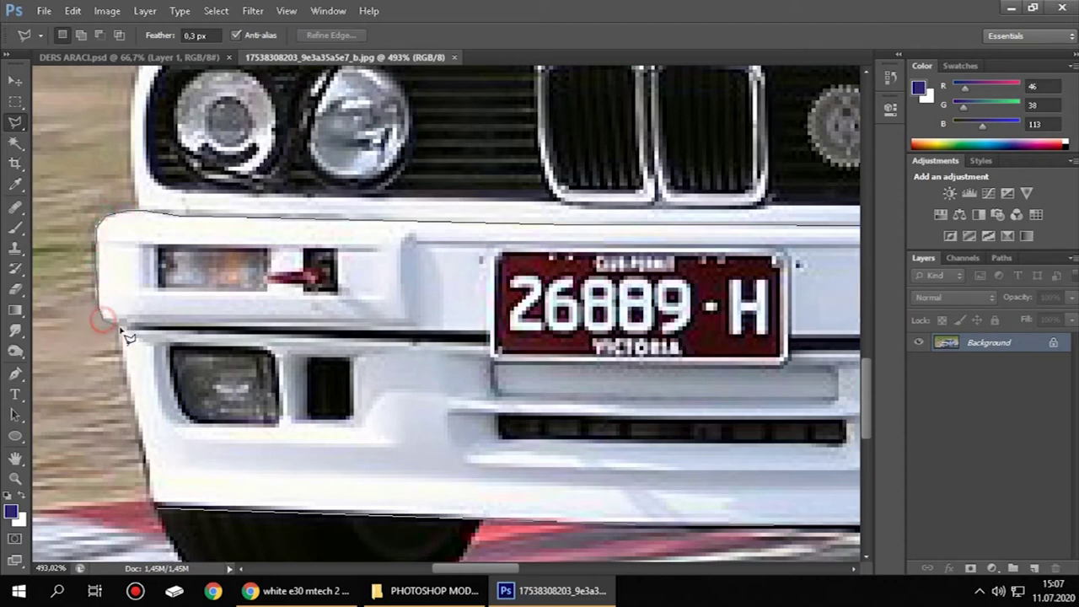
{"action": "left_click", "coordinate": [145, 464]}
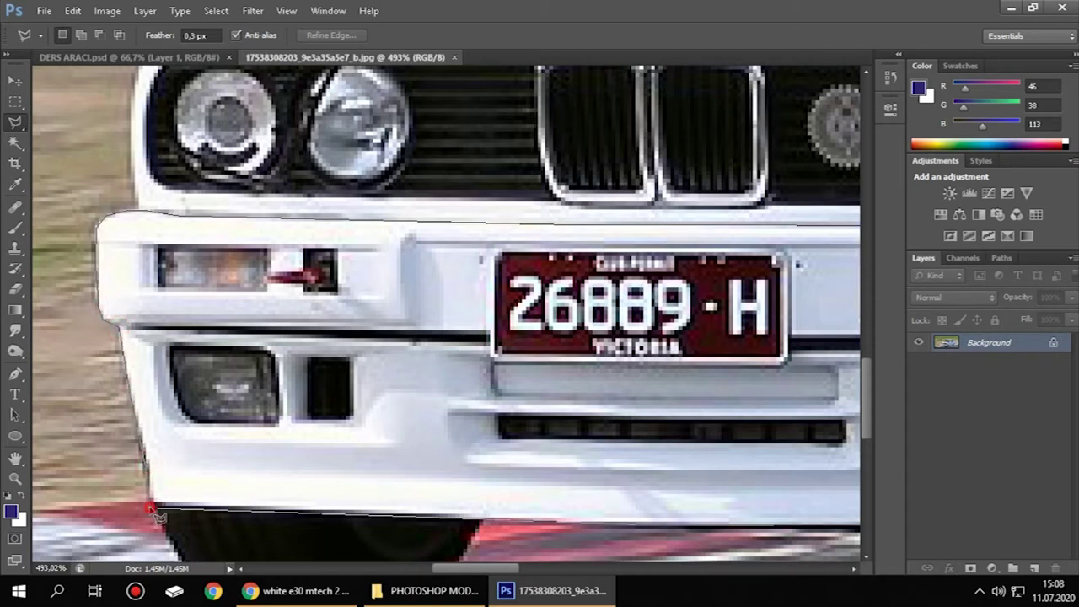
{"action": "left_click", "coordinate": [209, 512]}
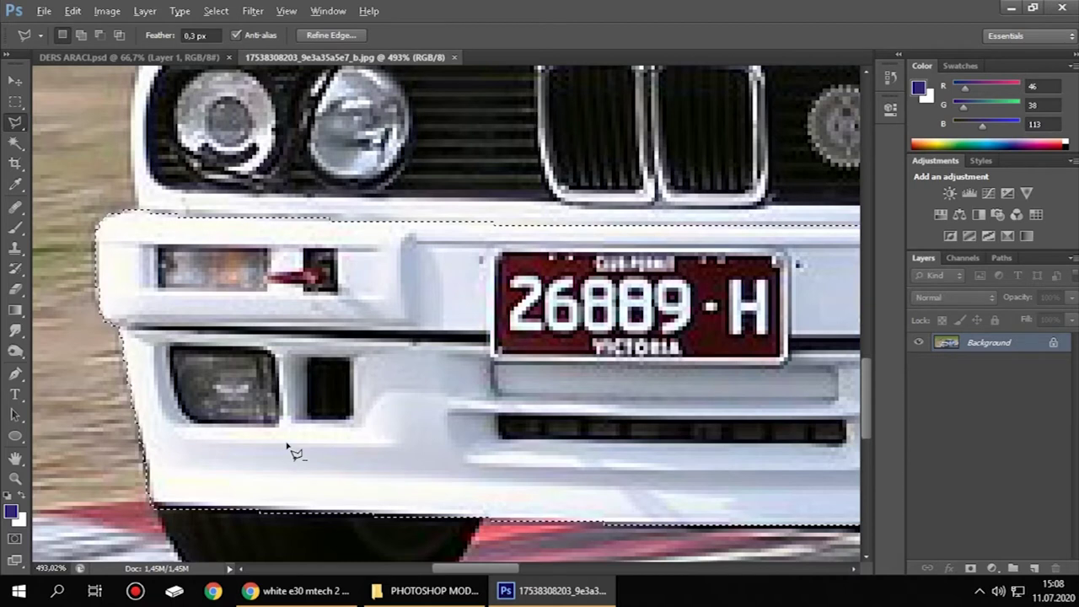
- Switch back to the DERS ARACI.psd coupe photo
{"action": "scroll", "coordinate": [289, 448], "scroll_direction": "down", "scroll_amount": 3}
{"action": "scroll", "coordinate": [338, 453], "scroll_direction": "down", "scroll_amount": 1}
{"action": "scroll", "coordinate": [473, 485], "scroll_direction": "down", "scroll_amount": 2}
{"action": "scroll", "coordinate": [489, 494], "scroll_direction": "up", "scroll_amount": 1}
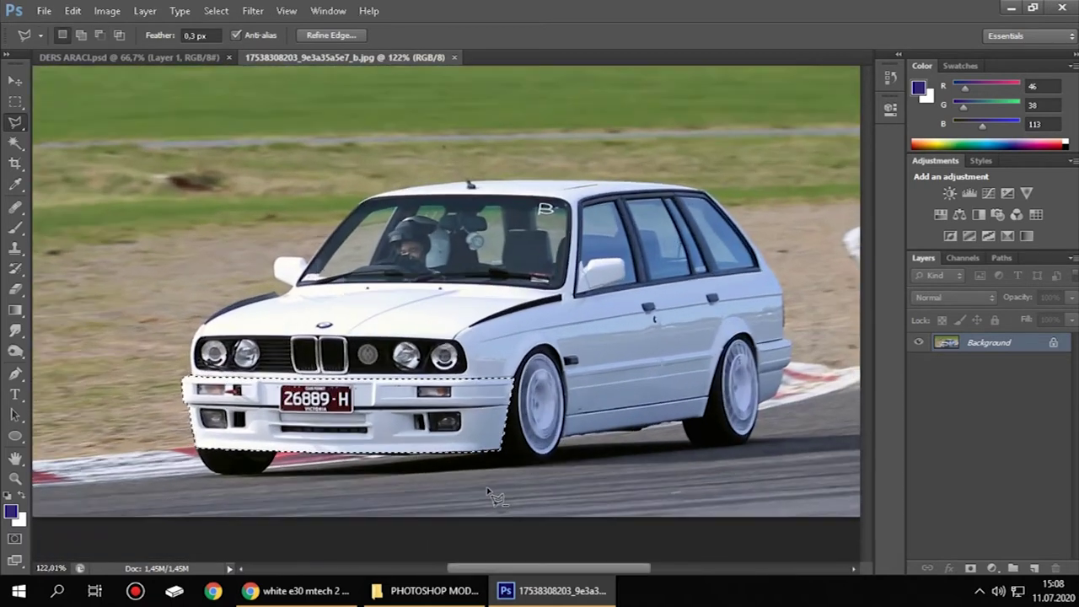
{"action": "scroll", "coordinate": [337, 472], "scroll_direction": "up", "scroll_amount": 1}
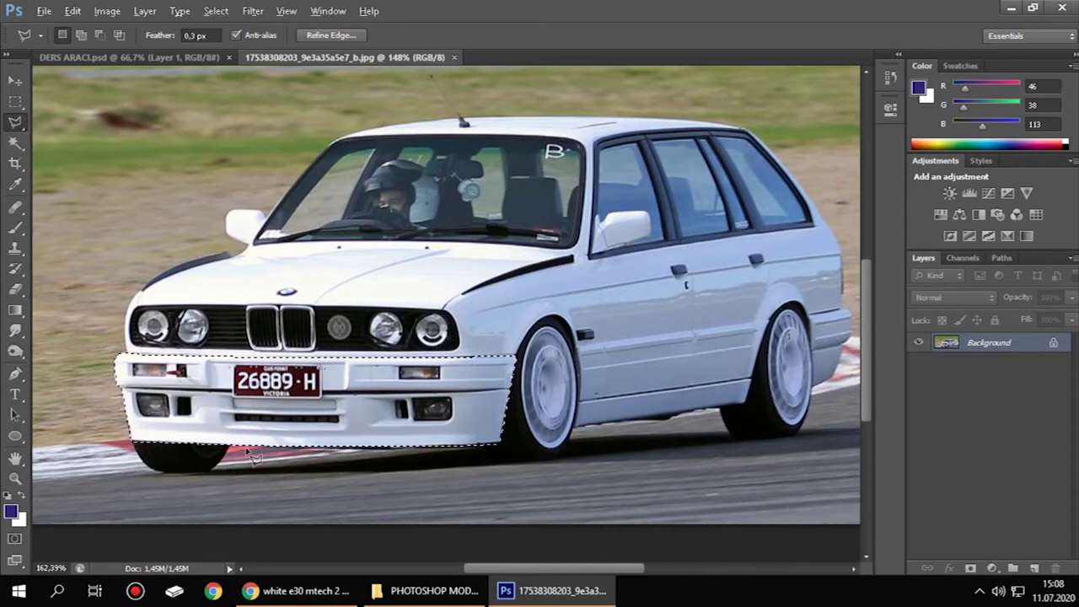
{"action": "scroll", "coordinate": [245, 445], "scroll_direction": "up", "scroll_amount": 1}
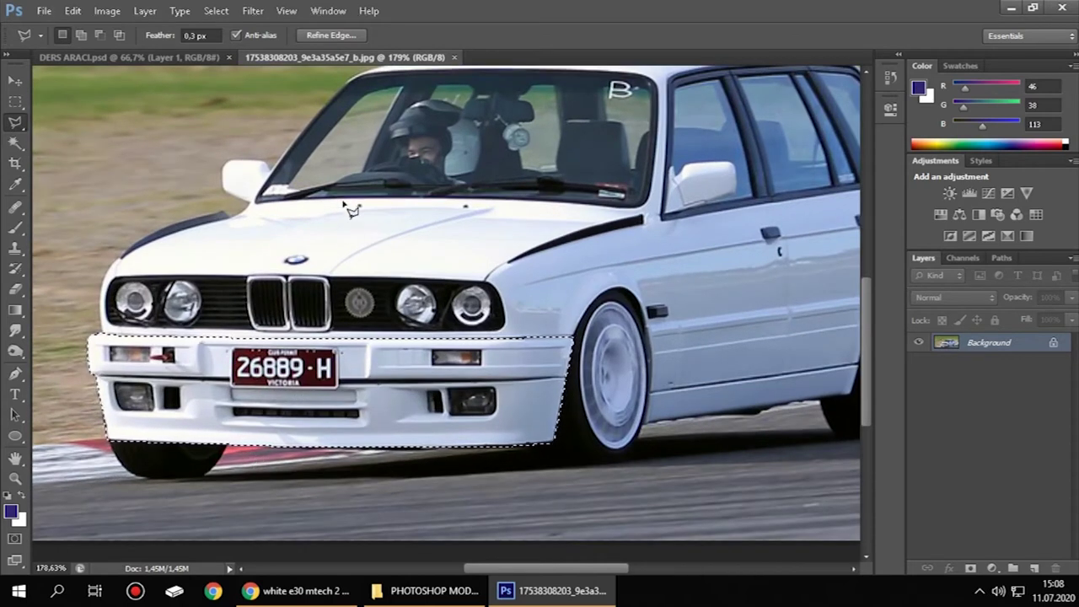
{"action": "left_click", "coordinate": [191, 53]}
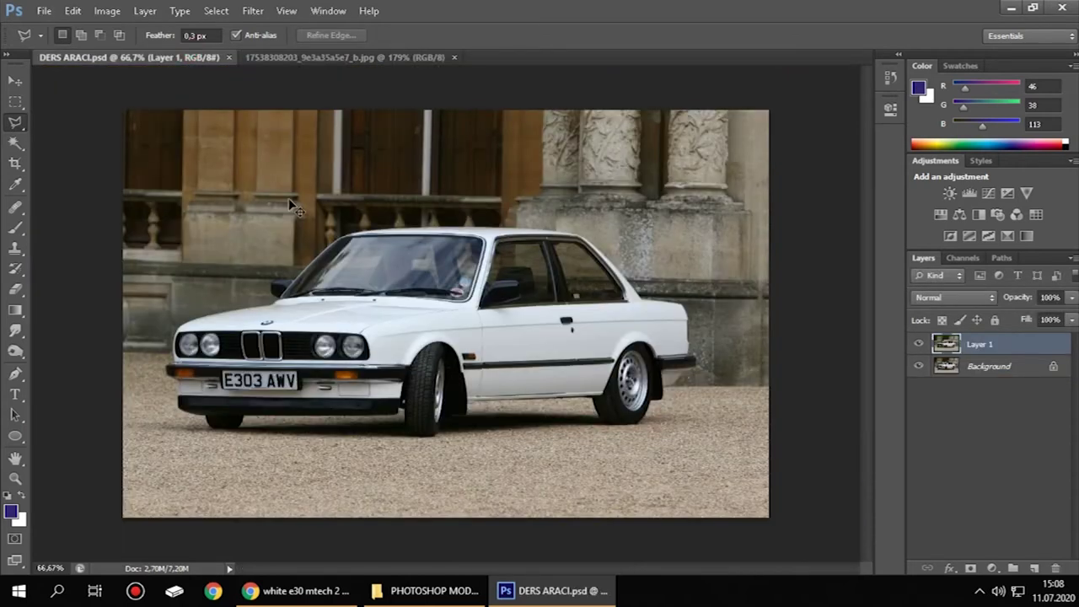
- Paste the bumper as Layer 2, enlarge it to the coupe's size, and narrow it to the front wheel
{"action": "key", "text": "ctrl+v"}
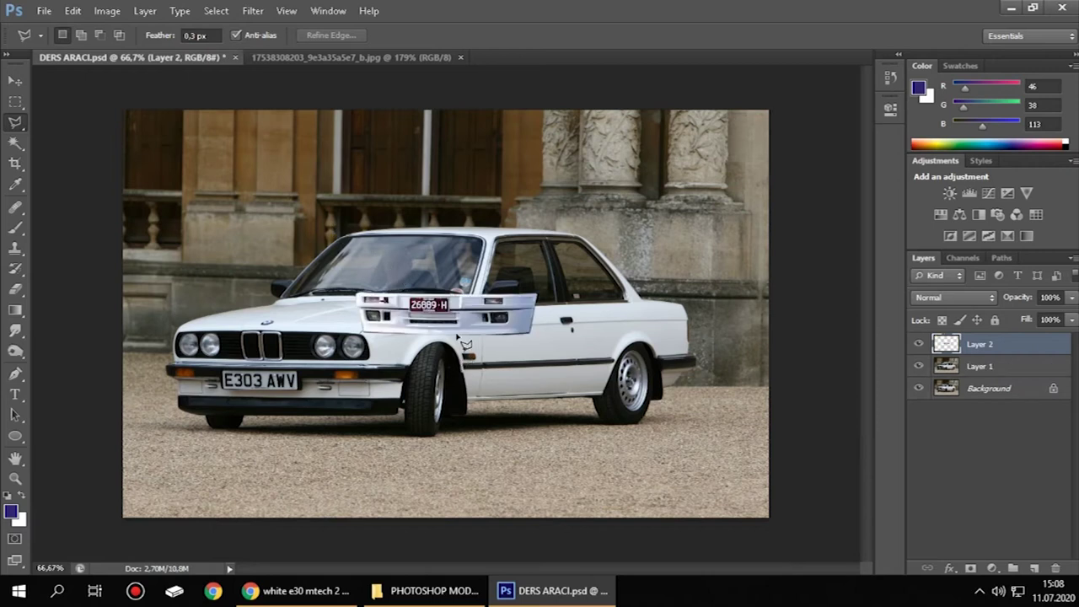
{"action": "right_click", "coordinate": [453, 305]}
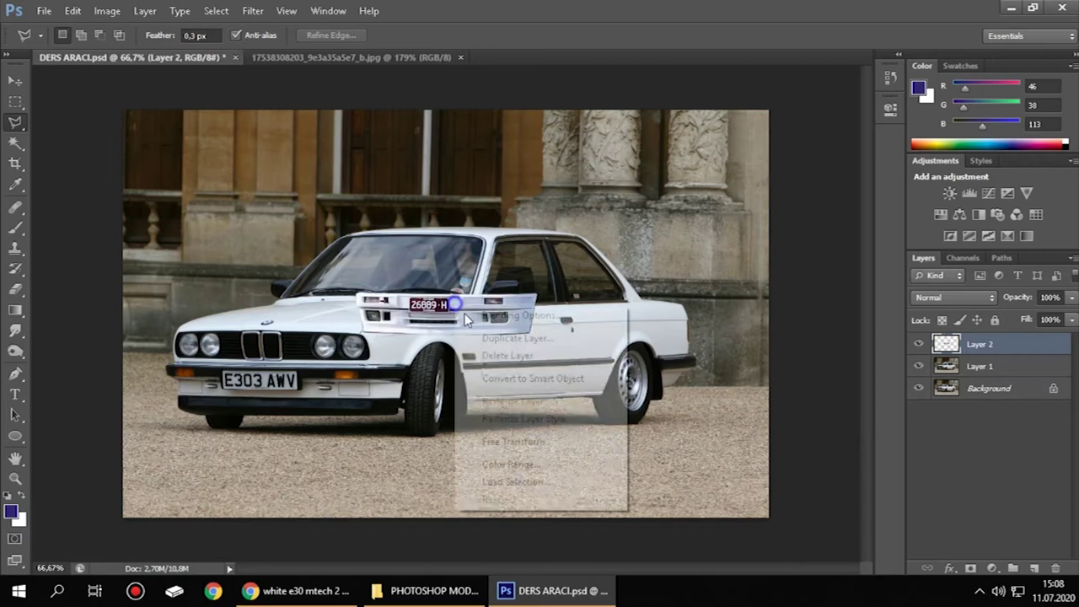
{"action": "left_click", "coordinate": [540, 453]}
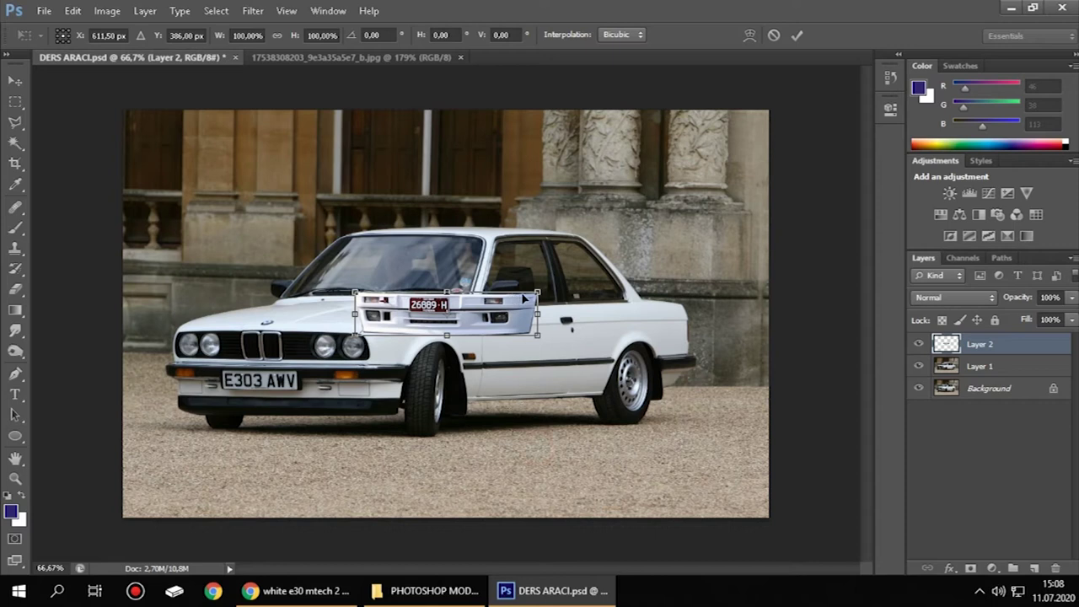
{"action": "left_click_drag", "start_coordinate": [540, 290], "coordinate": [650, 253]}
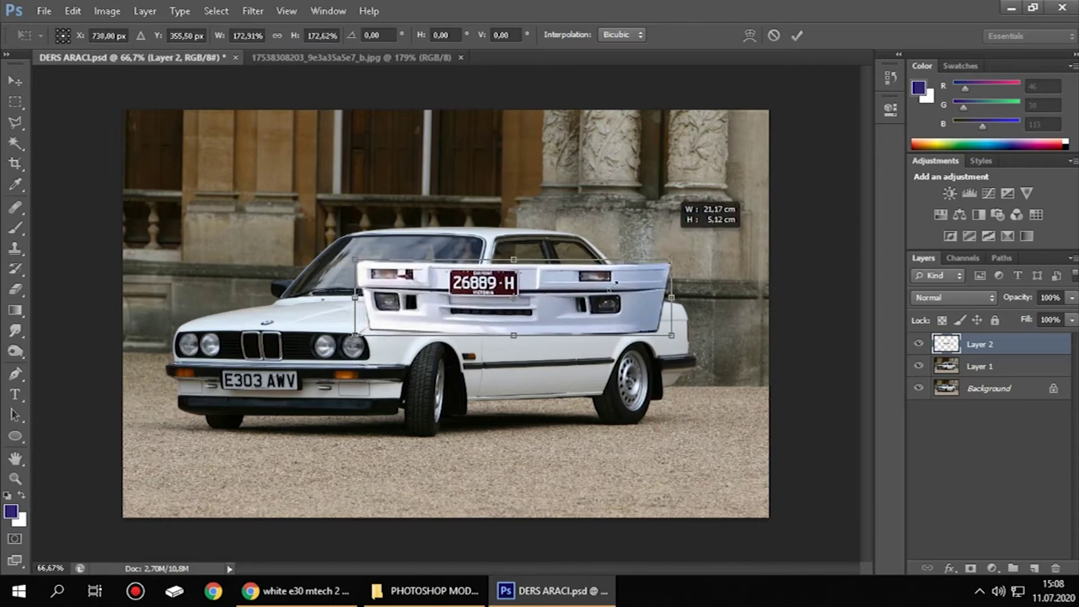
{"action": "mouse_move", "coordinate": [650, 253]}
{"action": "left_mouse_down"}
{"action": "mouse_move", "coordinate": [628, 283]}
{"action": "mouse_move", "coordinate": [402, 381]}
{"action": "left_mouse_up"}
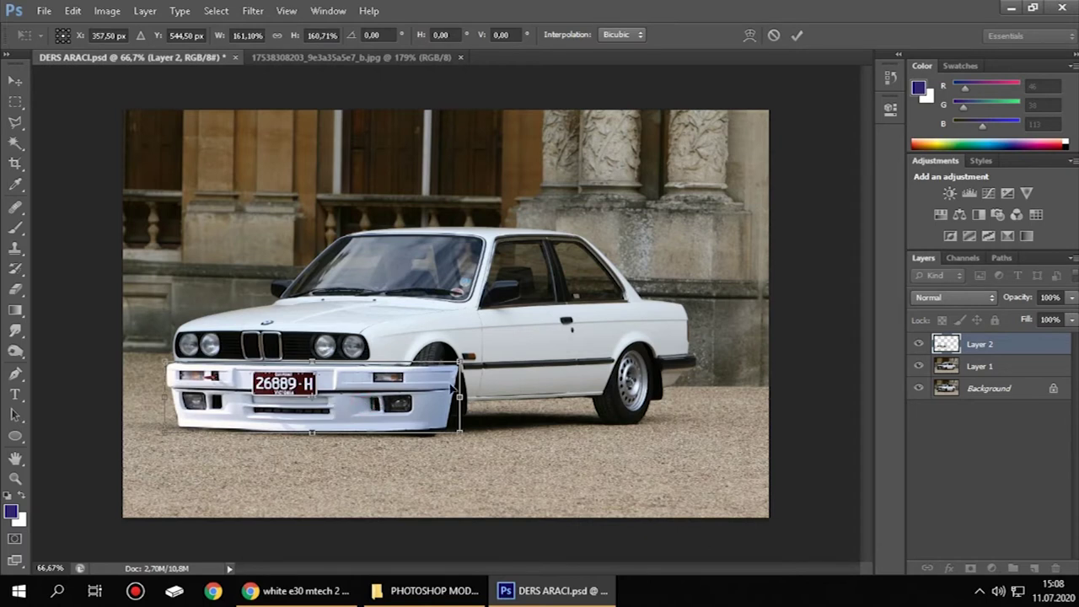
{"action": "left_click_drag", "start_coordinate": [432, 404], "coordinate": [414, 404]}
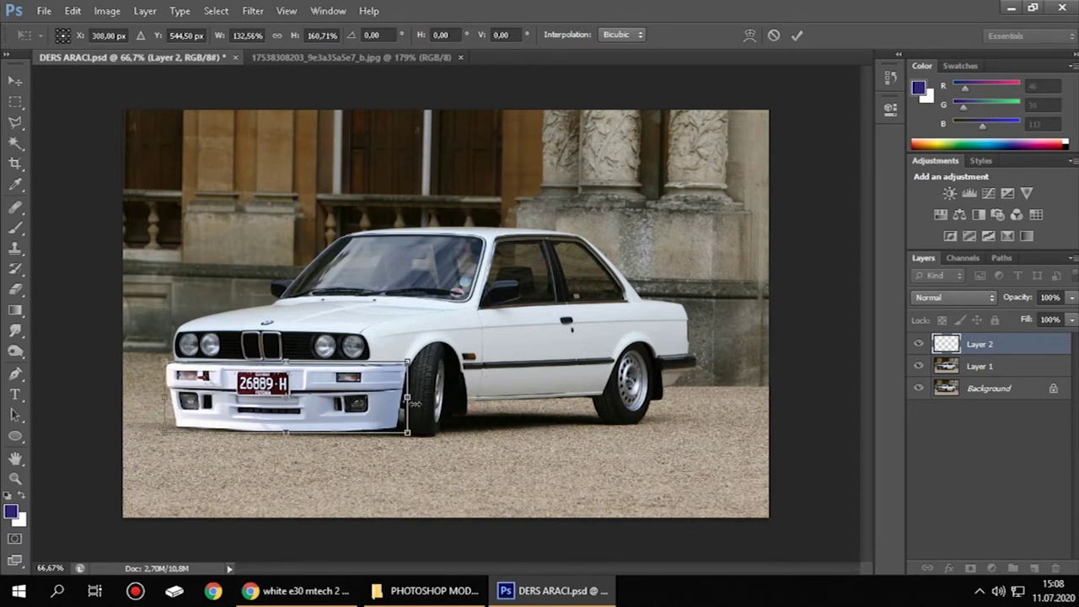
- Flatten the bumper by raising its bottom edge, to about 133% × 143%
{"action": "scroll", "coordinate": [296, 411], "scroll_direction": "up", "scroll_amount": 3}
{"action": "scroll", "coordinate": [354, 439], "scroll_direction": "up", "scroll_amount": 2}
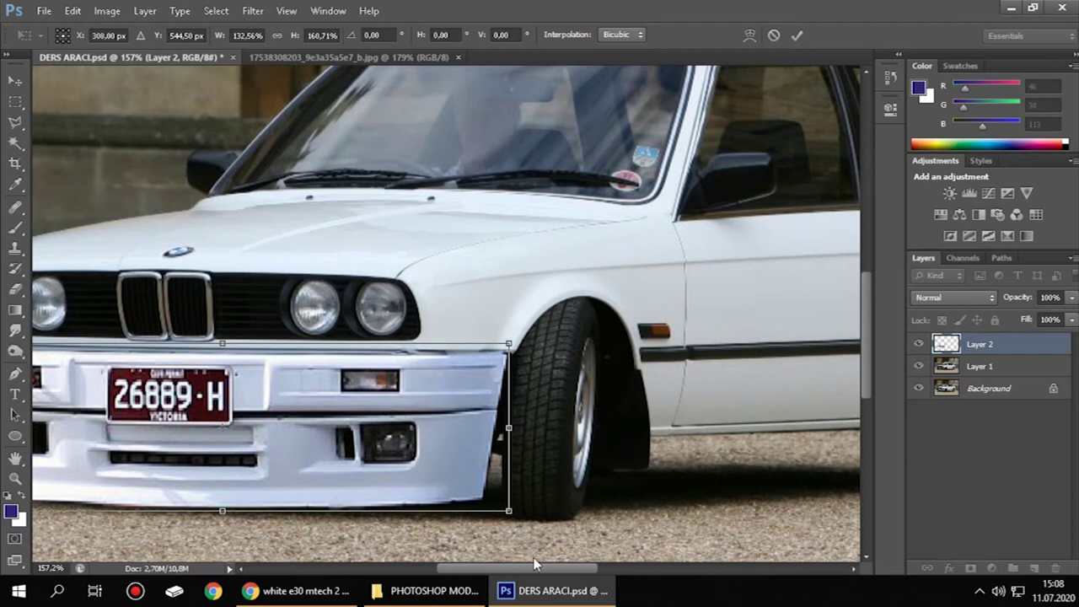
{"action": "left_click_drag", "start_coordinate": [523, 564], "coordinate": [470, 569]}
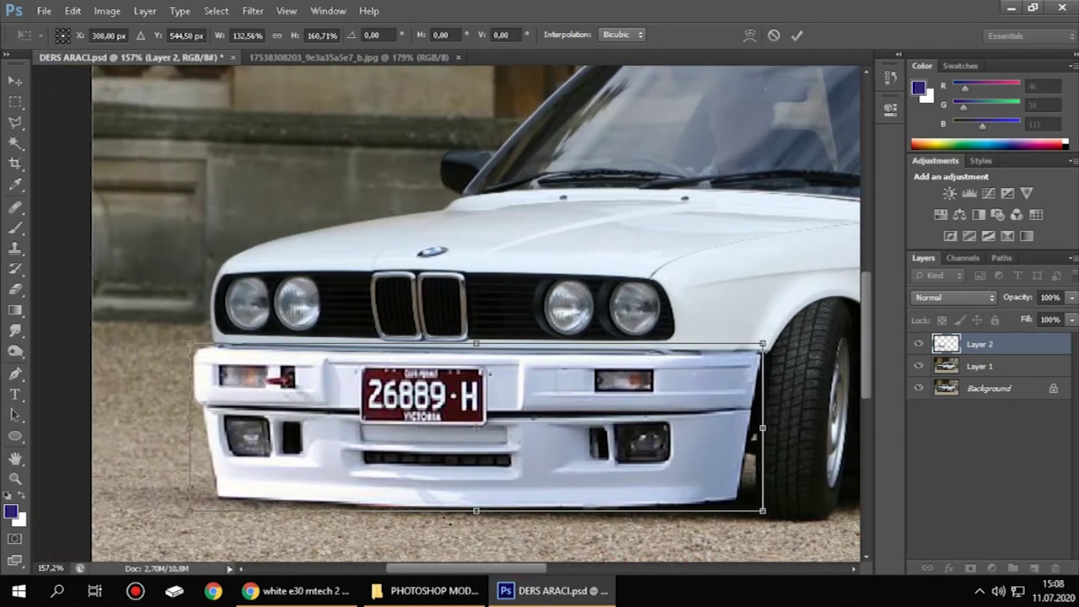
{"action": "left_click_drag", "start_coordinate": [478, 512], "coordinate": [478, 492]}
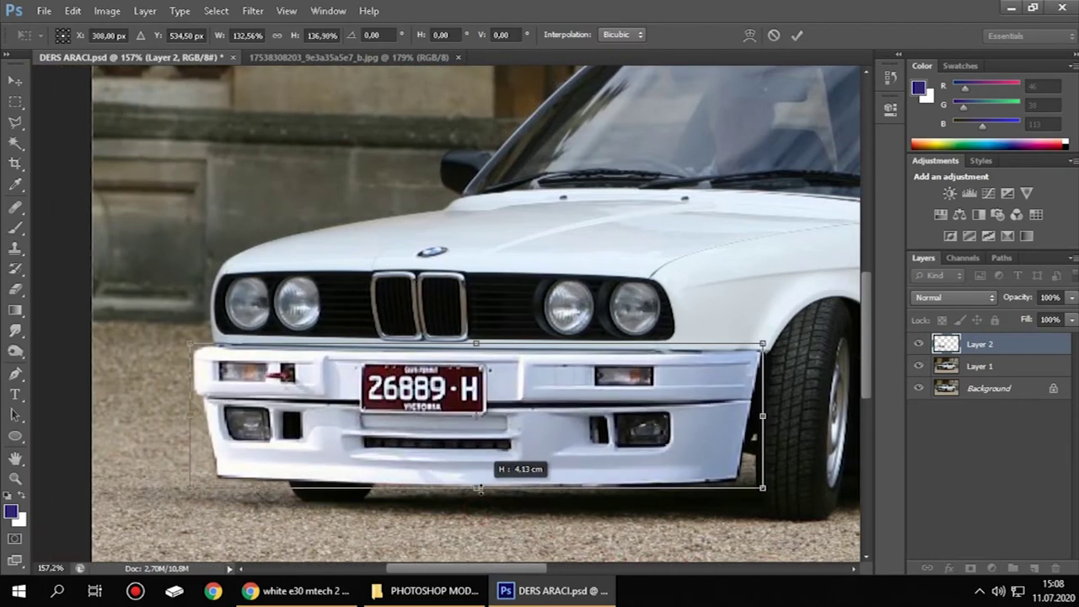
{"action": "right_click", "coordinate": [500, 466]}
{"action": "key", "text": "Escape"}
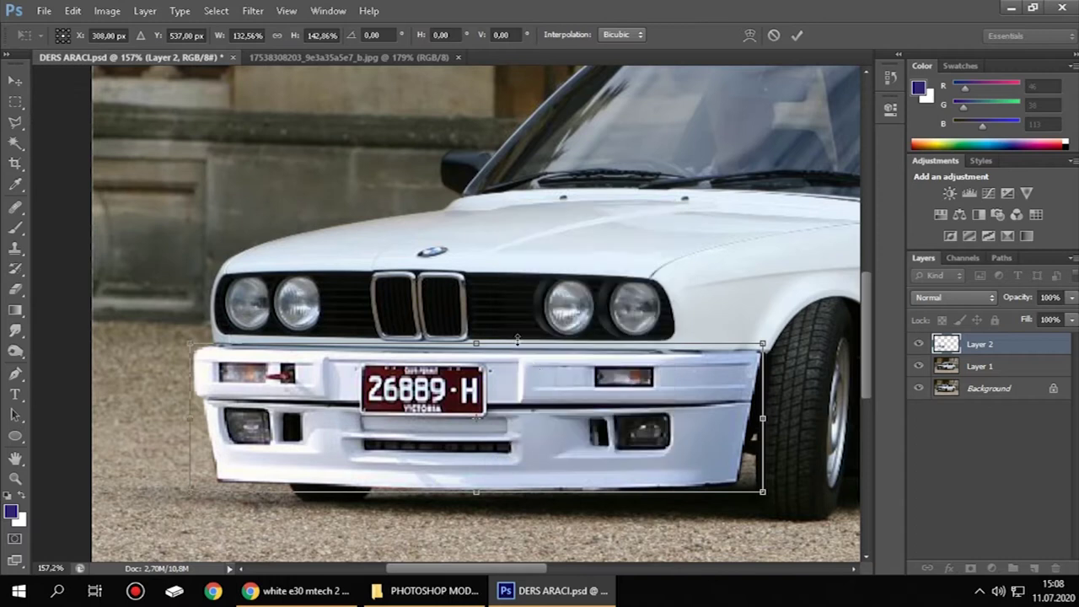
{"action": "scroll", "coordinate": [565, 397], "scroll_direction": "down", "scroll_amount": 5}
{"action": "scroll", "coordinate": [557, 411], "scroll_direction": "down", "scroll_amount": 4}
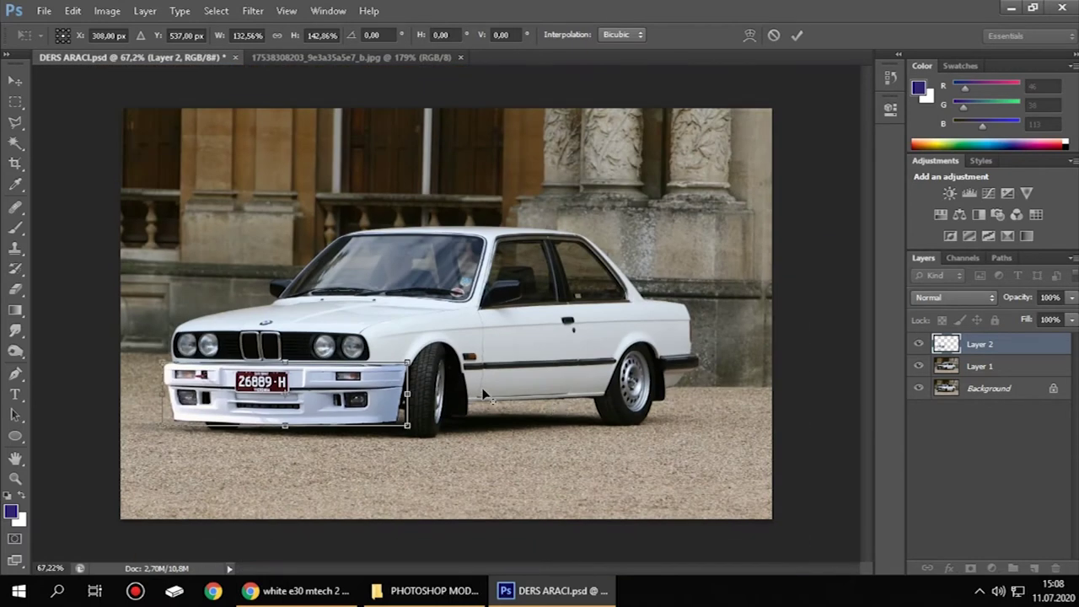
{"action": "scroll", "coordinate": [340, 394], "scroll_direction": "up", "scroll_amount": 3}
{"action": "scroll", "coordinate": [328, 390], "scroll_direction": "up", "scroll_amount": 2}
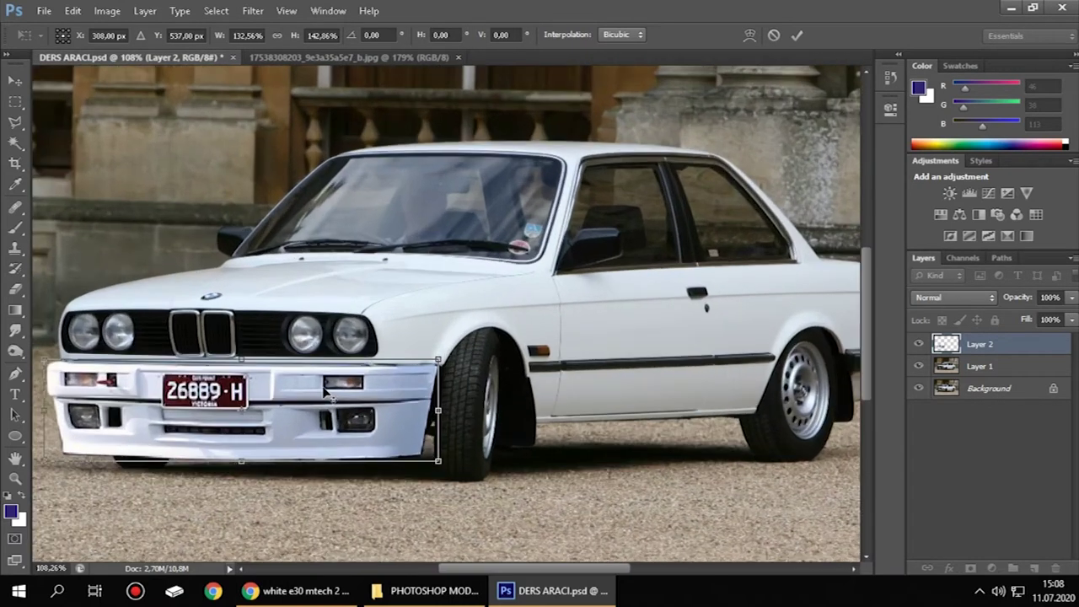
{"action": "scroll", "coordinate": [203, 426], "scroll_direction": "up", "scroll_amount": 1}
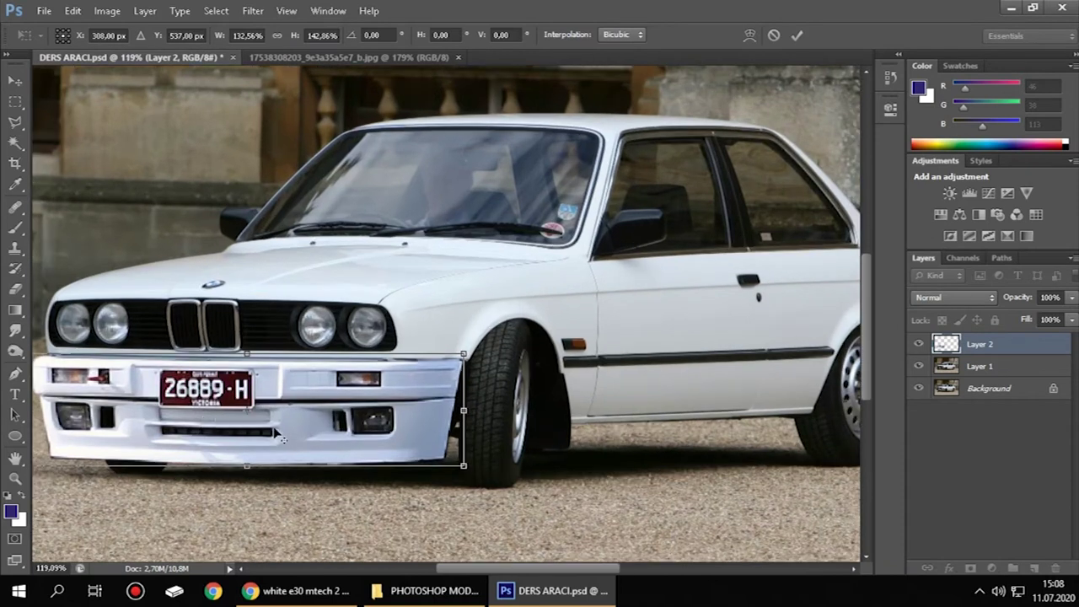
{"action": "left_click_drag", "start_coordinate": [552, 570], "coordinate": [502, 570]}
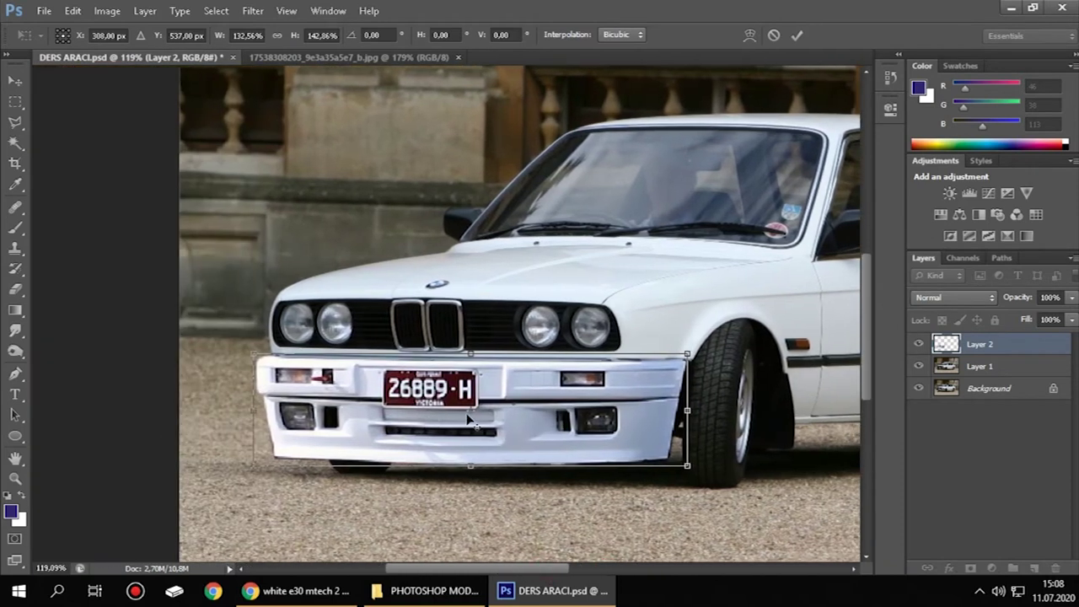
{"action": "right_click", "coordinate": [538, 395]}
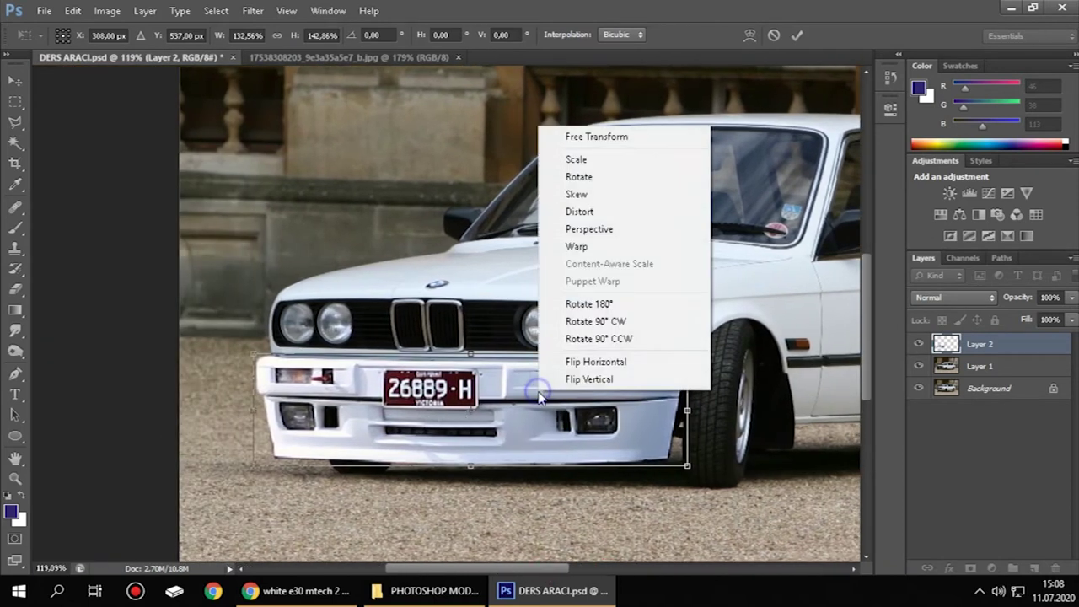
- Distort the bumper's four corners to fit the coupe's front and wheel
{"action": "left_click", "coordinate": [594, 212]}
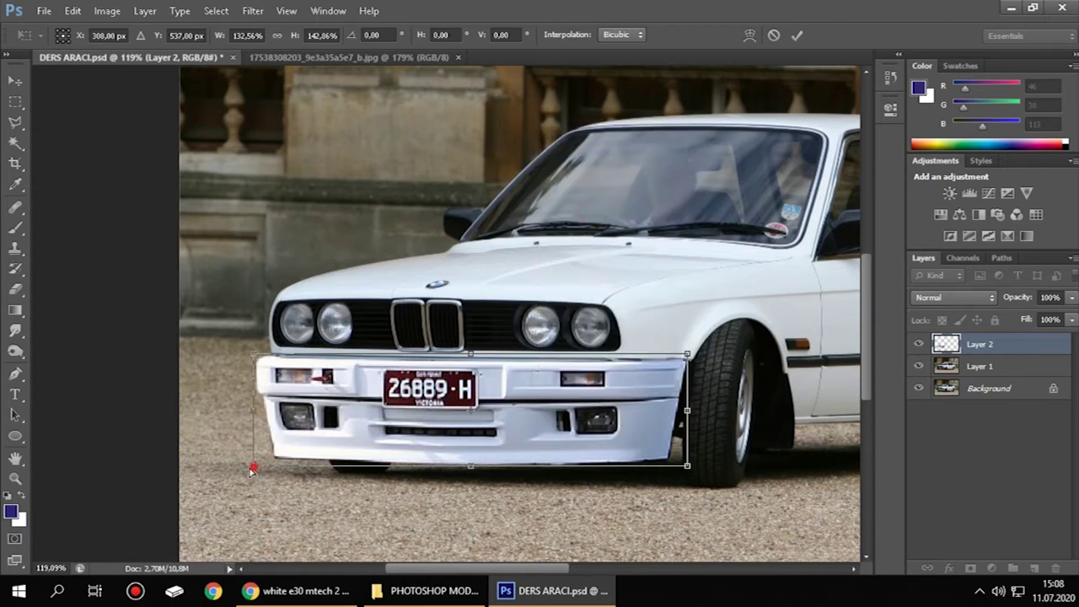
{"action": "left_click_drag", "start_coordinate": [253, 469], "coordinate": [242, 470]}
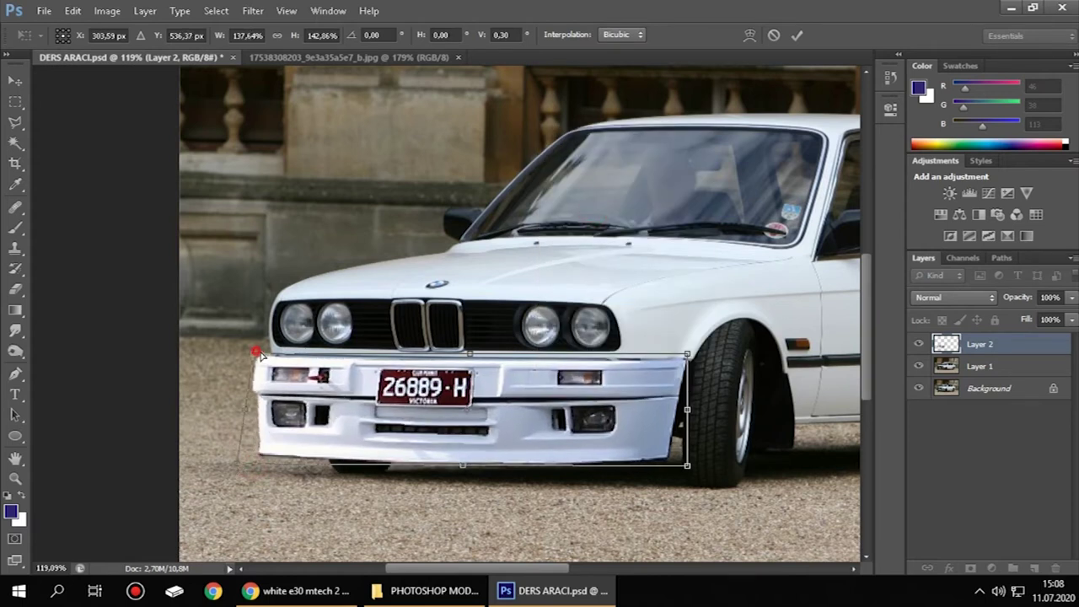
{"action": "left_click_drag", "start_coordinate": [257, 354], "coordinate": [259, 356]}
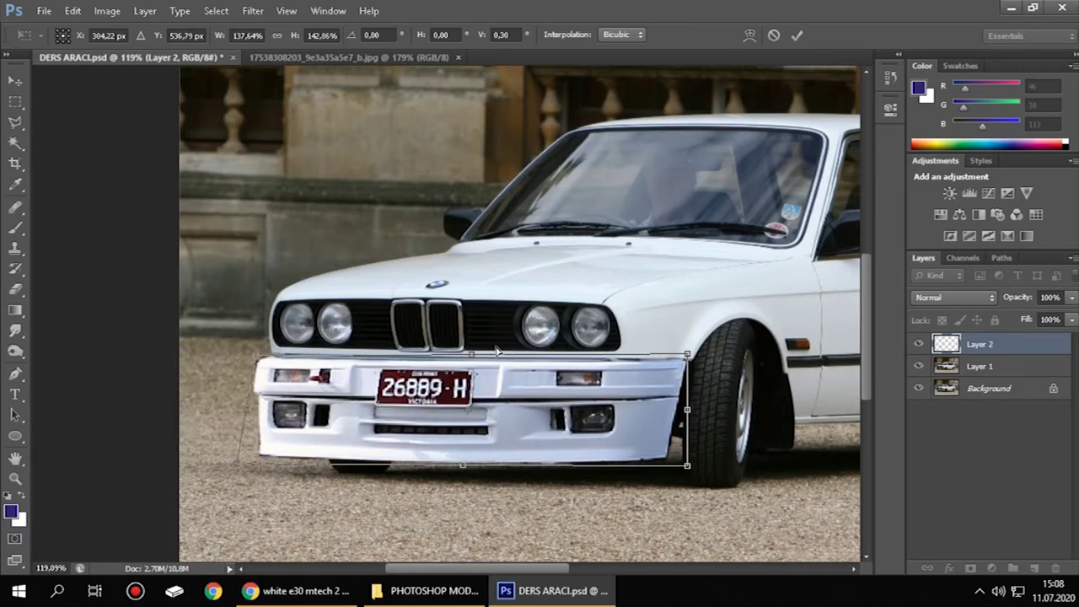
{"action": "left_click_drag", "start_coordinate": [687, 352], "coordinate": [693, 356]}
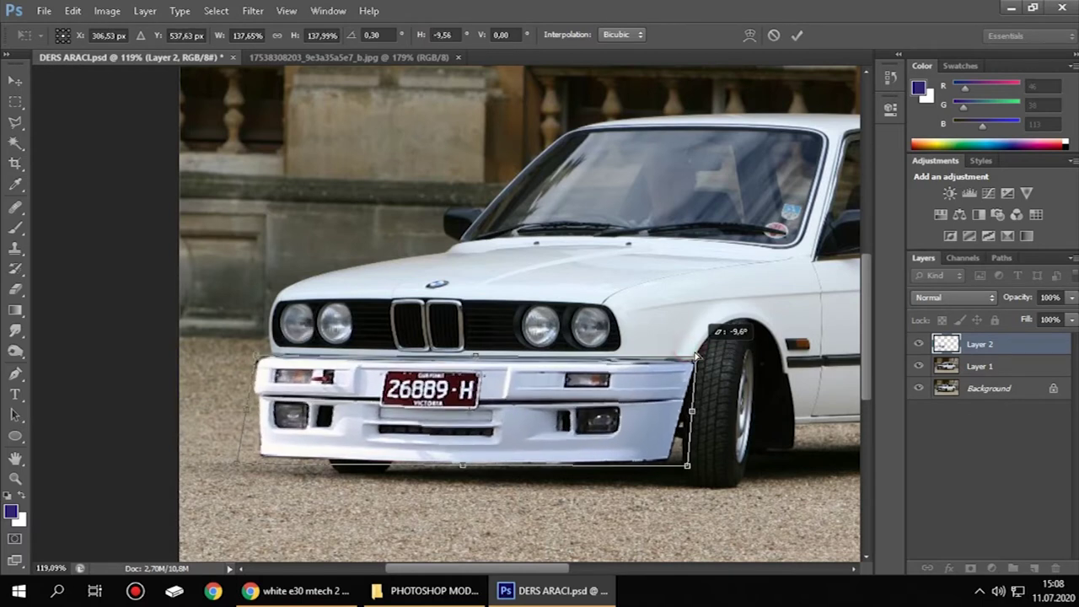
{"action": "left_click_drag", "start_coordinate": [689, 465], "coordinate": [694, 470]}
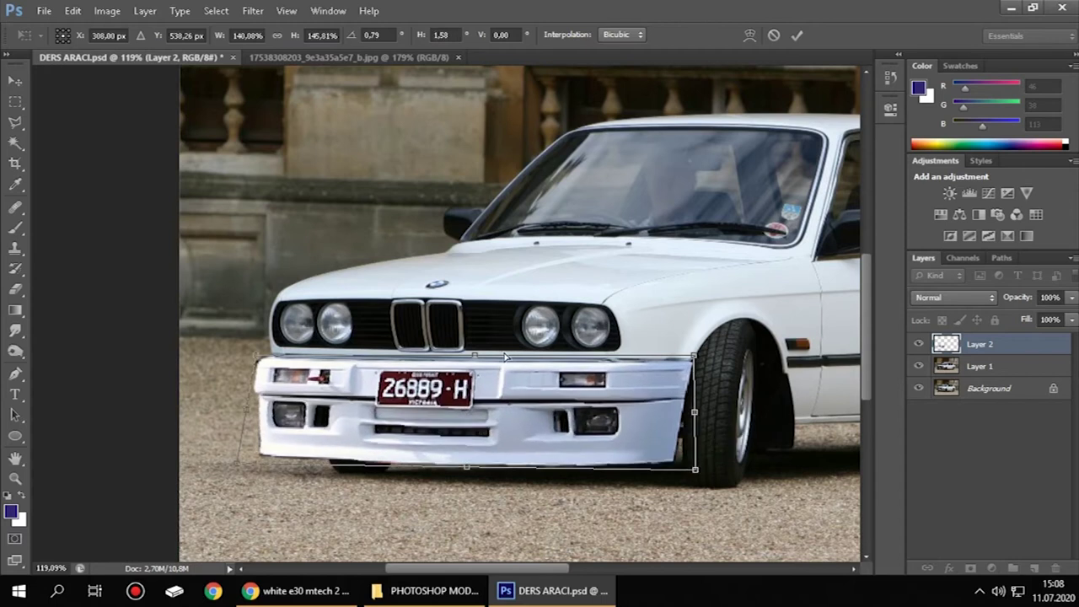
{"action": "left_click_drag", "start_coordinate": [477, 358], "coordinate": [476, 351]}
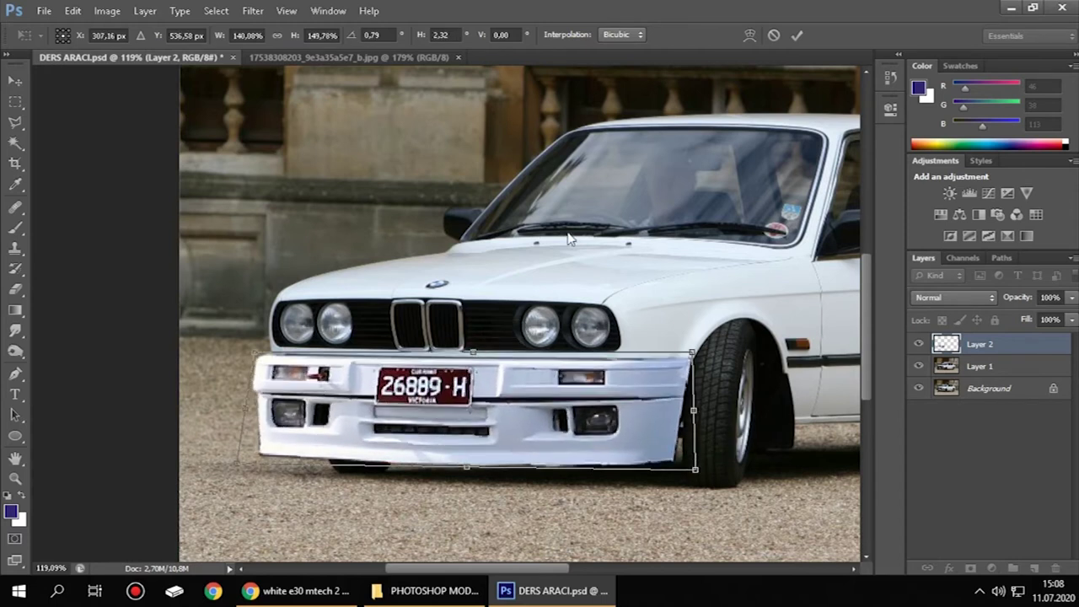
- Warp the bumper's corners, middle and plate area, then commit the shape
{"action": "right_click", "coordinate": [249, 416]}
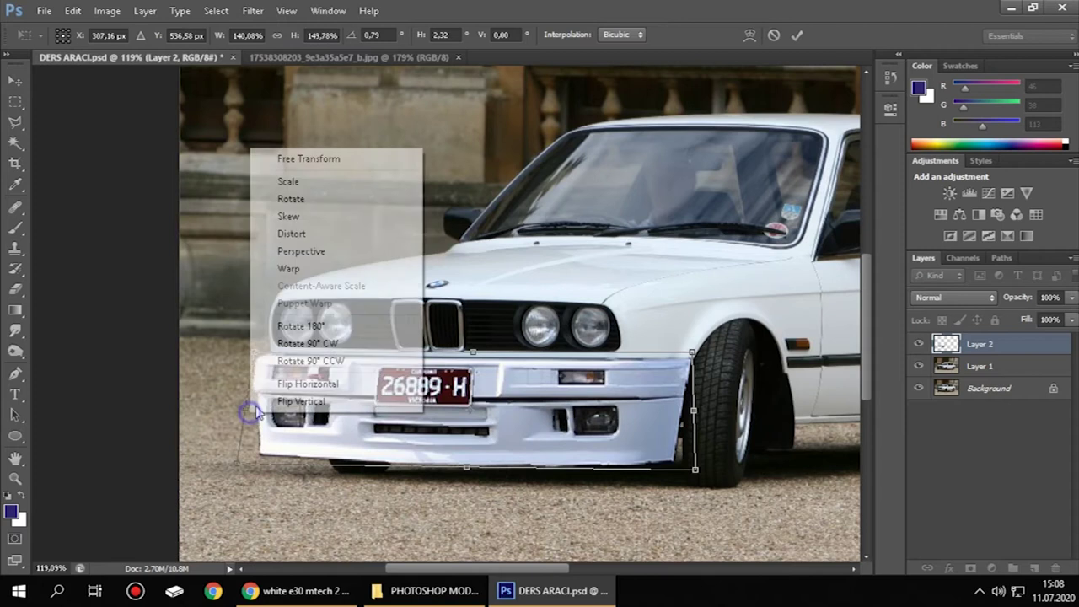
{"action": "left_click", "coordinate": [347, 273]}
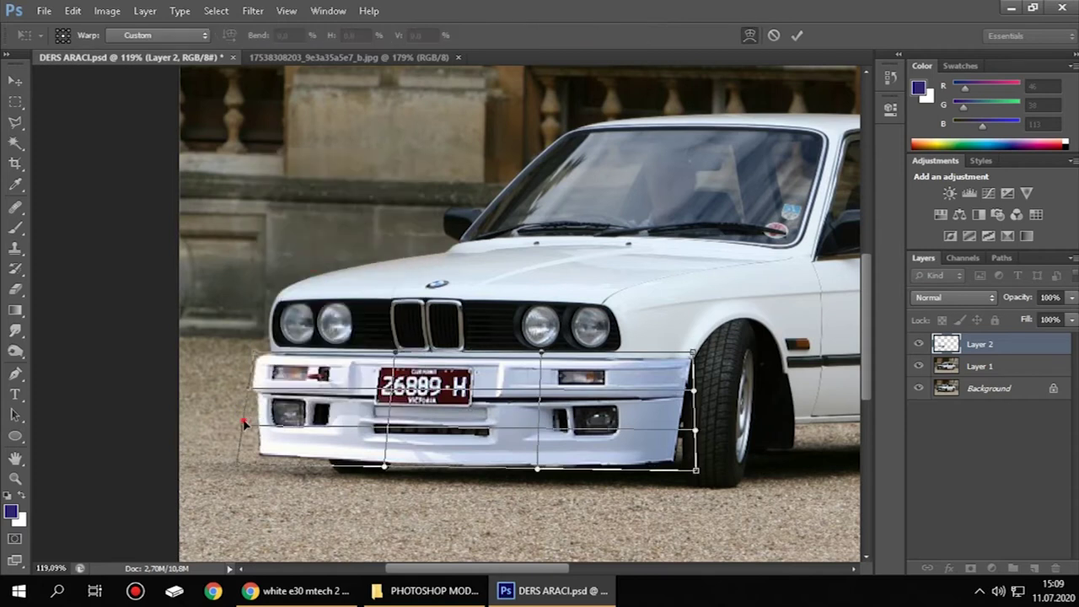
{"action": "left_click_drag", "start_coordinate": [244, 424], "coordinate": [258, 431]}
{"action": "left_click_drag", "start_coordinate": [258, 355], "coordinate": [278, 355]}
{"action": "left_click_drag", "start_coordinate": [691, 354], "coordinate": [689, 355]}
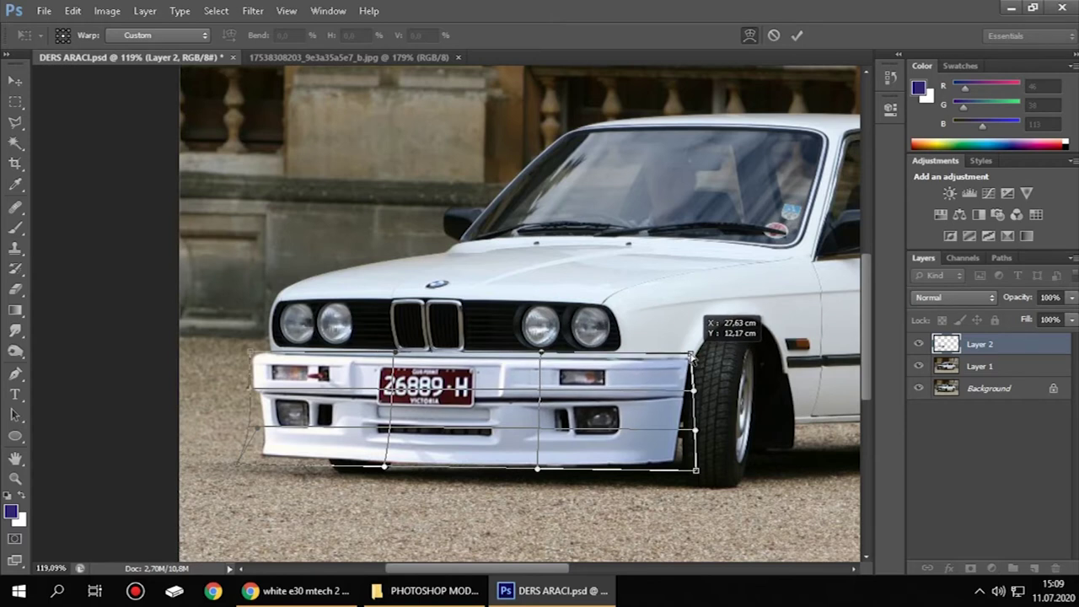
{"action": "left_click_drag", "start_coordinate": [540, 388], "coordinate": [539, 390]}
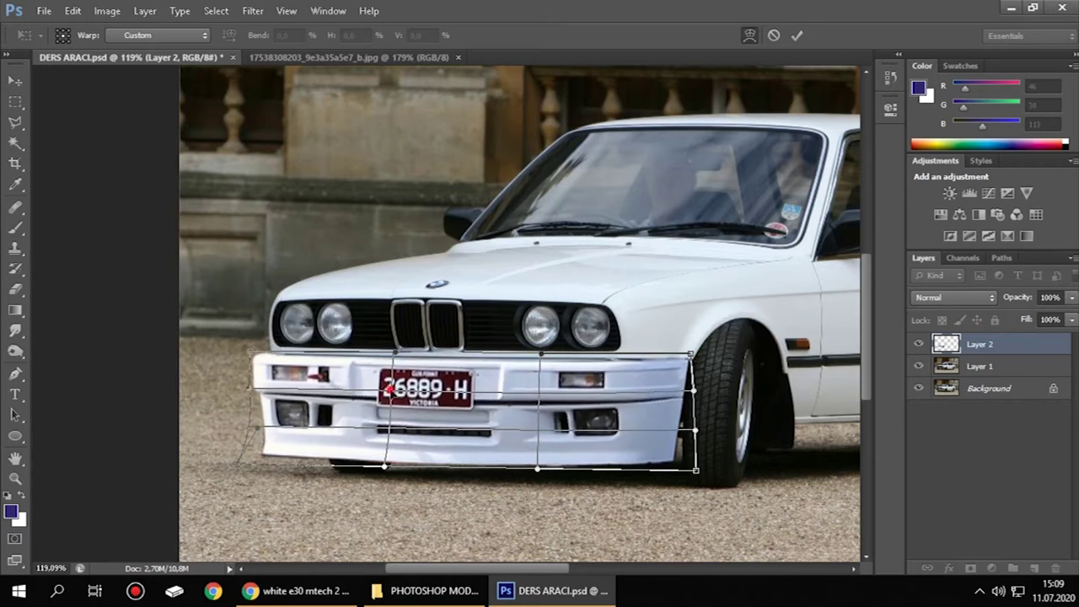
{"action": "left_click_drag", "start_coordinate": [386, 390], "coordinate": [392, 387]}
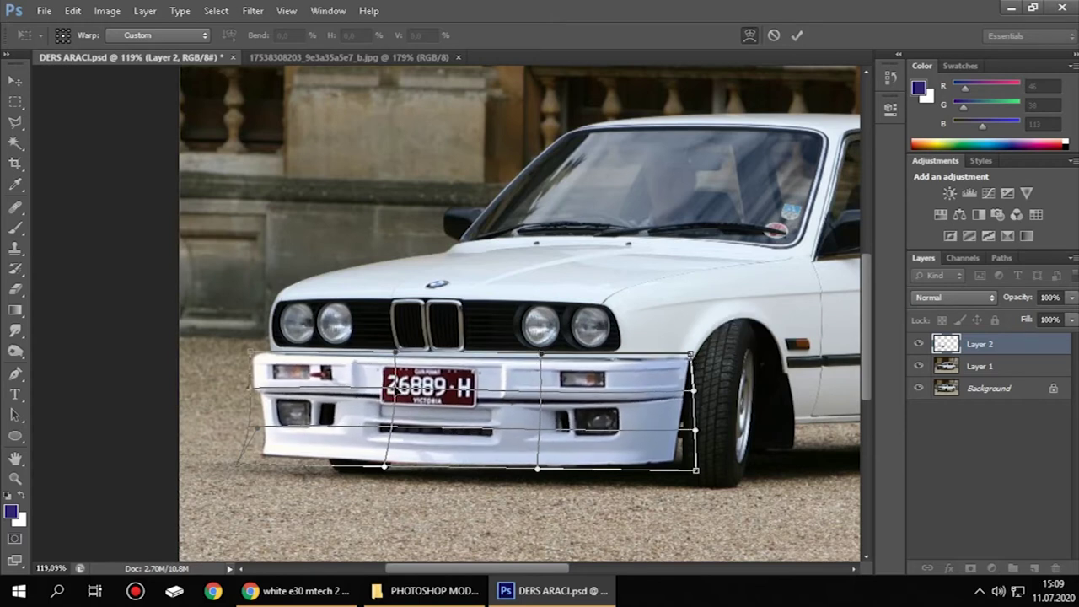
{"action": "left_click", "coordinate": [797, 35]}
- Warp the bumper's end down to meet the front wheel arch and commit
{"action": "scroll", "coordinate": [263, 436], "scroll_direction": "down", "scroll_amount": 5}
{"action": "scroll", "coordinate": [263, 436], "scroll_direction": "up", "scroll_amount": 5}
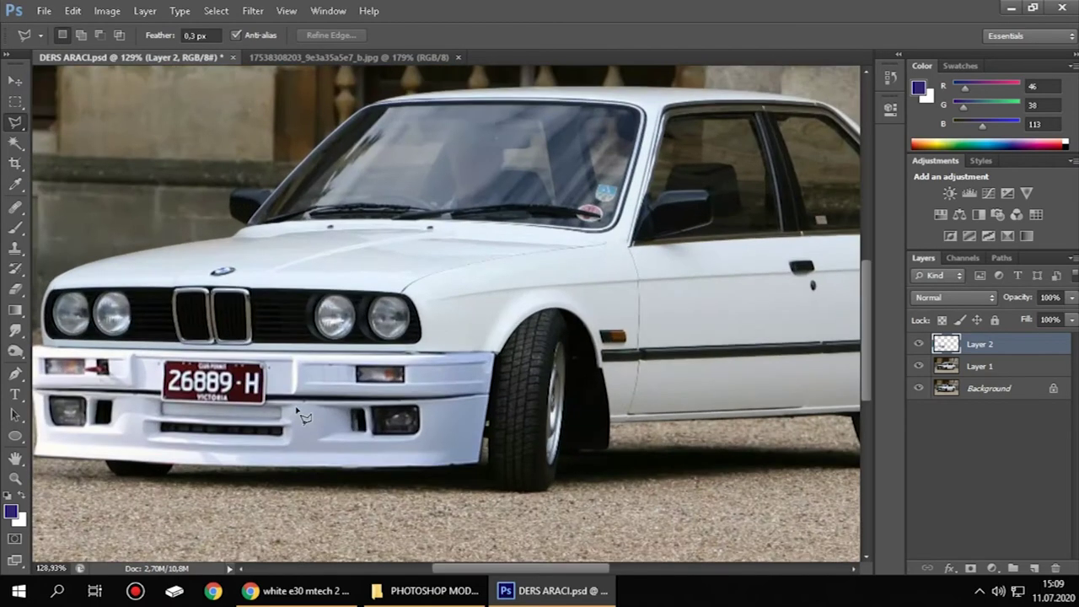
{"action": "right_click", "coordinate": [568, 374]}
{"action": "left_click", "coordinate": [638, 311]}
{"action": "right_click", "coordinate": [508, 386]}
{"action": "left_click", "coordinate": [593, 243]}
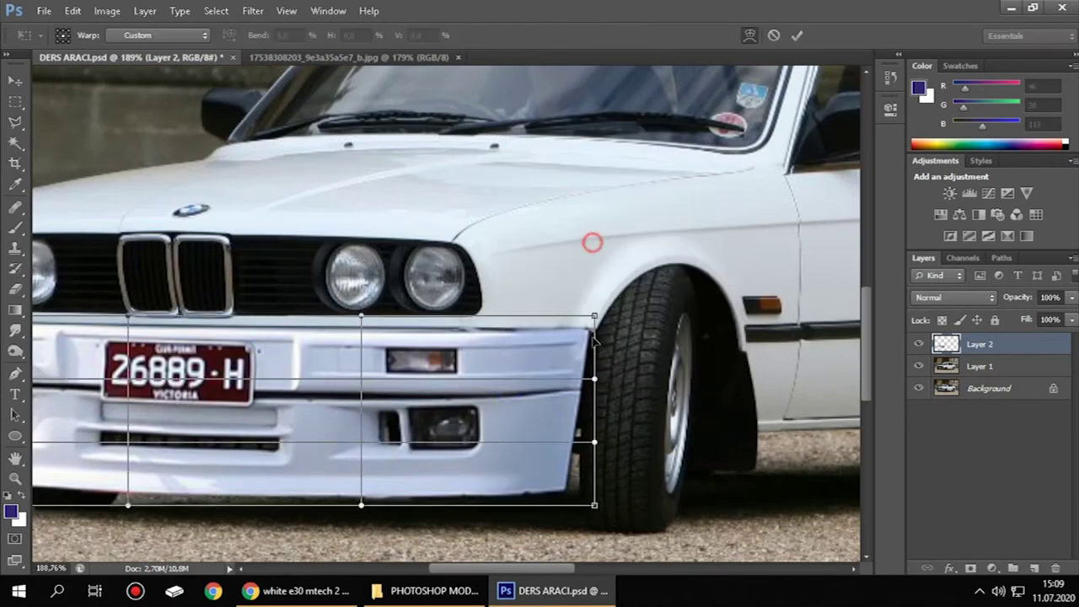
{"action": "left_click_drag", "start_coordinate": [597, 317], "coordinate": [600, 320]}
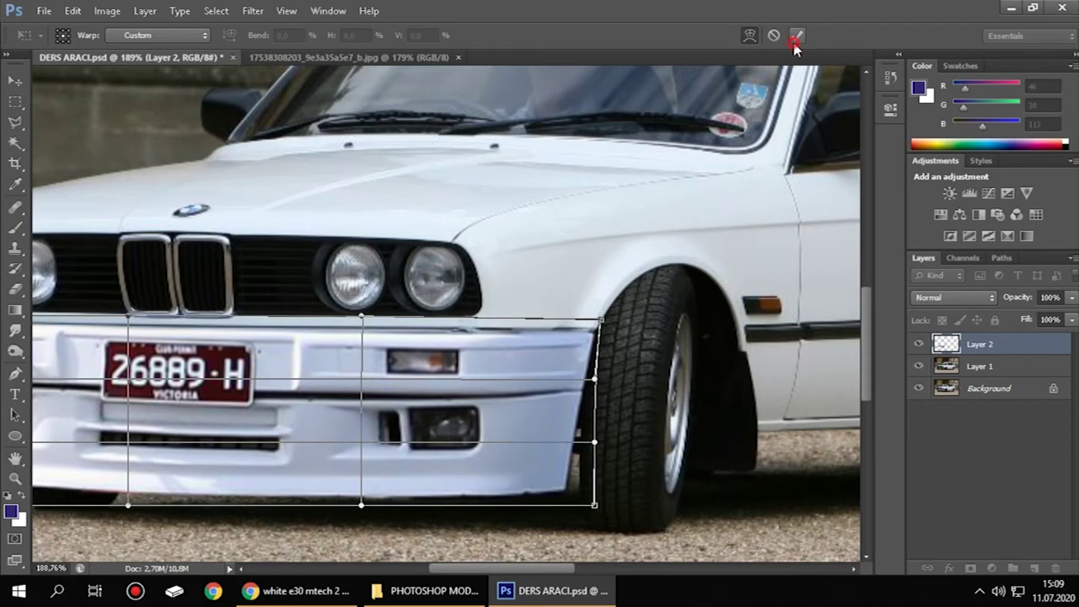
{"action": "left_click", "coordinate": [797, 35]}
{"action": "scroll", "coordinate": [337, 422], "scroll_direction": "down", "scroll_amount": 3}
{"action": "scroll", "coordinate": [337, 421], "scroll_direction": "down", "scroll_amount": 2}
{"action": "scroll", "coordinate": [392, 472], "scroll_direction": "up", "scroll_amount": 3}
{"action": "scroll", "coordinate": [392, 473], "scroll_direction": "down", "scroll_amount": 1}
{"action": "scroll", "coordinate": [392, 472], "scroll_direction": "down", "scroll_amount": 1}
{"action": "scroll", "coordinate": [354, 438], "scroll_direction": "down", "scroll_amount": 1}
{"action": "scroll", "coordinate": [324, 413], "scroll_direction": "down", "scroll_amount": 1}
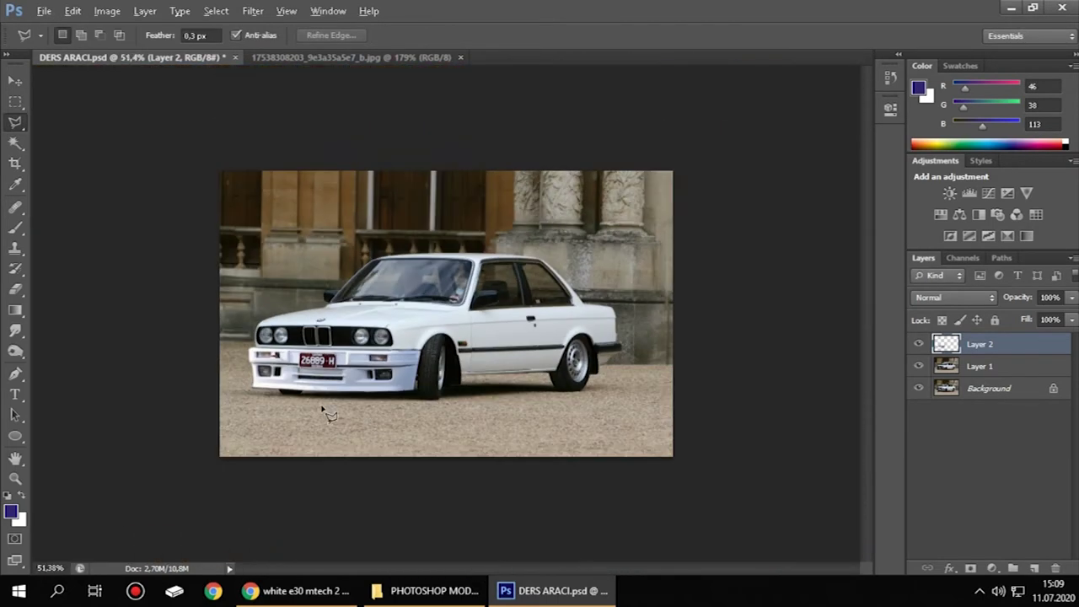
- Return to the touring-car reference photo and clear the previous selection
{"action": "key", "text": "super"}
{"action": "left_click", "coordinate": [453, 59]}
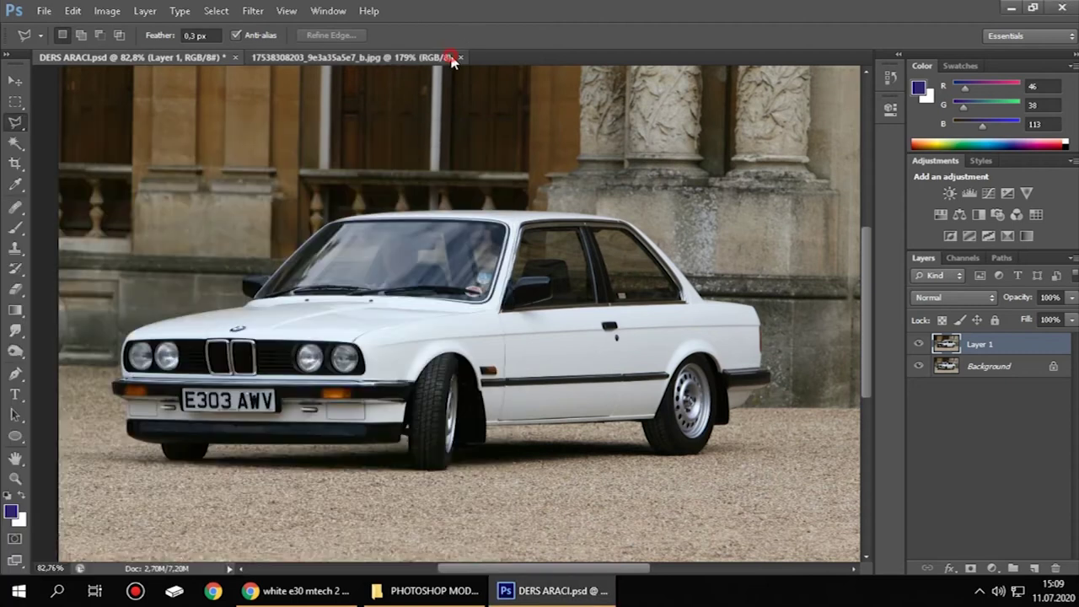
{"action": "right_click", "coordinate": [359, 239]}
{"action": "left_click", "coordinate": [380, 255]}
{"action": "scroll", "coordinate": [656, 371], "scroll_direction": "down", "scroll_amount": 2}
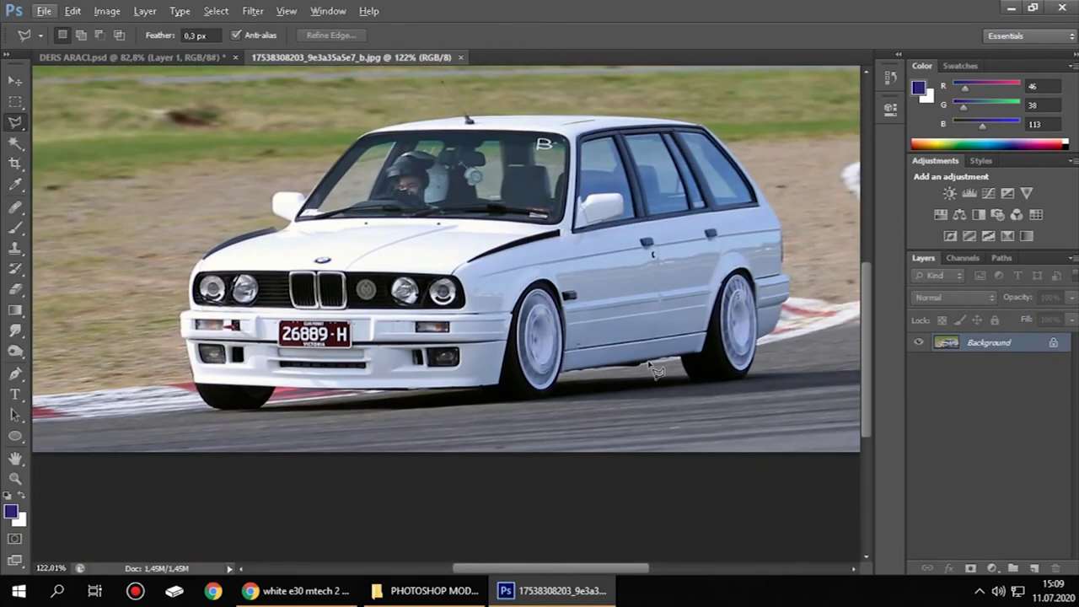
{"action": "scroll", "coordinate": [656, 371], "scroll_direction": "up", "scroll_amount": 2}
{"action": "scroll", "coordinate": [548, 363], "scroll_direction": "up", "scroll_amount": 2}
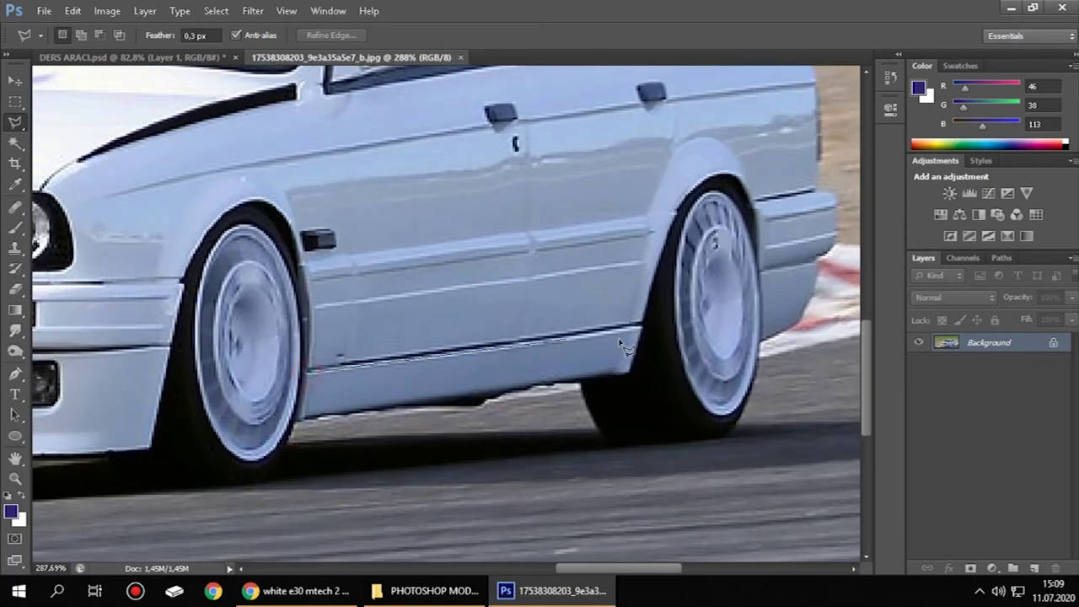
- Trace the side skirt, copy it, and paste it into DERS ARACI.psd
{"action": "left_click", "coordinate": [307, 370]}
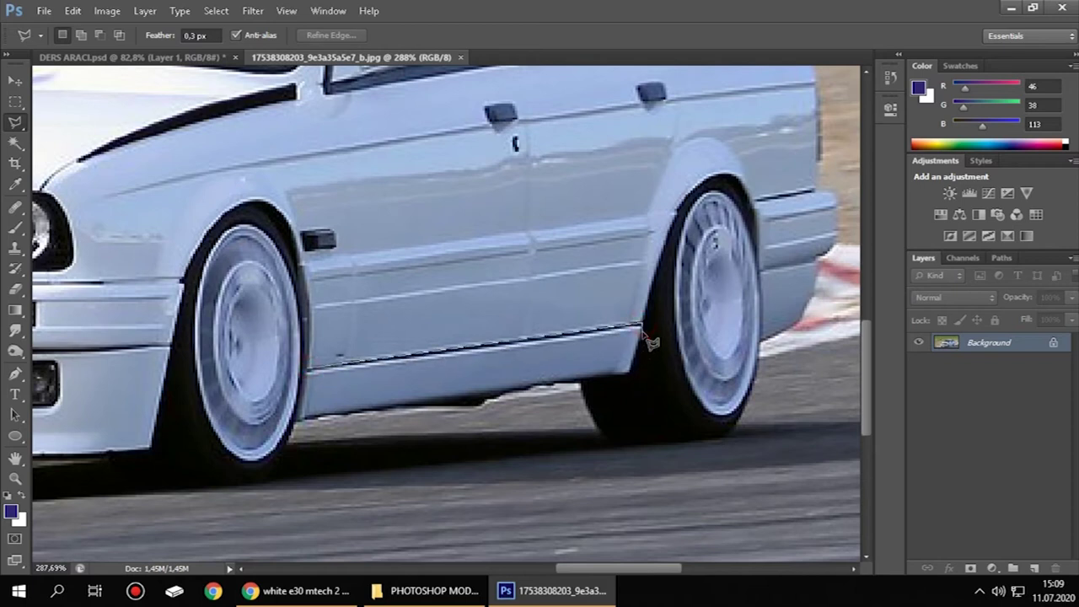
{"action": "left_click", "coordinate": [631, 381]}
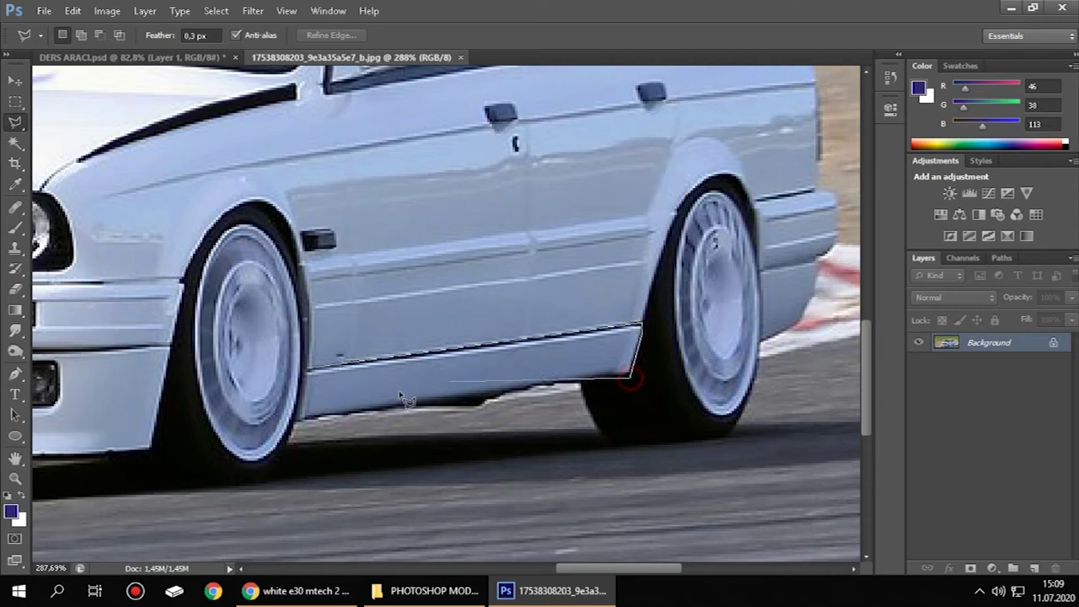
{"action": "left_click", "coordinate": [308, 372]}
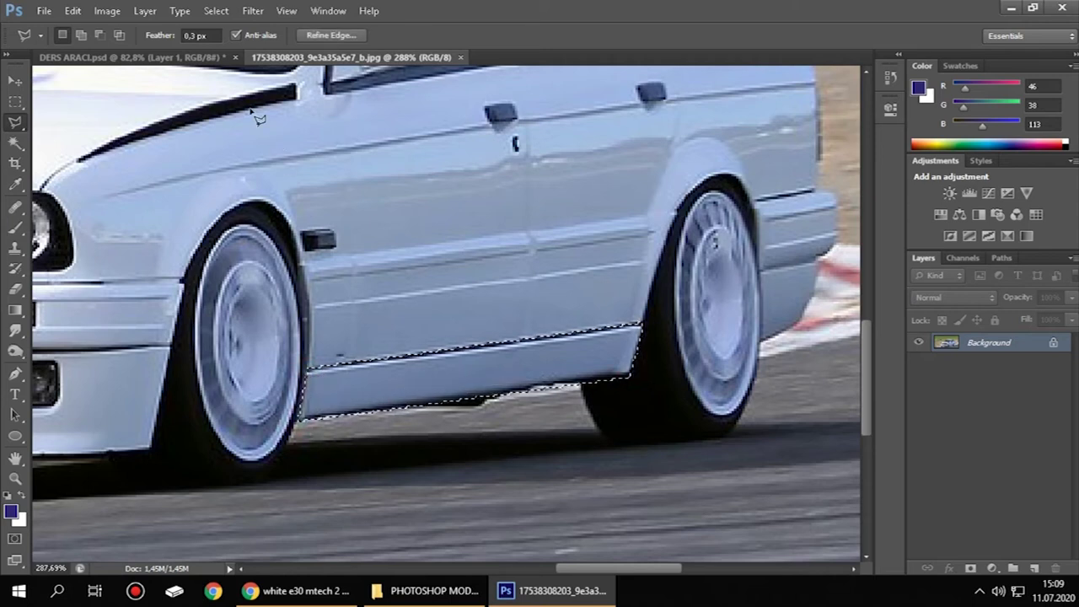
{"action": "key", "text": "ctrl+c"}
{"action": "left_click", "coordinate": [218, 59]}
{"action": "key", "text": "ctrl+v"}
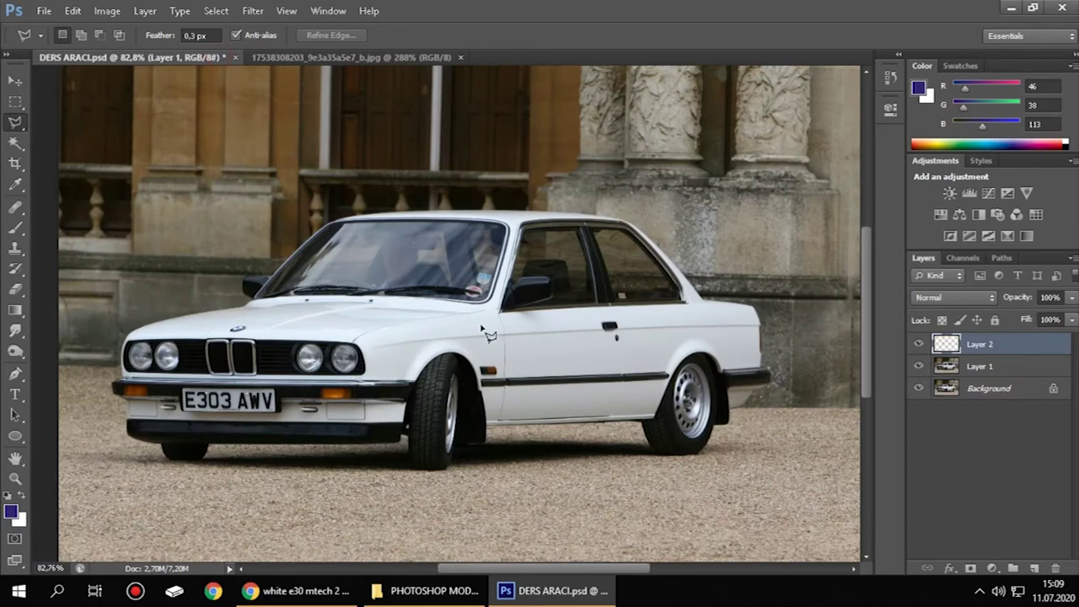
- Widen the pasted side skirt to about 174% and move it onto the coupe's sill
{"action": "right_click", "coordinate": [484, 328]}
{"action": "left_click", "coordinate": [530, 464]}
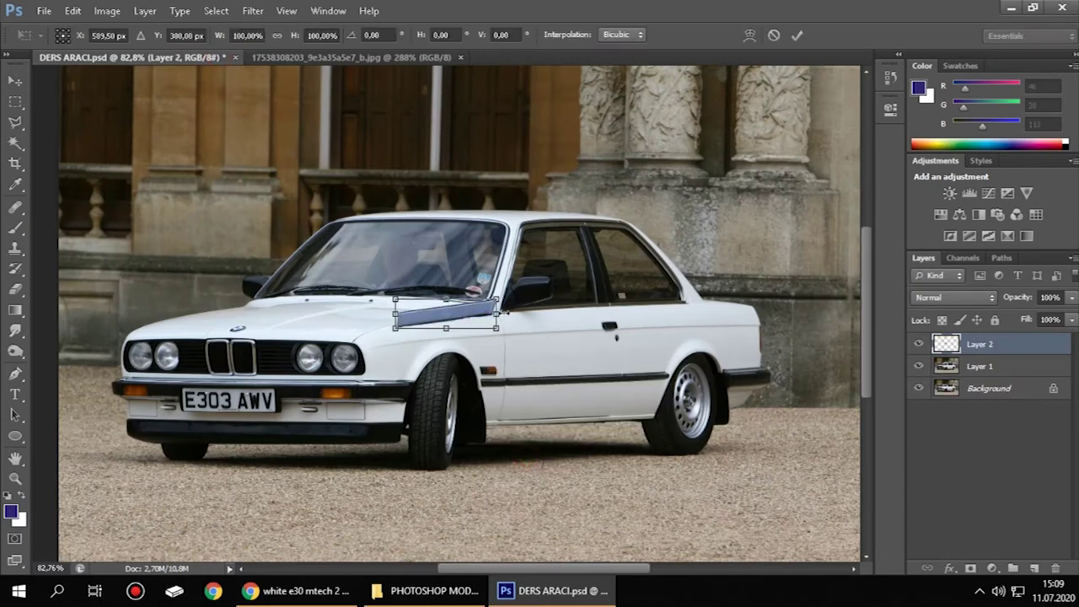
{"action": "left_click_drag", "start_coordinate": [497, 312], "coordinate": [573, 312]}
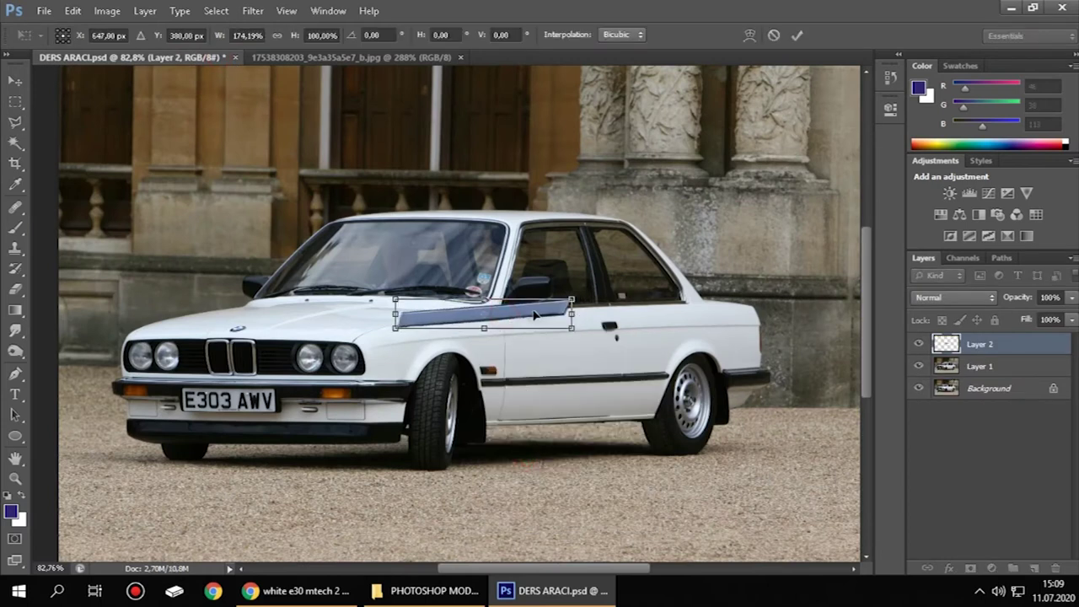
{"action": "mouse_move", "coordinate": [534, 313]}
{"action": "left_mouse_down"}
{"action": "mouse_move", "coordinate": [638, 434]}
{"action": "mouse_move", "coordinate": [590, 428]}
{"action": "left_mouse_up"}
{"action": "scroll", "coordinate": [668, 427], "scroll_direction": "up", "scroll_amount": 3}
{"action": "scroll", "coordinate": [669, 427], "scroll_direction": "up", "scroll_amount": 3}
- Tilt the side skirt with Perspective to match the sill's slope, and scale it taller
{"action": "right_click", "coordinate": [387, 418]}
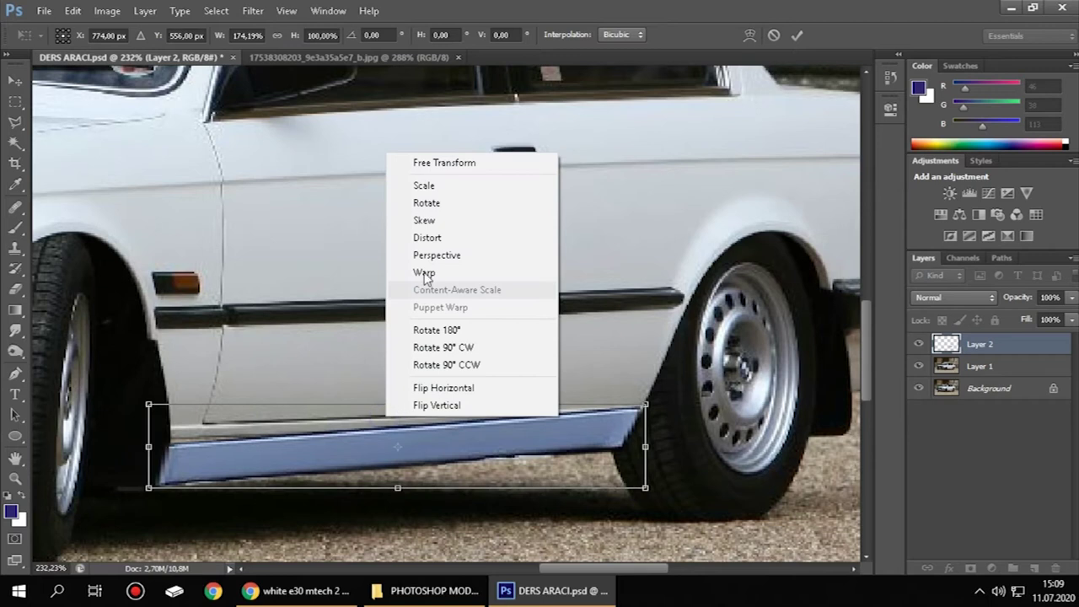
{"action": "left_click", "coordinate": [437, 241]}
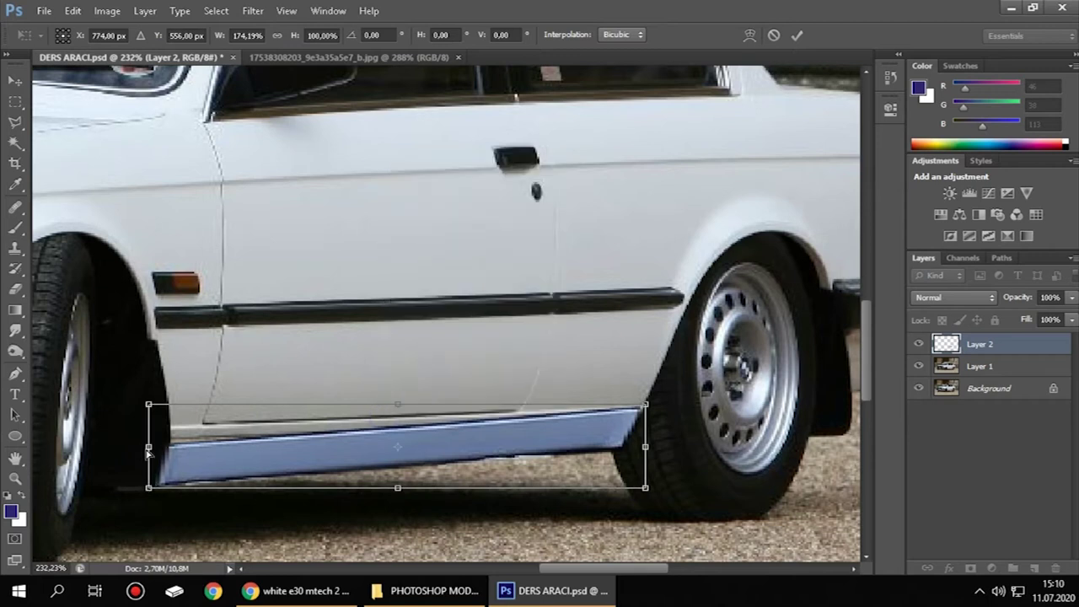
{"action": "right_click", "coordinate": [181, 414]}
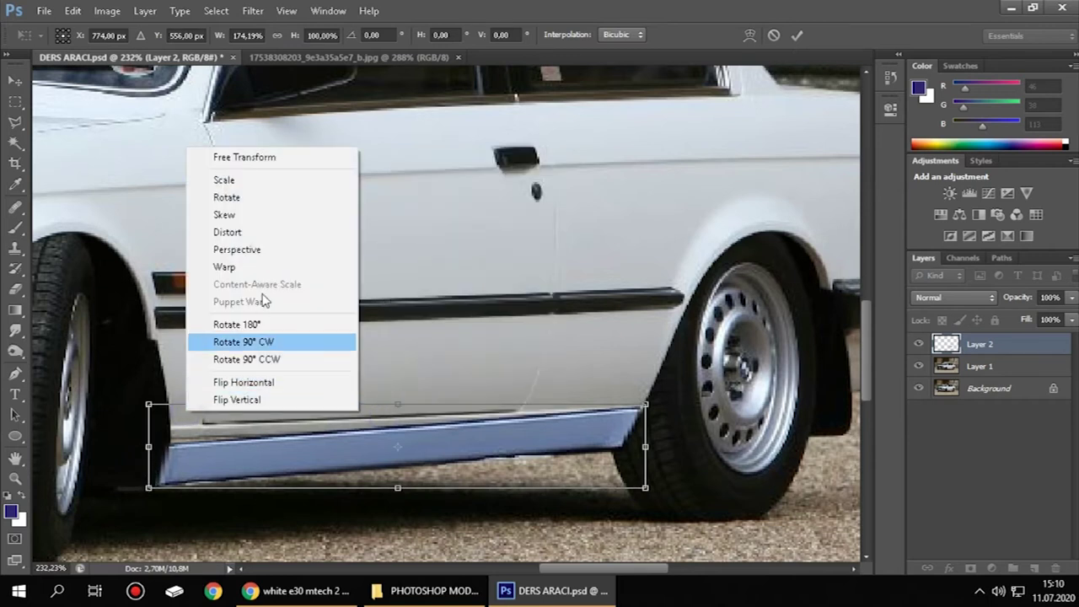
{"action": "left_click", "coordinate": [264, 241]}
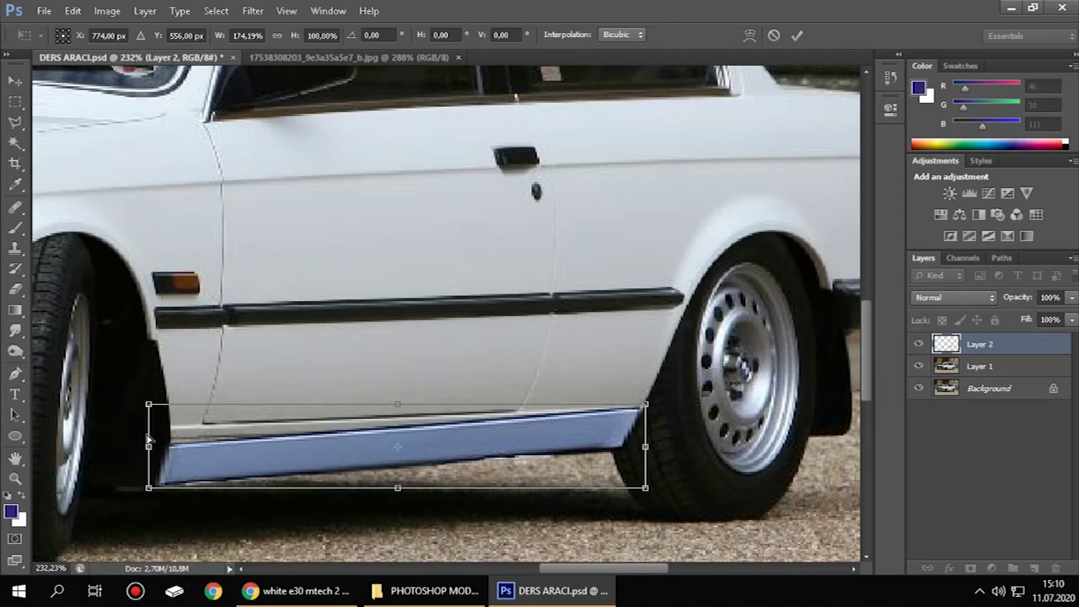
{"action": "left_click_drag", "start_coordinate": [147, 434], "coordinate": [155, 388]}
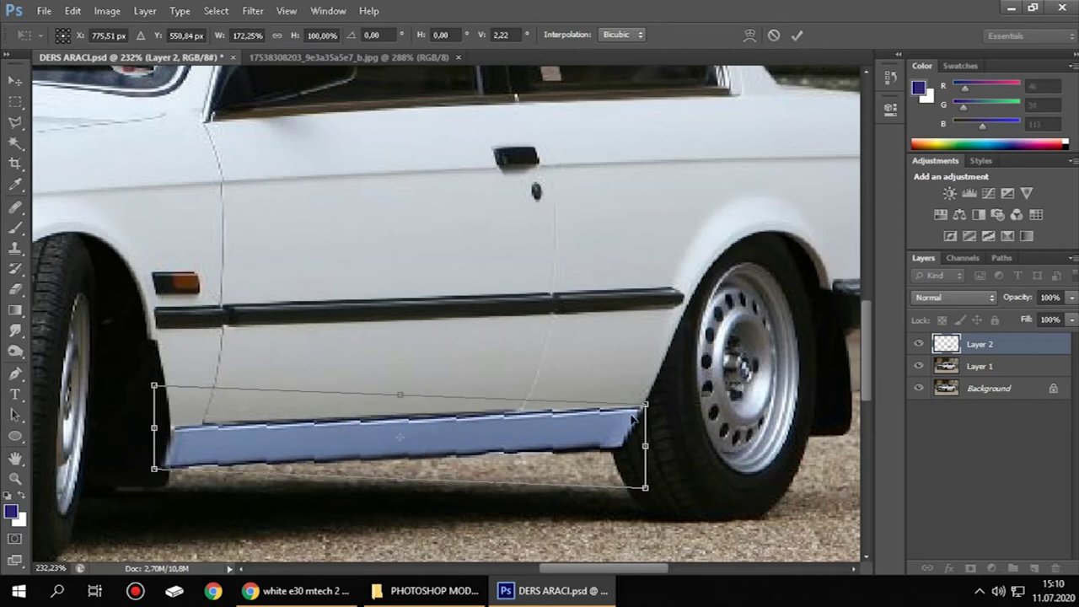
{"action": "left_click_drag", "start_coordinate": [645, 426], "coordinate": [628, 421]}
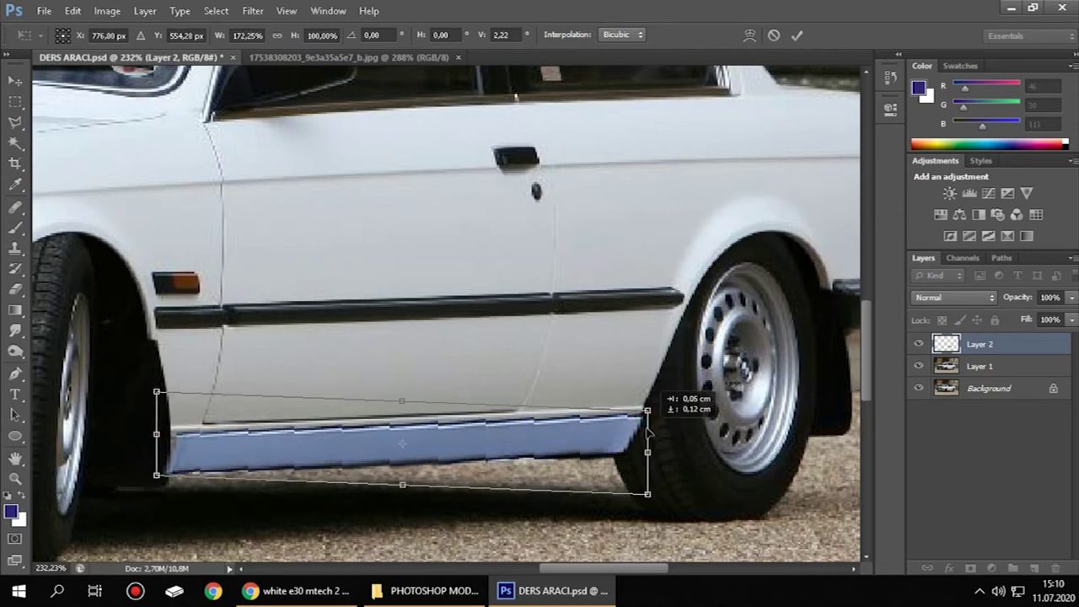
{"action": "right_click", "coordinate": [628, 421]}
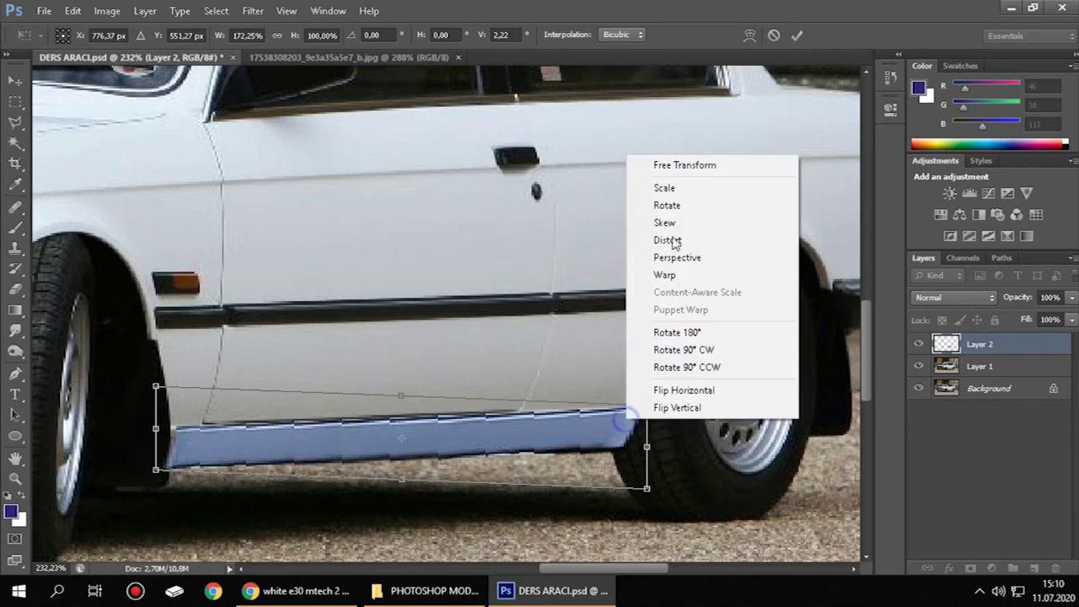
{"action": "left_click", "coordinate": [672, 166]}
{"action": "left_click_drag", "start_coordinate": [402, 482], "coordinate": [402, 499]}
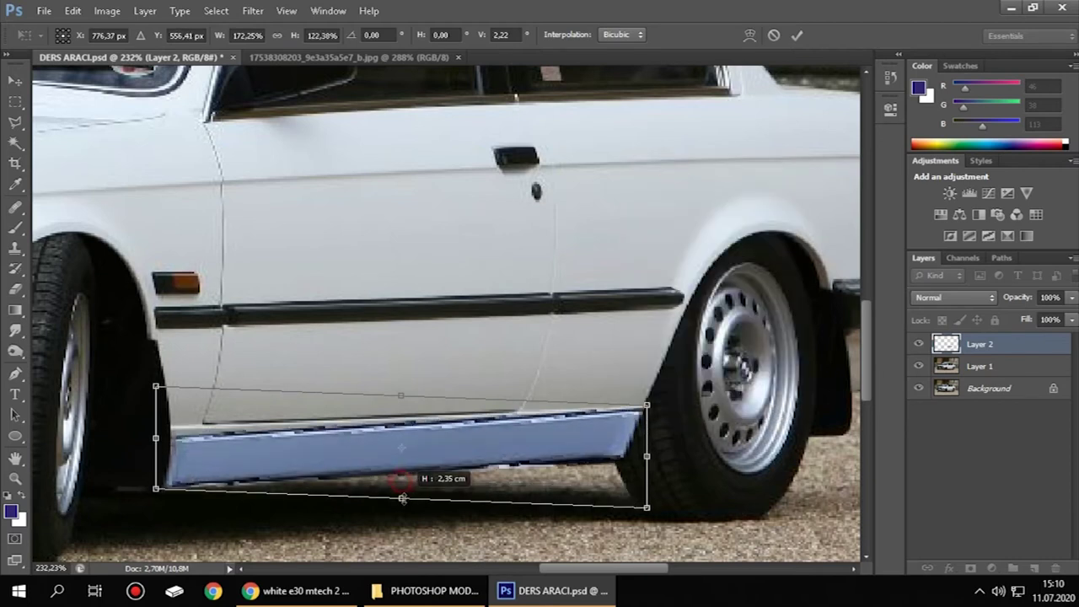
- Refine the skirt's slant and front end, committing at about 174.75% × 122.38%
{"action": "right_click", "coordinate": [471, 404]}
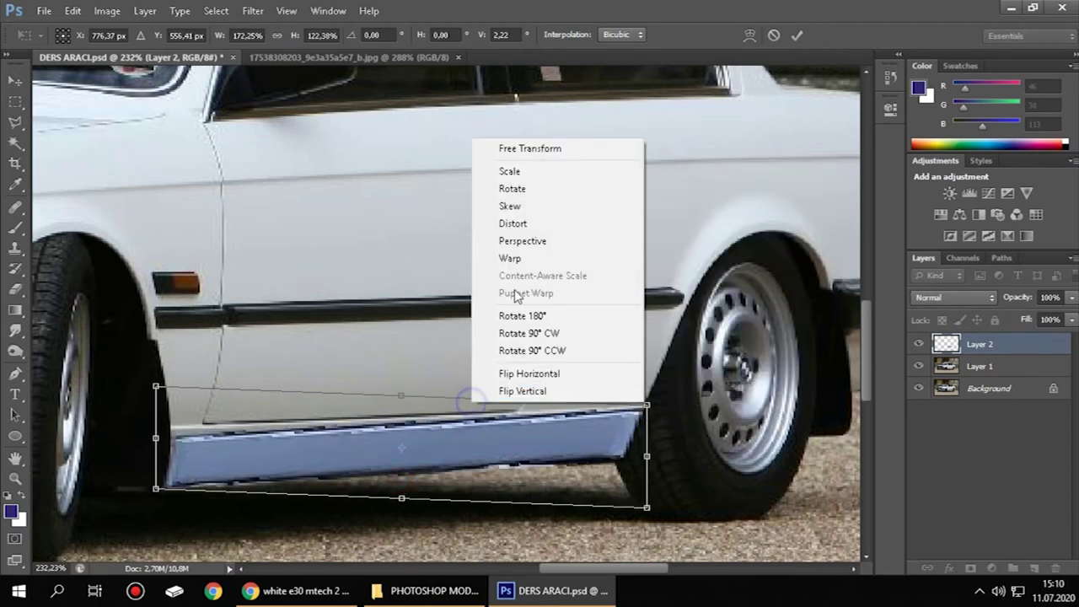
{"action": "left_click", "coordinate": [519, 234]}
{"action": "left_click_drag", "start_coordinate": [150, 420], "coordinate": [157, 381]}
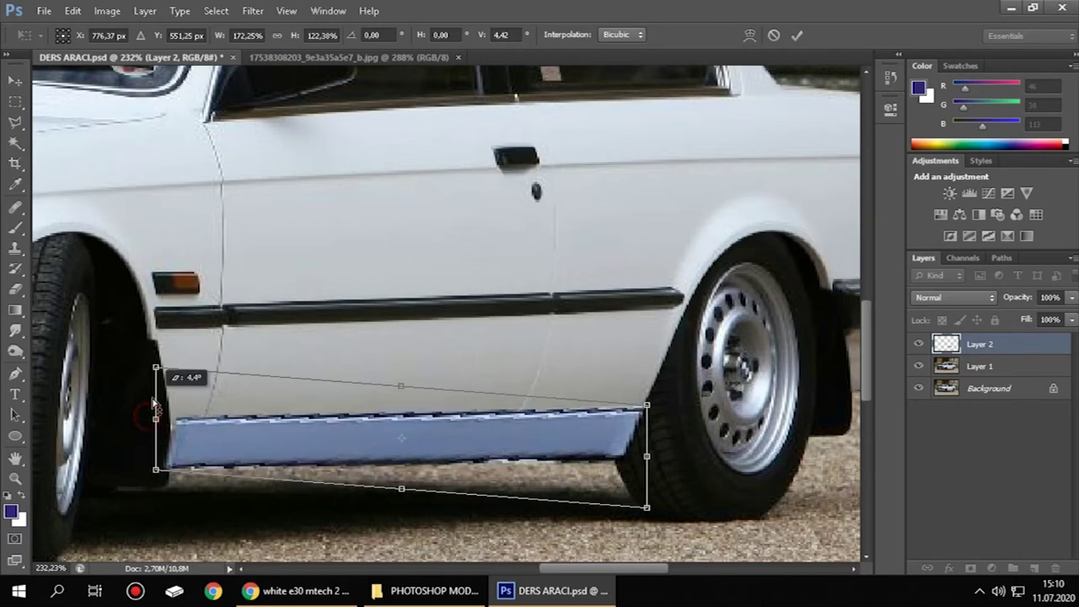
{"action": "left_click_drag", "start_coordinate": [656, 437], "coordinate": [660, 426]}
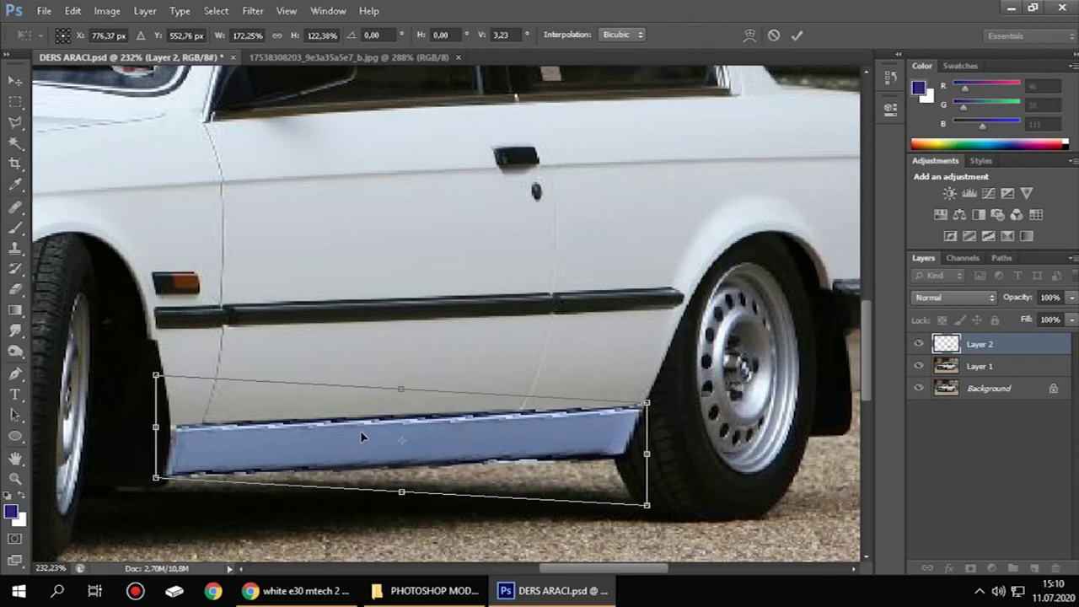
{"action": "right_click", "coordinate": [210, 440]}
{"action": "left_click", "coordinate": [251, 182]}
{"action": "left_click_drag", "start_coordinate": [153, 427], "coordinate": [149, 427]}
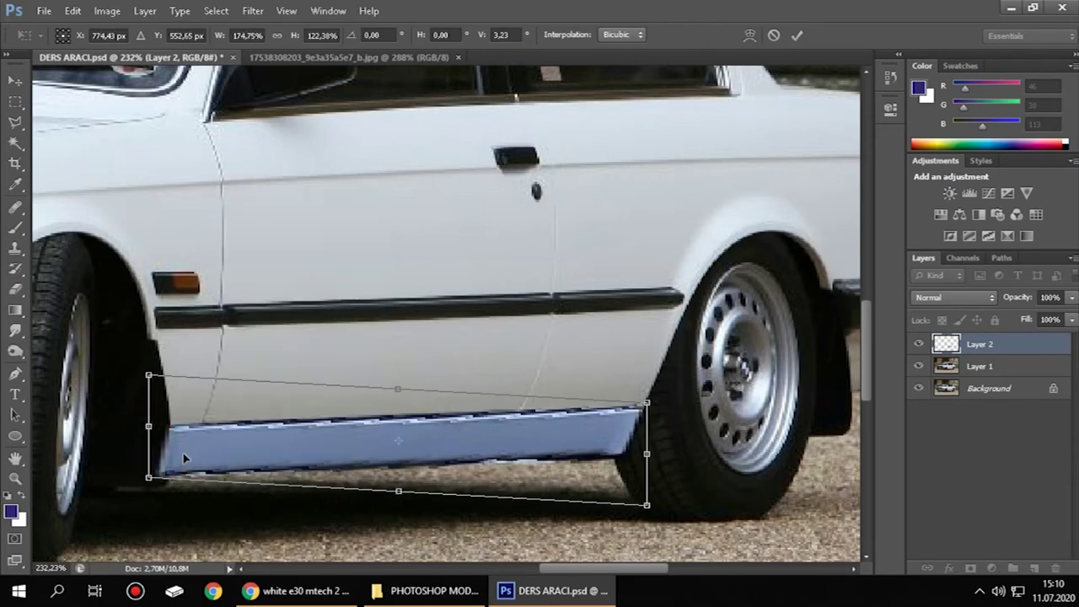
{"action": "left_click", "coordinate": [800, 35]}
- Desaturate the Layer 2 side skirt to strip its blue cast, leaving it white
{"action": "scroll", "coordinate": [624, 272], "scroll_direction": "down", "scroll_amount": 3}
{"action": "scroll", "coordinate": [641, 321], "scroll_direction": "down", "scroll_amount": 1}
{"action": "scroll", "coordinate": [666, 371], "scroll_direction": "down", "scroll_amount": 1}
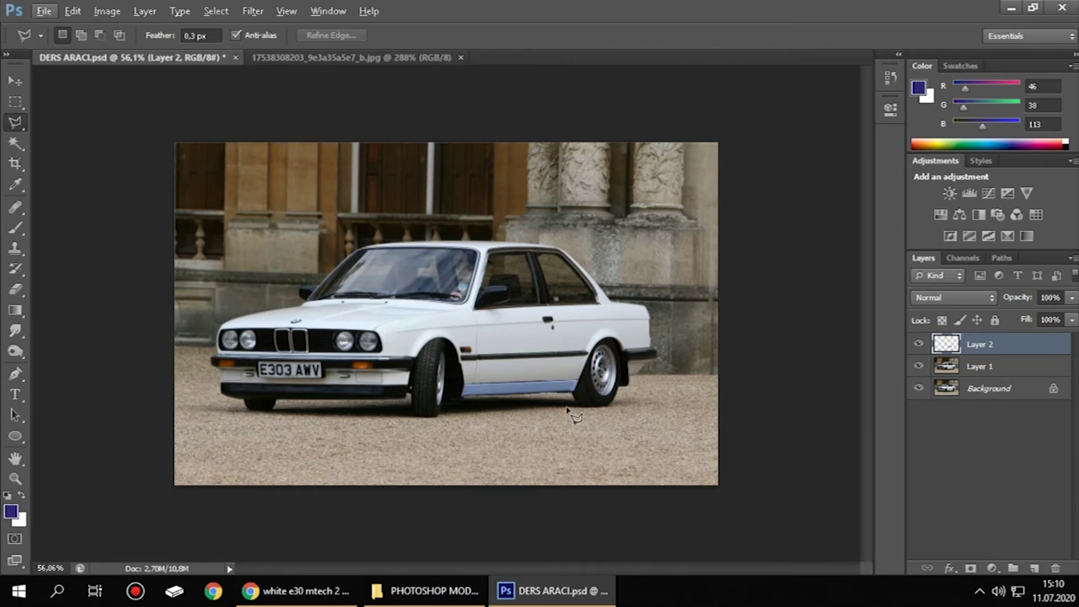
{"action": "scroll", "coordinate": [540, 413], "scroll_direction": "up", "scroll_amount": 1}
{"action": "scroll", "coordinate": [574, 388], "scroll_direction": "up", "scroll_amount": 2}
{"action": "scroll", "coordinate": [588, 363], "scroll_direction": "up", "scroll_amount": 1}
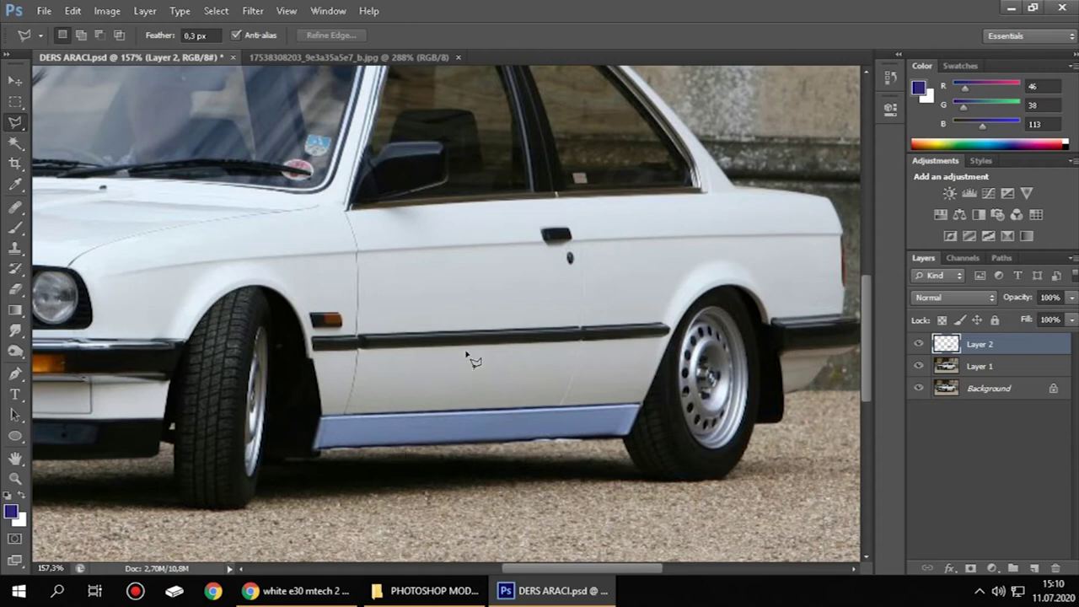
{"action": "left_click", "coordinate": [105, 11]}
{"action": "mouse_move", "coordinate": [131, 51]}
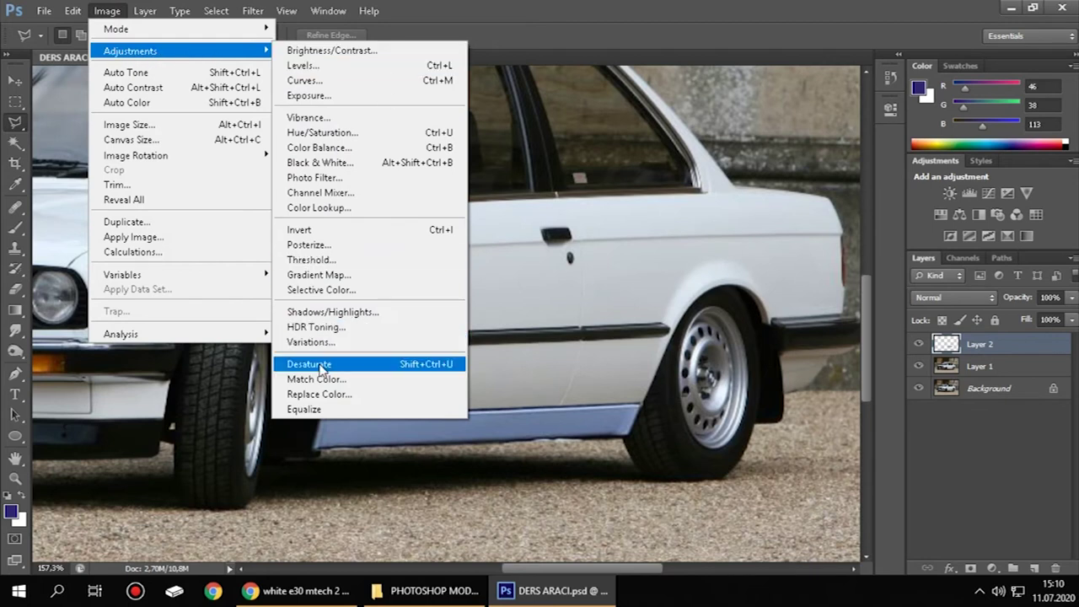
{"action": "key", "text": "ctrl+z"}
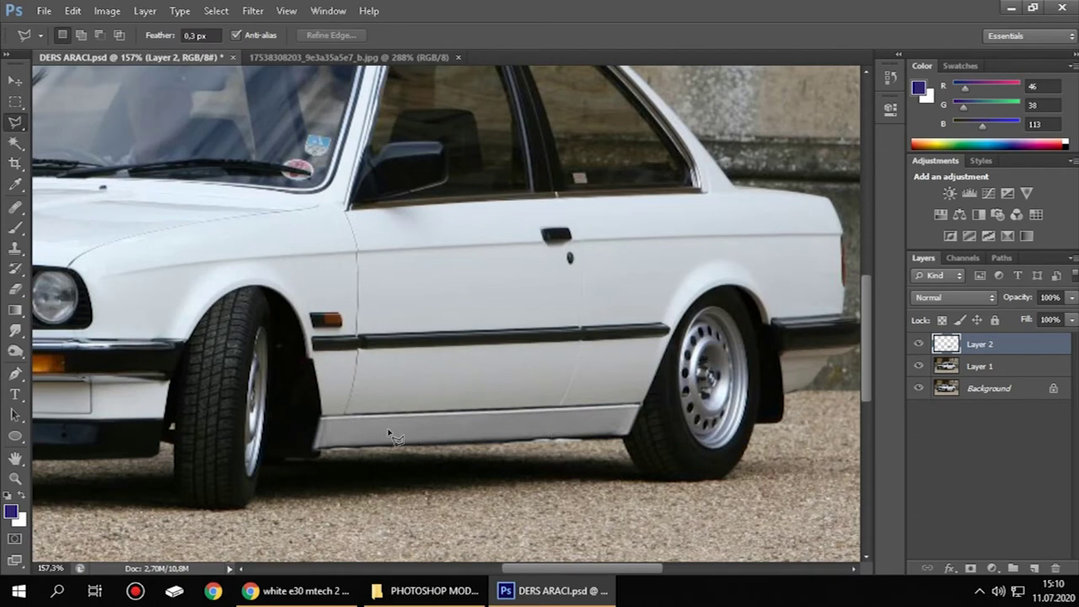
{"action": "scroll", "coordinate": [683, 425], "scroll_direction": "down", "scroll_amount": 4}
{"action": "scroll", "coordinate": [683, 430], "scroll_direction": "down", "scroll_amount": 1}
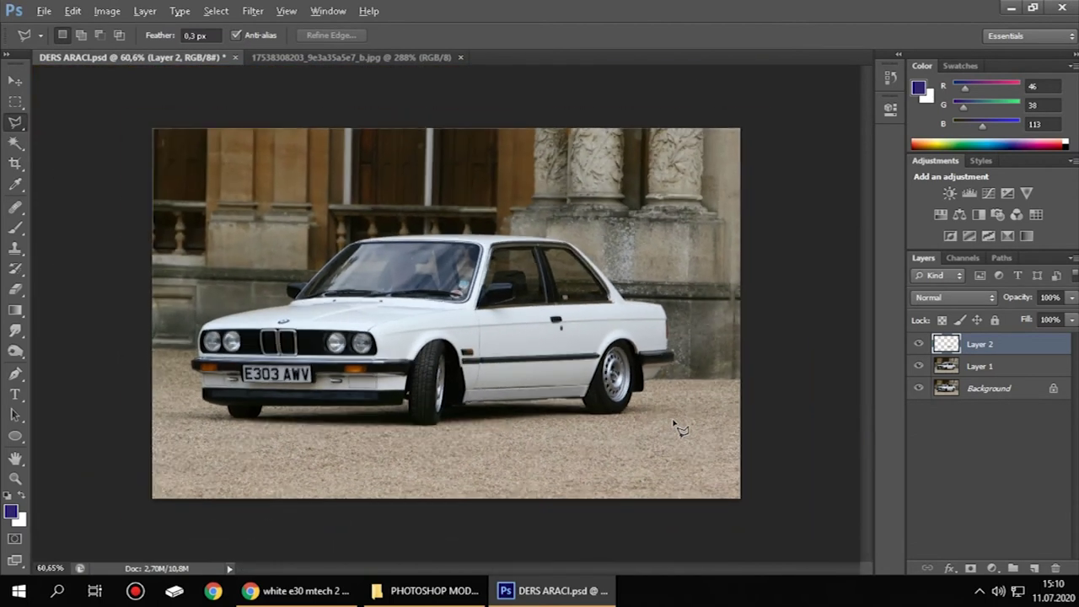
{"action": "scroll", "coordinate": [683, 430], "scroll_direction": "up", "scroll_amount": 3}
{"action": "scroll", "coordinate": [700, 430], "scroll_direction": "up", "scroll_amount": 2}
{"action": "scroll", "coordinate": [700, 430], "scroll_direction": "up", "scroll_amount": 1}
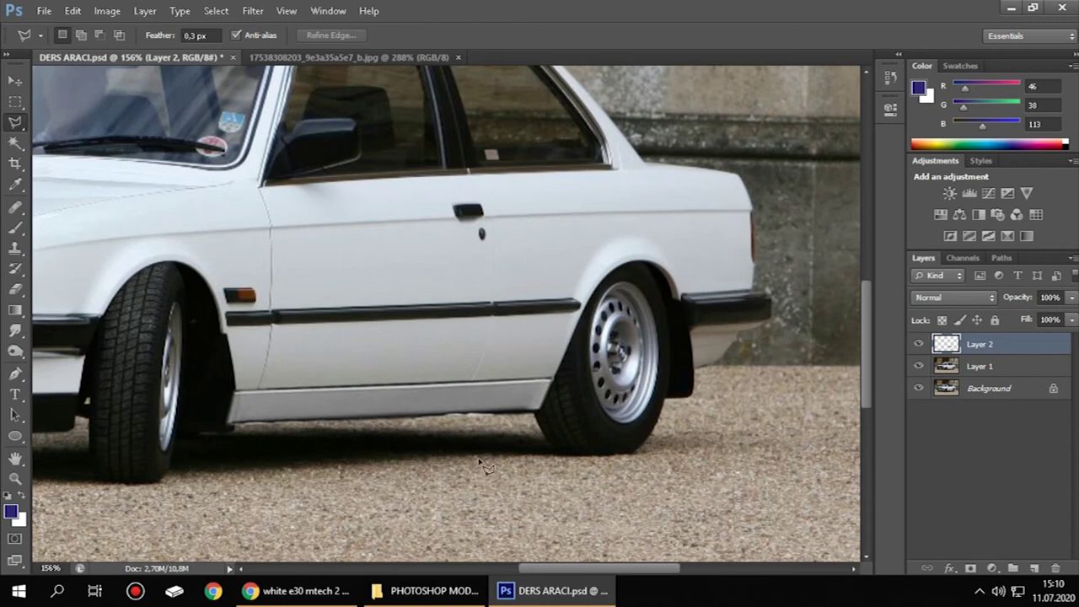
{"action": "left_click_drag", "start_coordinate": [532, 570], "coordinate": [522, 571]}
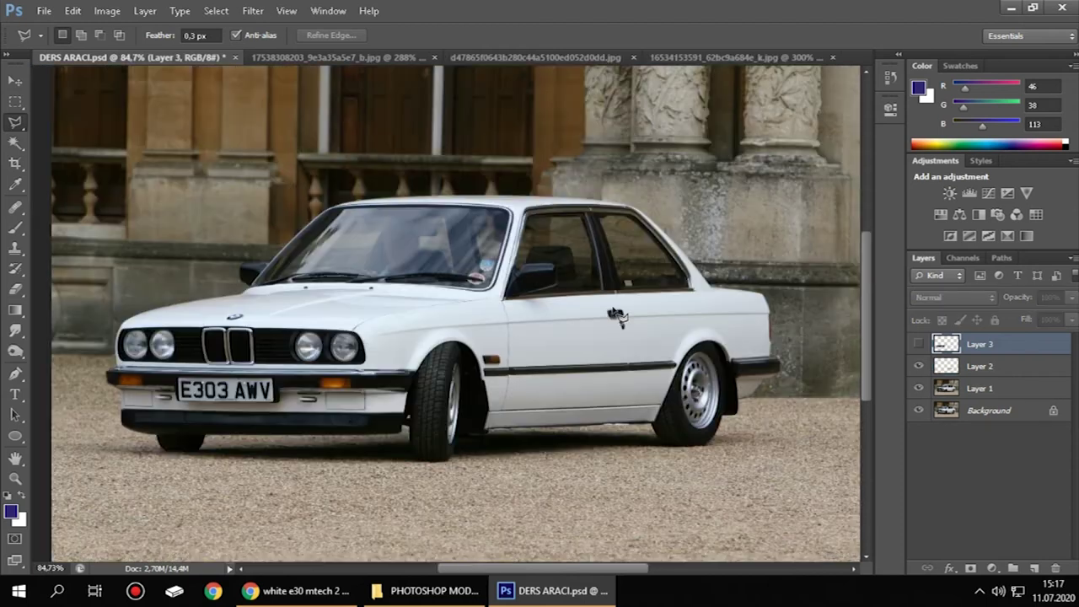
{"action": "left_click", "coordinate": [979, 591]}
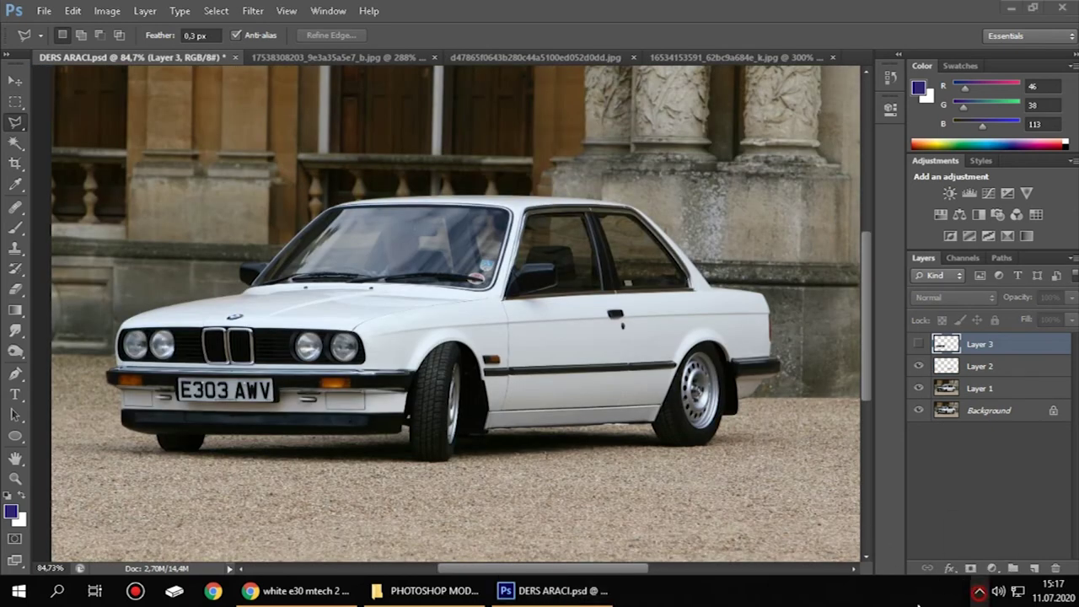
{"action": "left_click", "coordinate": [734, 57]}
{"action": "scroll", "coordinate": [513, 245], "scroll_direction": "down", "scroll_amount": 3}
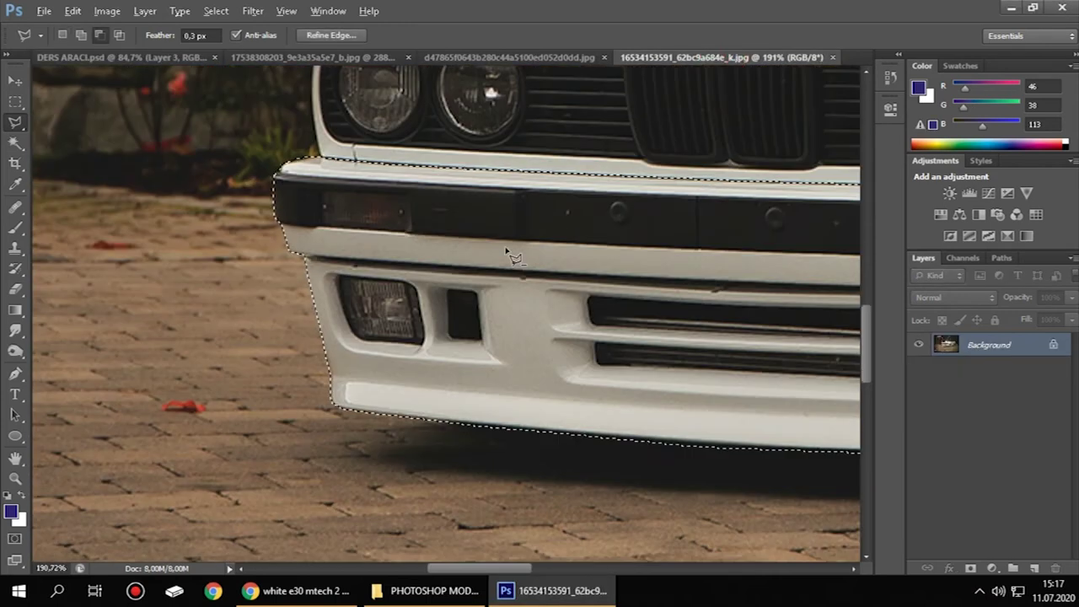
{"action": "scroll", "coordinate": [514, 248], "scroll_direction": "down", "scroll_amount": 3}
{"action": "scroll", "coordinate": [517, 252], "scroll_direction": "down", "scroll_amount": 3}
{"action": "scroll", "coordinate": [527, 266], "scroll_direction": "up", "scroll_amount": 2}
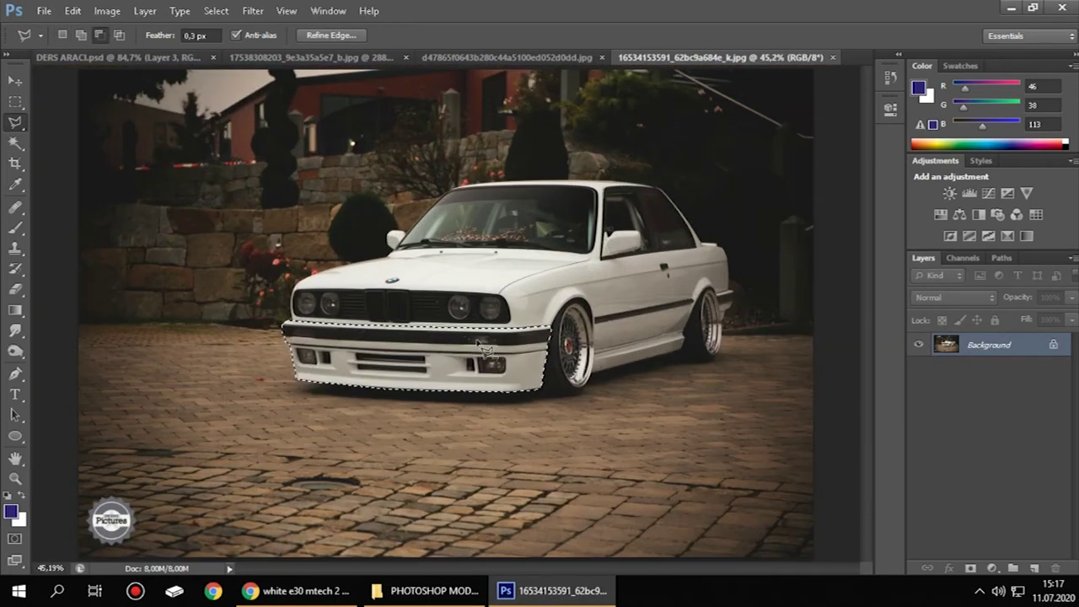
{"action": "scroll", "coordinate": [549, 299], "scroll_direction": "up", "scroll_amount": 2}
{"action": "scroll", "coordinate": [567, 329], "scroll_direction": "up", "scroll_amount": 2}
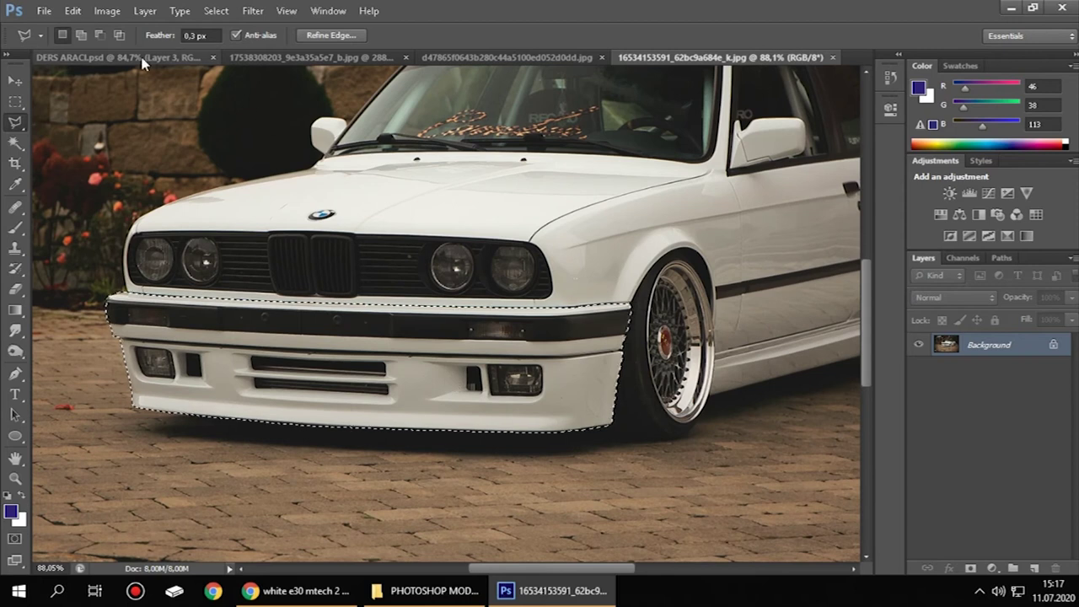
{"action": "left_click", "coordinate": [139, 58]}
{"action": "scroll", "coordinate": [438, 329], "scroll_direction": "down", "scroll_amount": 1}
{"action": "scroll", "coordinate": [270, 414], "scroll_direction": "up", "scroll_amount": 3}
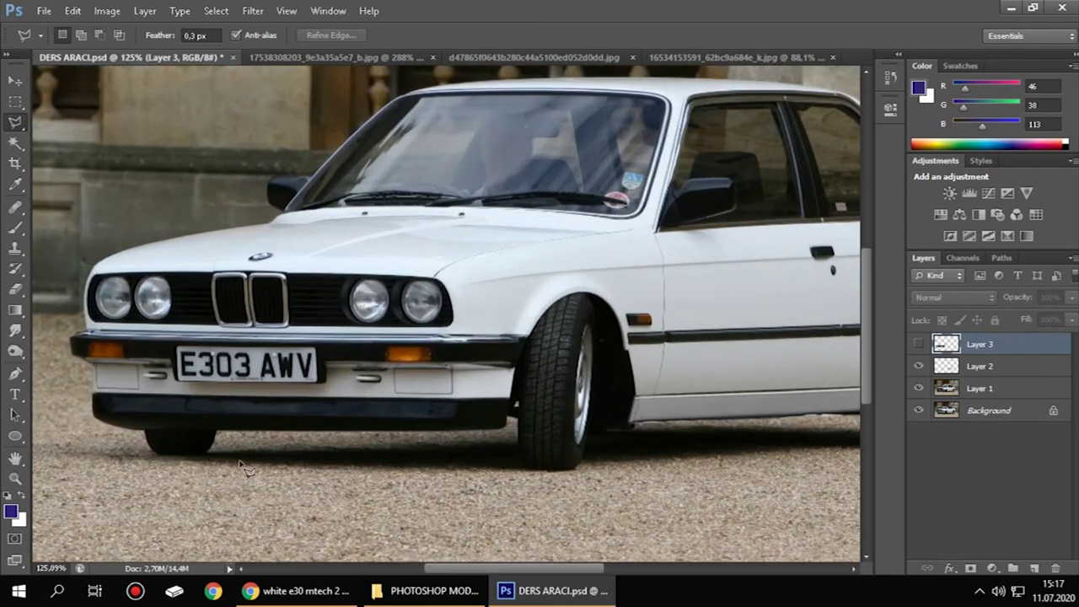
- Make Layer 3's front bumper visible and neutralise its beige tint to white
{"action": "left_click", "coordinate": [919, 345]}
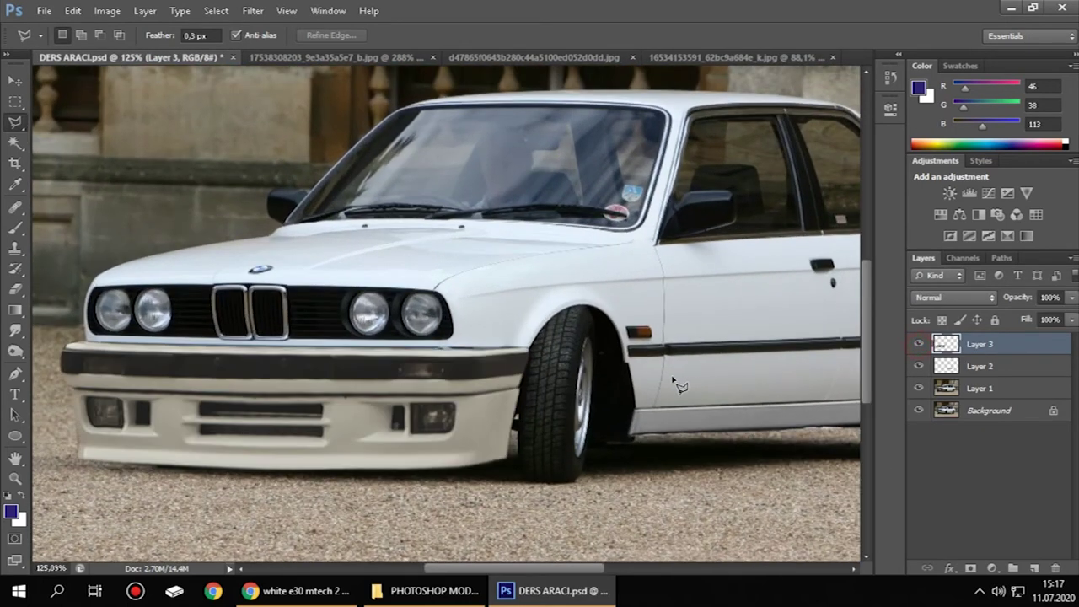
{"action": "scroll", "coordinate": [491, 411], "scroll_direction": "down", "scroll_amount": 1}
{"action": "scroll", "coordinate": [536, 438], "scroll_direction": "down", "scroll_amount": 1}
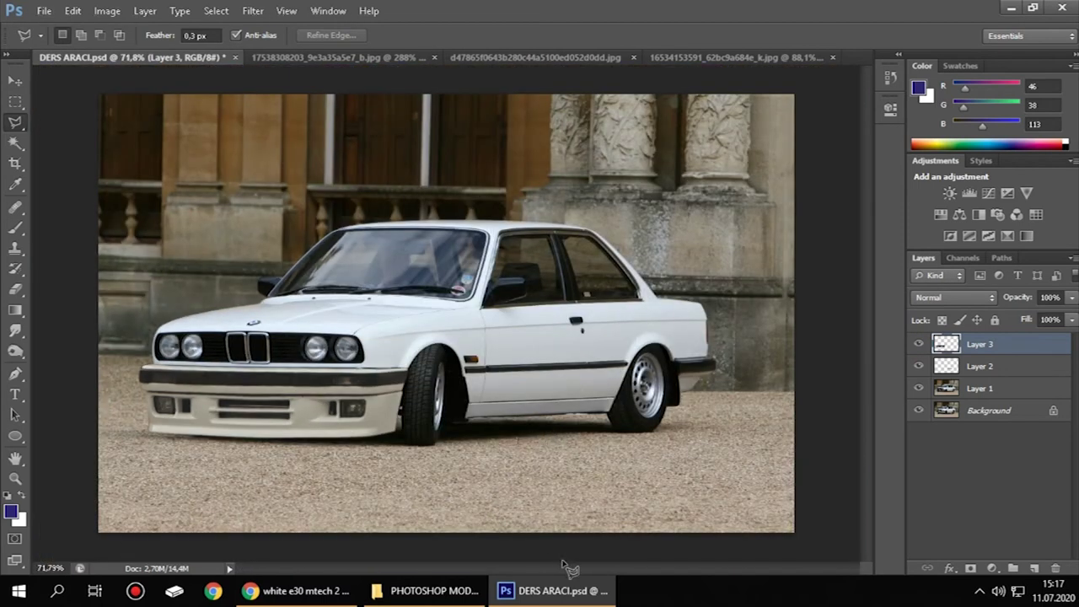
{"action": "scroll", "coordinate": [228, 417], "scroll_direction": "up", "scroll_amount": 2}
{"action": "left_click", "coordinate": [106, 11]}
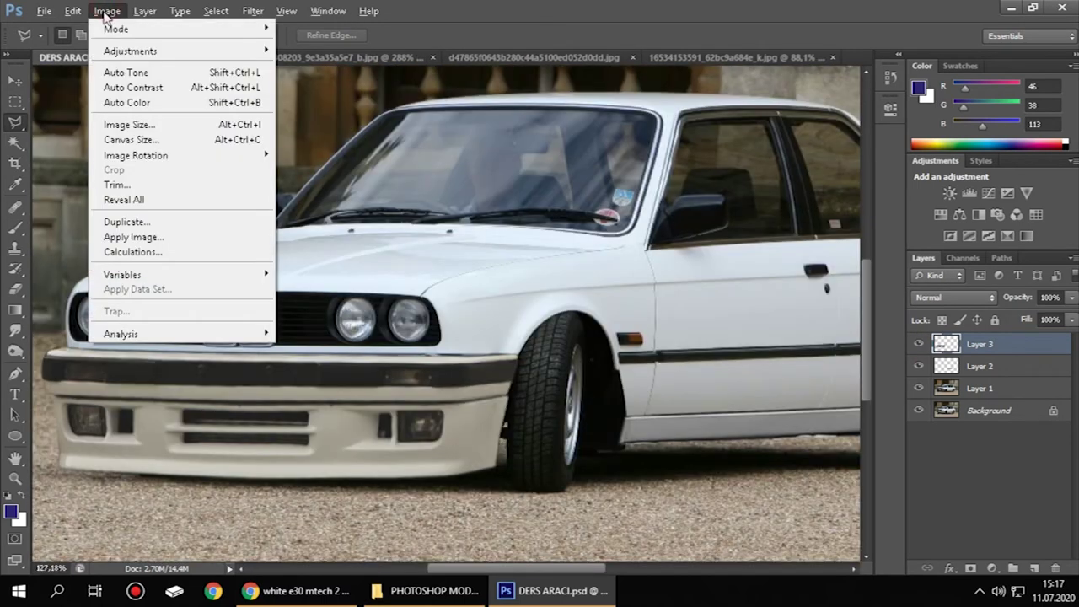
{"action": "mouse_move", "coordinate": [131, 50]}
{"action": "left_click", "coordinate": [333, 364]}
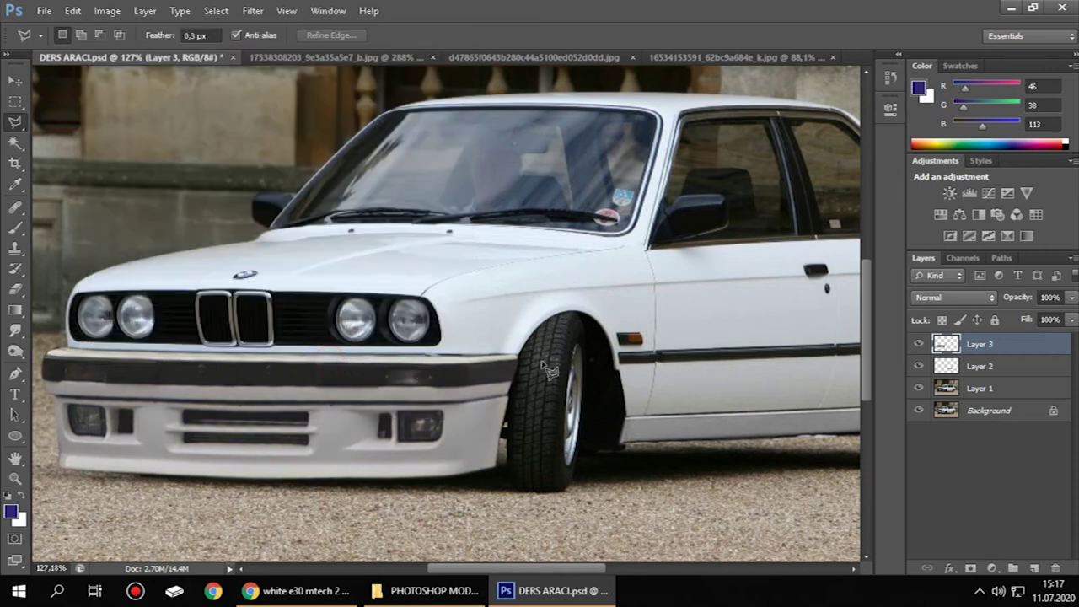
{"action": "scroll", "coordinate": [543, 369], "scroll_direction": "down", "scroll_amount": 2}
{"action": "scroll", "coordinate": [224, 397], "scroll_direction": "down", "scroll_amount": 2}
{"action": "scroll", "coordinate": [222, 405], "scroll_direction": "up", "scroll_amount": 2}
{"action": "scroll", "coordinate": [352, 450], "scroll_direction": "up", "scroll_amount": 1}
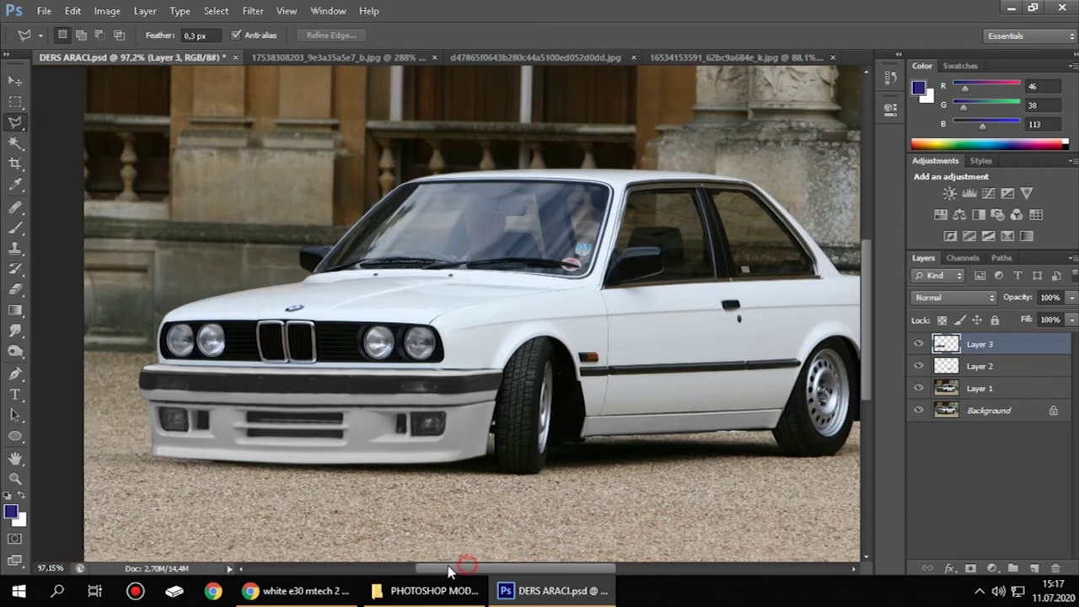
{"action": "left_click_drag", "start_coordinate": [472, 571], "coordinate": [421, 571]}
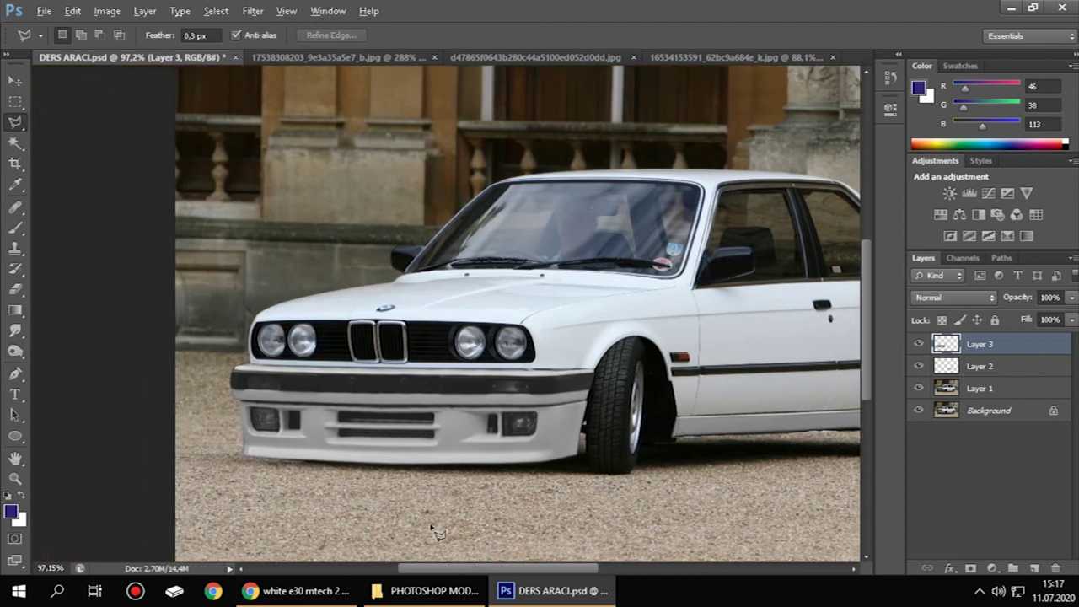
- Apply Auto Contrast and then Auto Color to the front bumper on Layer 3
{"action": "scroll", "coordinate": [439, 519], "scroll_direction": "up", "scroll_amount": 1}
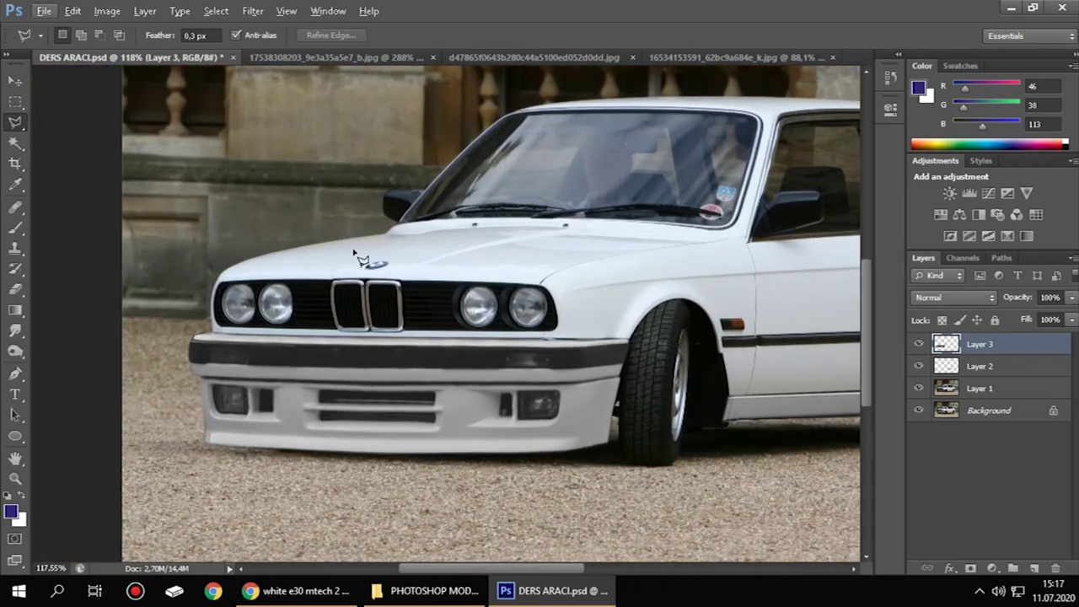
{"action": "left_click", "coordinate": [107, 10]}
{"action": "left_click", "coordinate": [139, 118]}
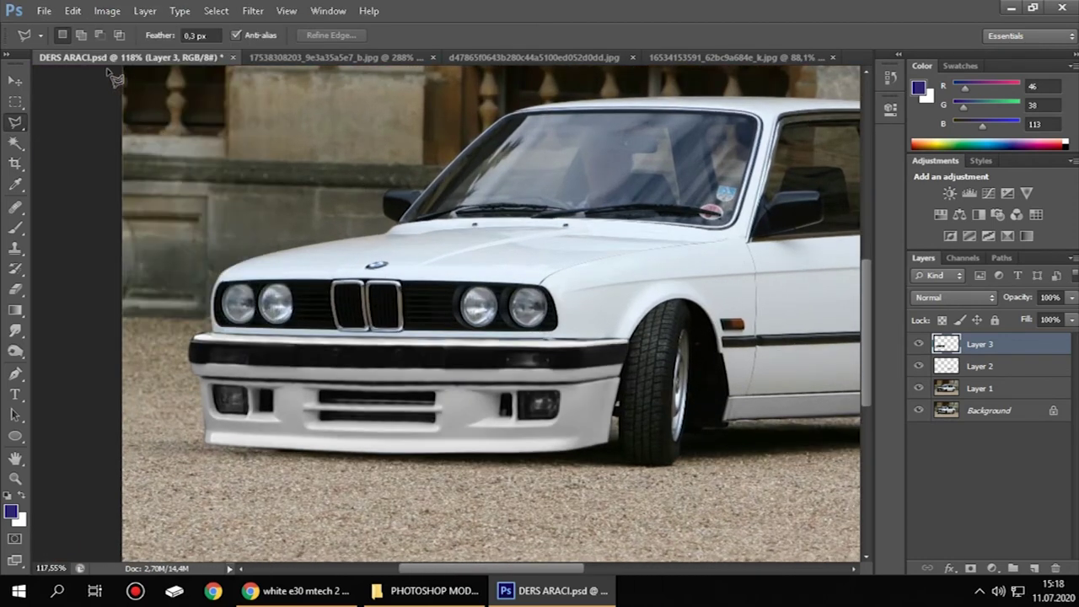
{"action": "left_click", "coordinate": [110, 10]}
{"action": "left_click", "coordinate": [168, 87]}
{"action": "left_click", "coordinate": [107, 10]}
{"action": "left_click", "coordinate": [140, 102]}
- Zoom in and out to check the whole car with the adjusted bumper
{"action": "scroll", "coordinate": [300, 264], "scroll_direction": "down", "scroll_amount": 3}
{"action": "scroll", "coordinate": [359, 426], "scroll_direction": "down", "scroll_amount": 2}
{"action": "scroll", "coordinate": [358, 426], "scroll_direction": "down", "scroll_amount": 1}
{"action": "scroll", "coordinate": [354, 421], "scroll_direction": "up", "scroll_amount": 1}
{"action": "scroll", "coordinate": [329, 447], "scroll_direction": "up", "scroll_amount": 2}
{"action": "scroll", "coordinate": [328, 455], "scroll_direction": "up", "scroll_amount": 2}
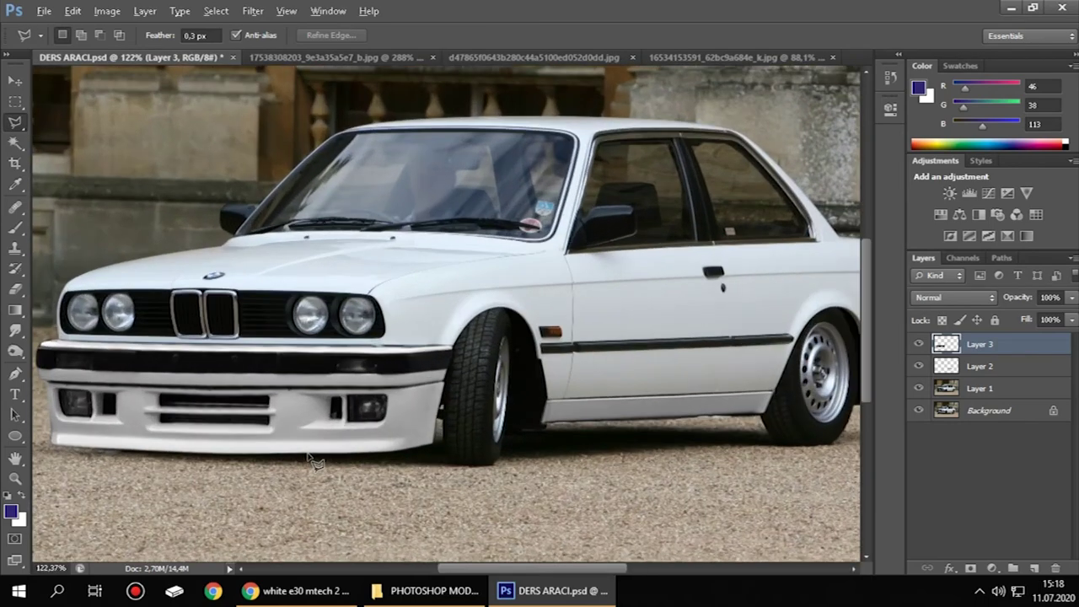
{"action": "scroll", "coordinate": [329, 457], "scroll_direction": "up", "scroll_amount": 2}
{"action": "scroll", "coordinate": [329, 459], "scroll_direction": "down", "scroll_amount": 2}
{"action": "scroll", "coordinate": [807, 468], "scroll_direction": "down", "scroll_amount": 1}
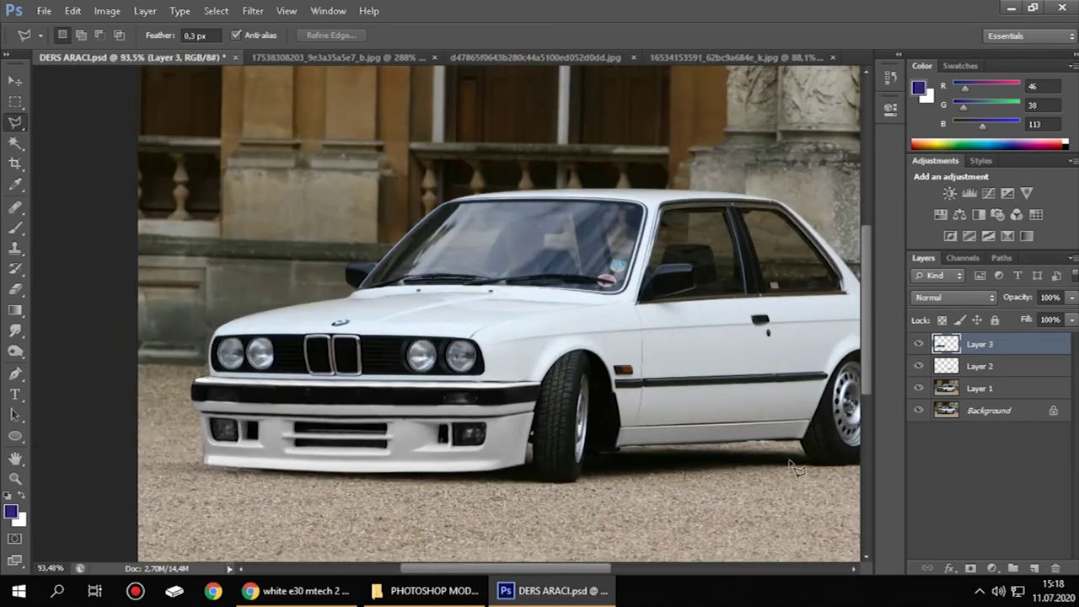
{"action": "scroll", "coordinate": [816, 462], "scroll_direction": "up", "scroll_amount": 4}
{"action": "scroll", "coordinate": [638, 449], "scroll_direction": "down", "scroll_amount": 3}
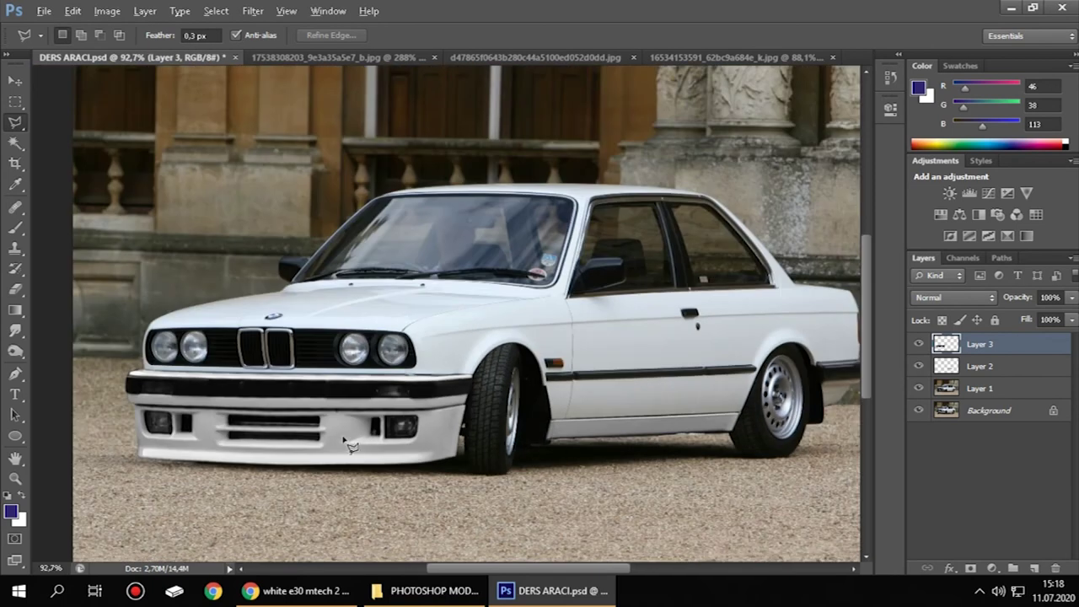
{"action": "scroll", "coordinate": [202, 460], "scroll_direction": "up", "scroll_amount": 1}
{"action": "scroll", "coordinate": [210, 472], "scroll_direction": "up", "scroll_amount": 2}
{"action": "scroll", "coordinate": [253, 481], "scroll_direction": "down", "scroll_amount": 1}
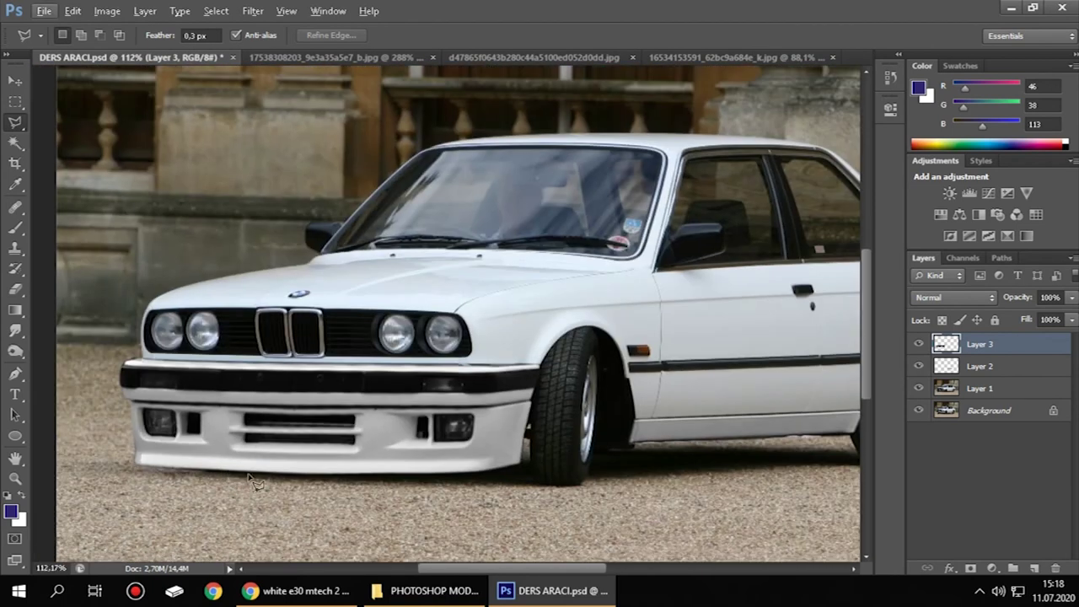
{"action": "scroll", "coordinate": [286, 485], "scroll_direction": "down", "scroll_amount": 3}
{"action": "scroll", "coordinate": [316, 479], "scroll_direction": "down", "scroll_amount": 1}
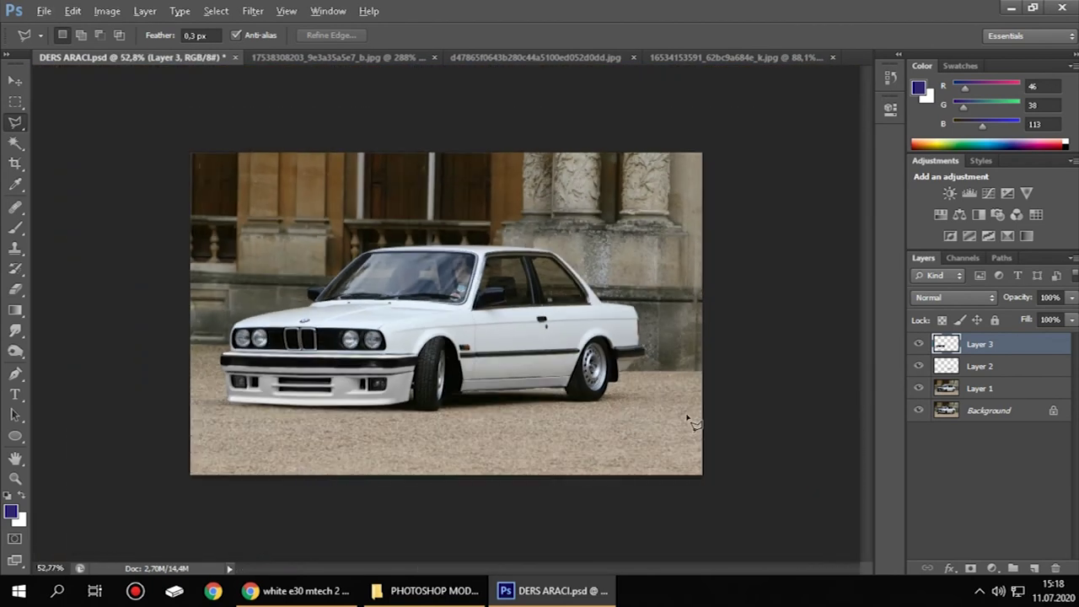
{"action": "scroll", "coordinate": [691, 423], "scroll_direction": "up", "scroll_amount": 1}
{"action": "scroll", "coordinate": [729, 426], "scroll_direction": "up", "scroll_amount": 1}
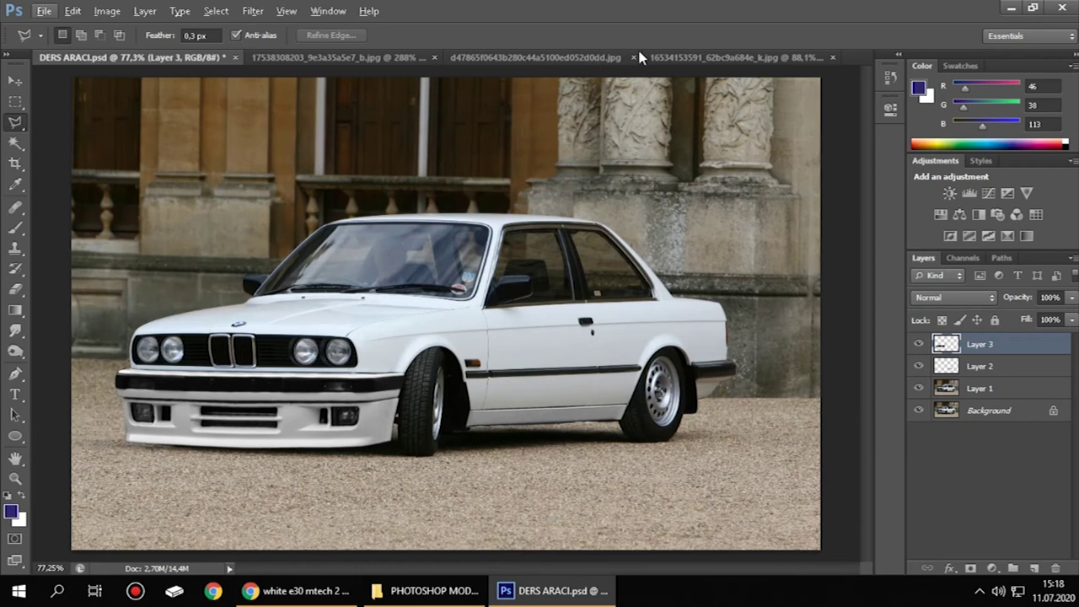
- Deselect the bumper selection in the front bumper reference photo
{"action": "left_click", "coordinate": [705, 59]}
{"action": "right_click", "coordinate": [516, 191]}
{"action": "left_click", "coordinate": [542, 202]}
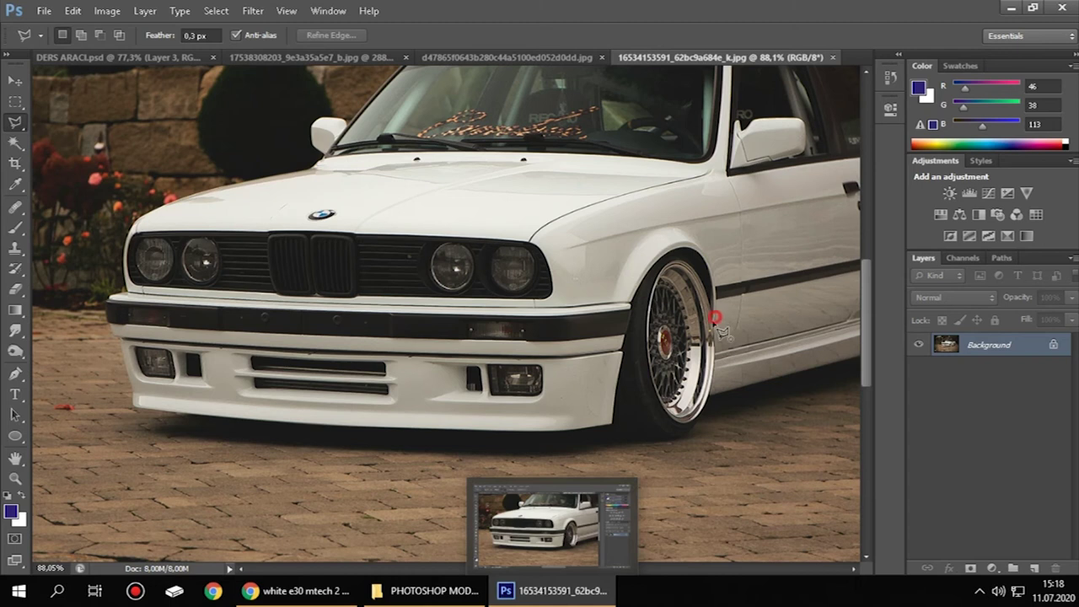
{"action": "left_click_drag", "start_coordinate": [610, 579], "coordinate": [669, 578]}
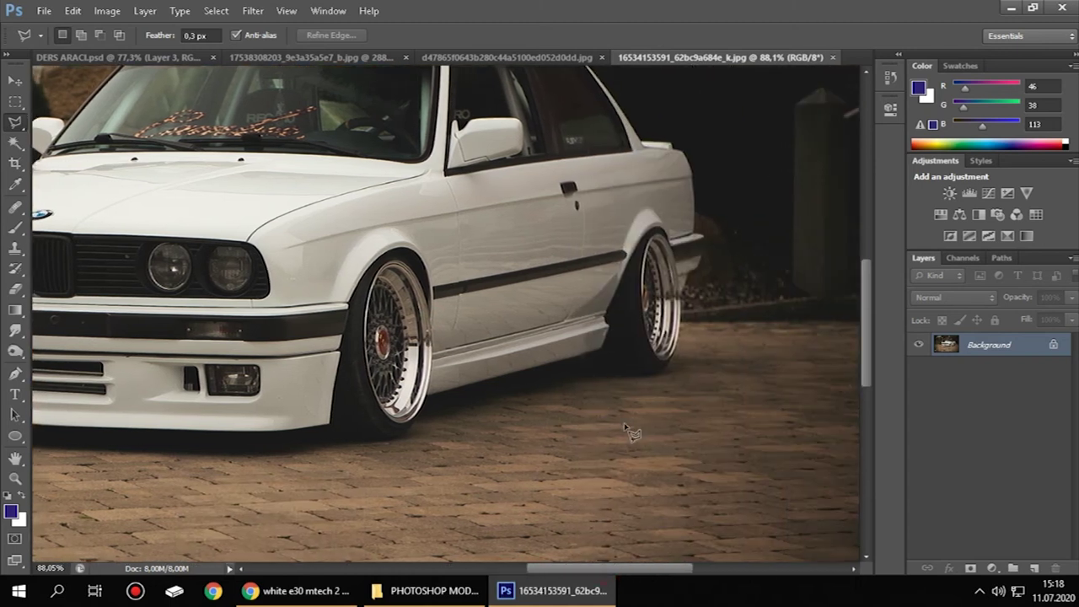
{"action": "left_click", "coordinate": [151, 57]}
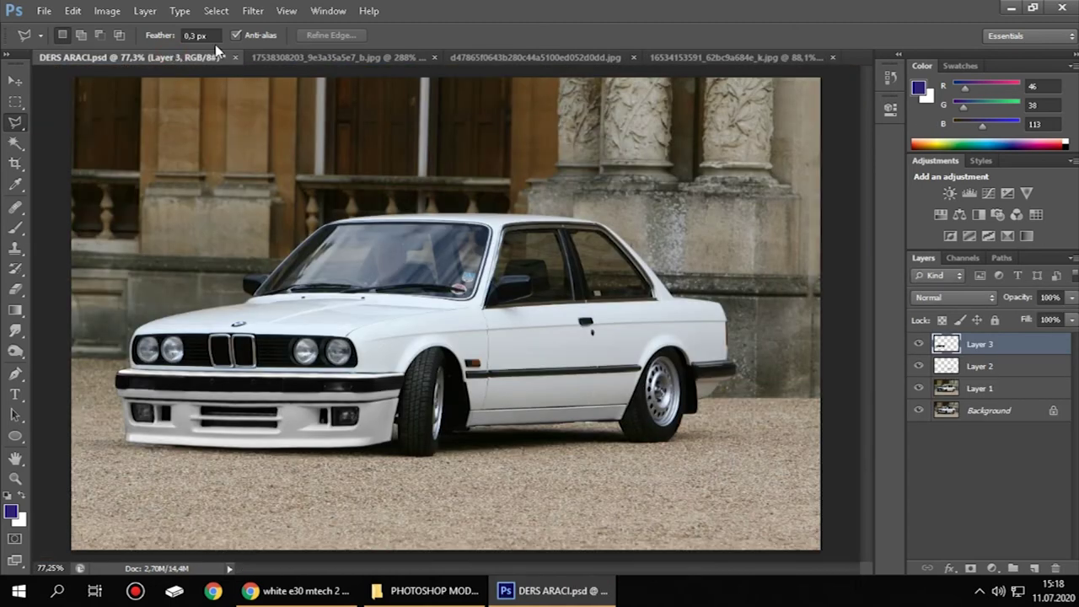
- Deselect in the ONE LAST RIDE reference photo and close it
{"action": "left_click", "coordinate": [523, 58]}
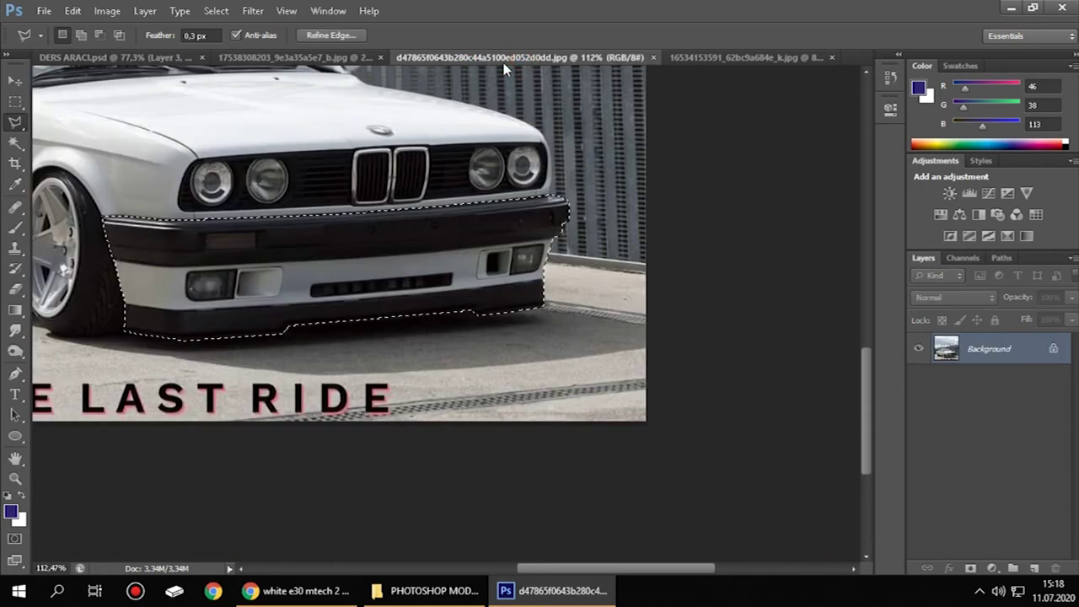
{"action": "scroll", "coordinate": [462, 245], "scroll_direction": "down", "scroll_amount": 3}
{"action": "scroll", "coordinate": [393, 224], "scroll_direction": "down", "scroll_amount": 3}
{"action": "scroll", "coordinate": [393, 224], "scroll_direction": "up", "scroll_amount": 2}
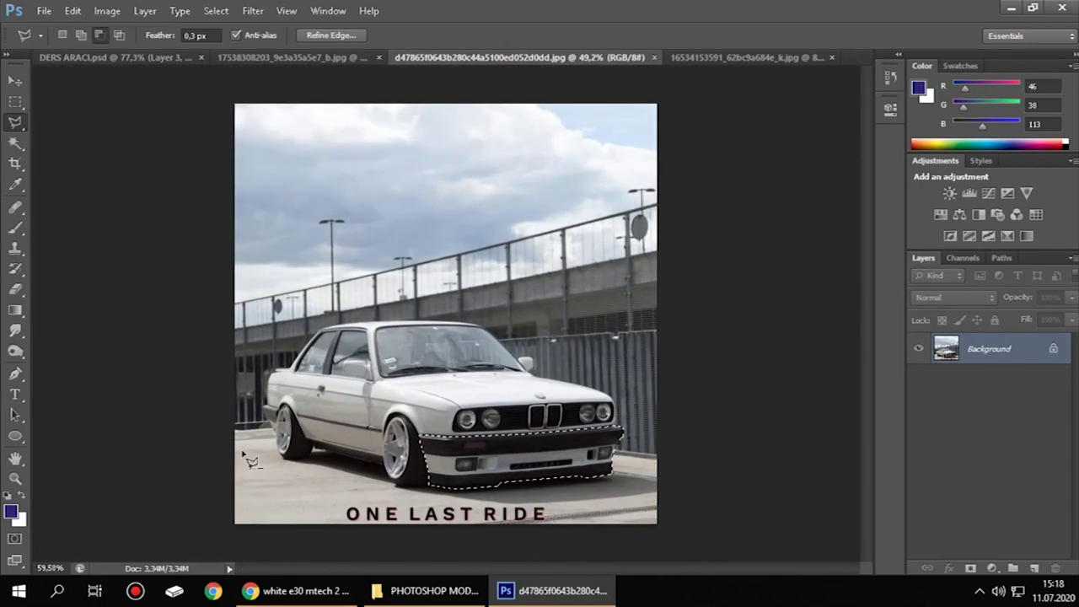
{"action": "scroll", "coordinate": [344, 312], "scroll_direction": "up", "scroll_amount": 1}
{"action": "right_click", "coordinate": [344, 310]}
{"action": "left_click", "coordinate": [393, 292]}
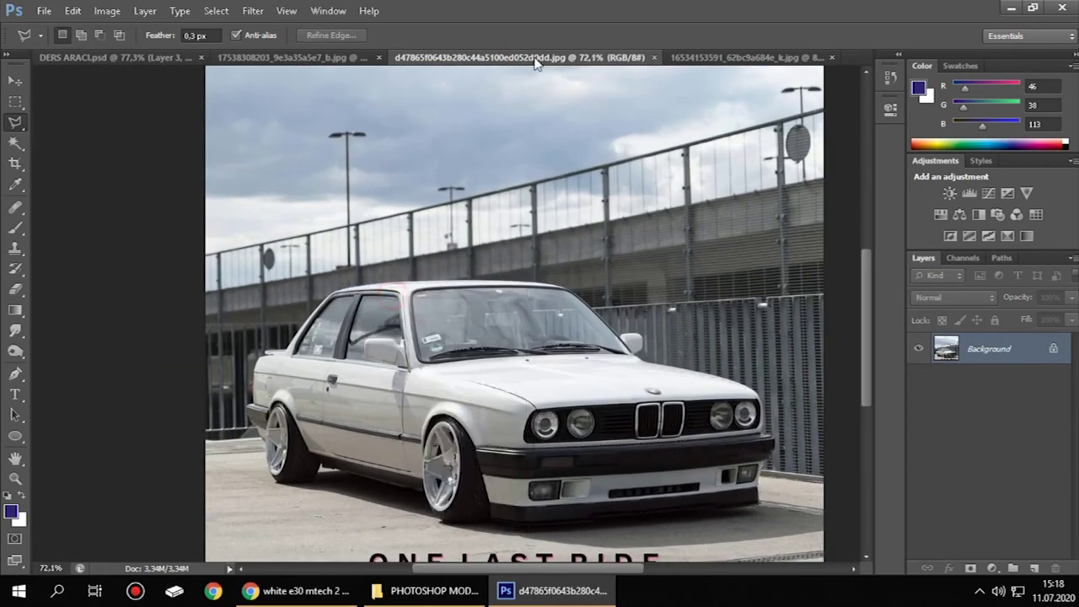
{"action": "left_click", "coordinate": [653, 58]}
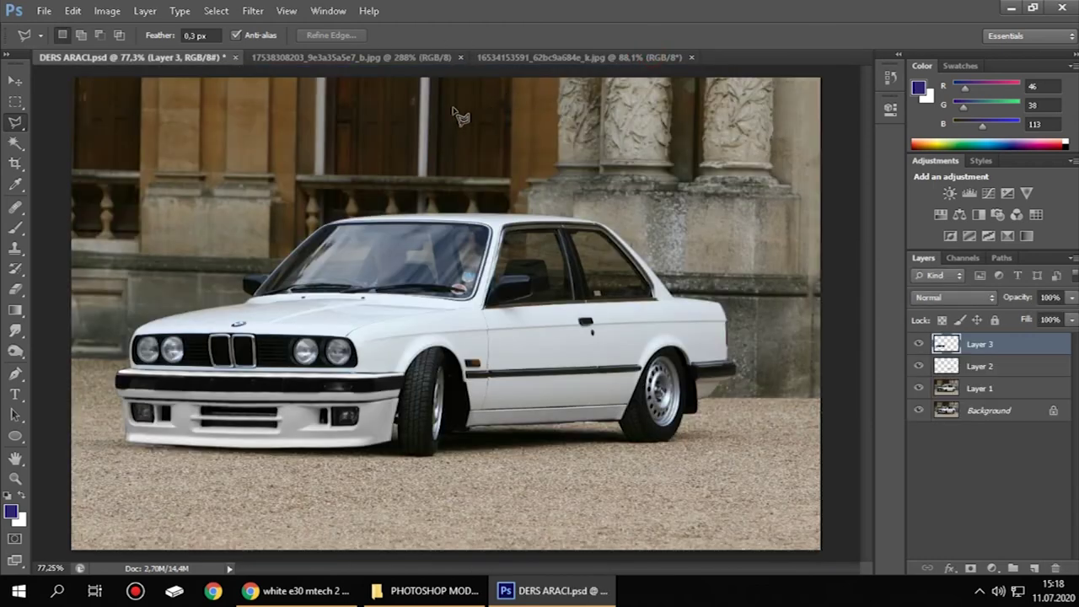
{"action": "left_click", "coordinate": [405, 58]}
{"action": "left_click", "coordinate": [565, 176]}
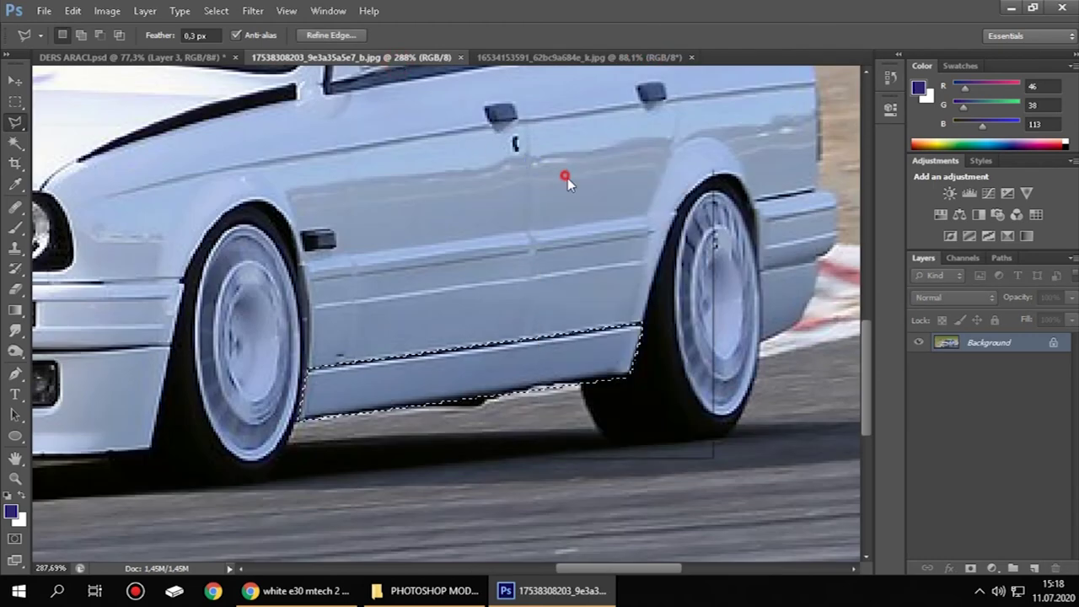
{"action": "scroll", "coordinate": [590, 185], "scroll_direction": "up", "scroll_amount": 1}
{"action": "scroll", "coordinate": [674, 210], "scroll_direction": "up", "scroll_amount": 2}
{"action": "scroll", "coordinate": [721, 236], "scroll_direction": "up", "scroll_amount": 1}
{"action": "scroll", "coordinate": [715, 253], "scroll_direction": "up", "scroll_amount": 1}
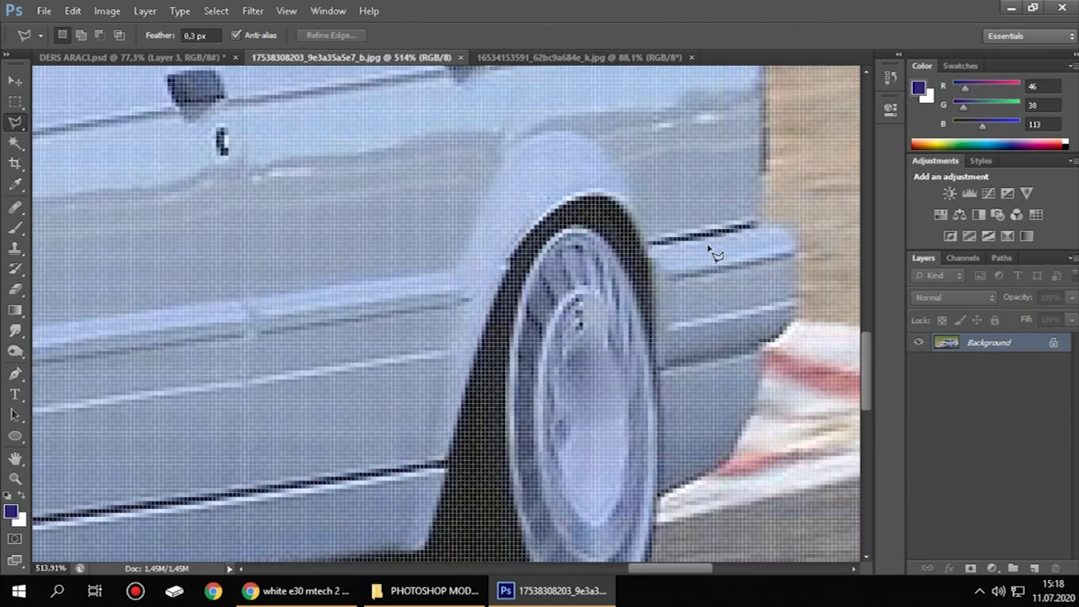
{"action": "scroll", "coordinate": [715, 253], "scroll_direction": "down", "scroll_amount": 2}
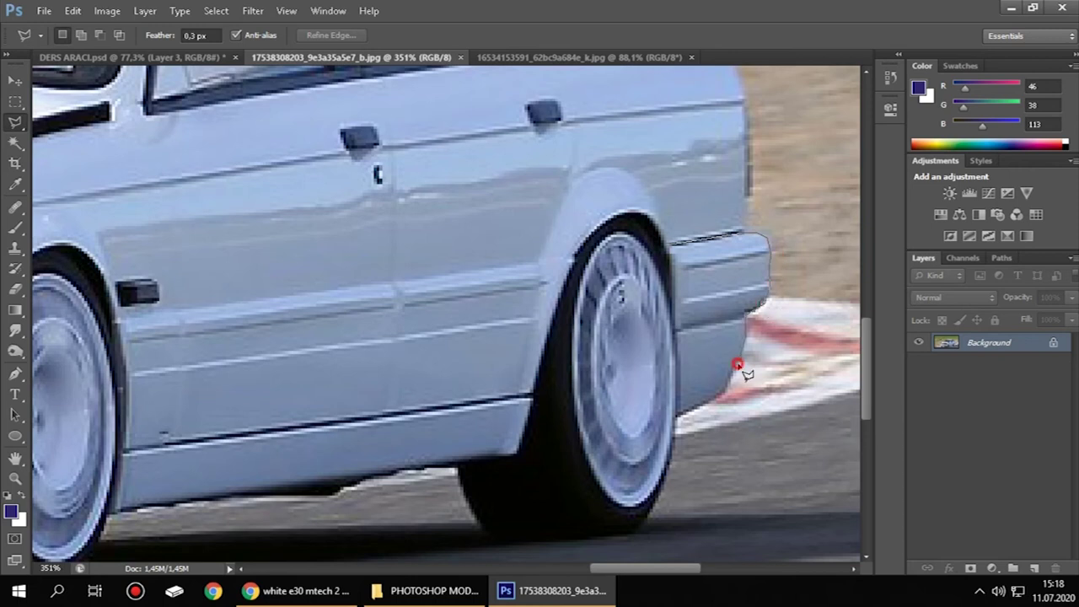
{"action": "key", "text": "ctrl+c"}
{"action": "key", "text": "ctrl+shift+Tab"}
{"action": "key", "text": "ctrl+v"}
{"action": "key", "text": "ctrl+t"}
{"action": "scroll", "coordinate": [506, 321], "scroll_direction": "up", "scroll_amount": 5}
- Move the pasted piece behind the rear wheel, shorten it and skew its right edge
{"action": "left_click_drag", "start_coordinate": [688, 328], "coordinate": [675, 300]}
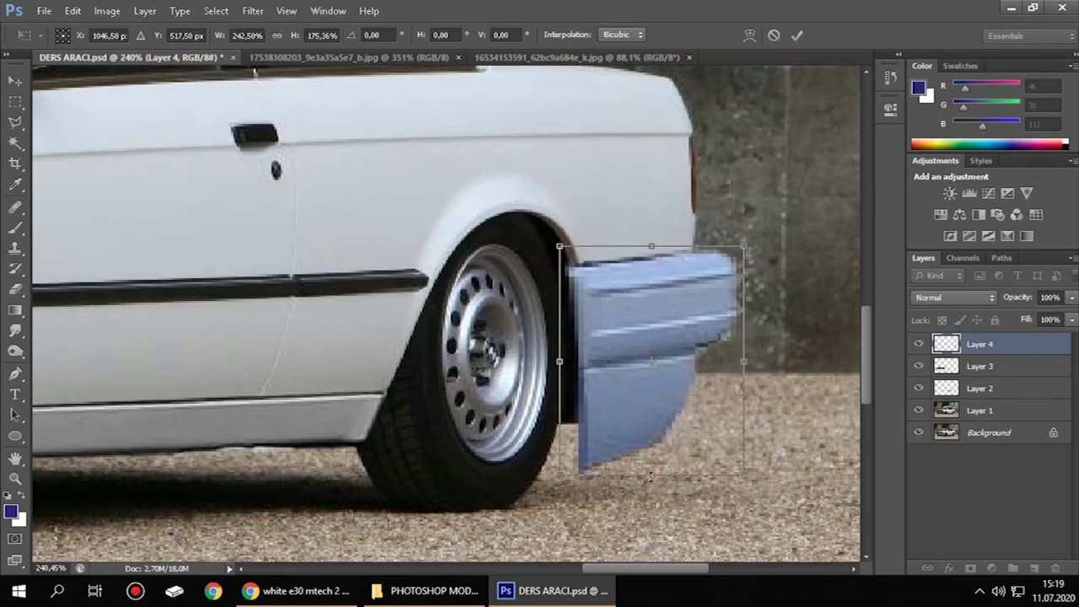
{"action": "left_click_drag", "start_coordinate": [650, 477], "coordinate": [648, 426]}
{"action": "right_click", "coordinate": [736, 320]}
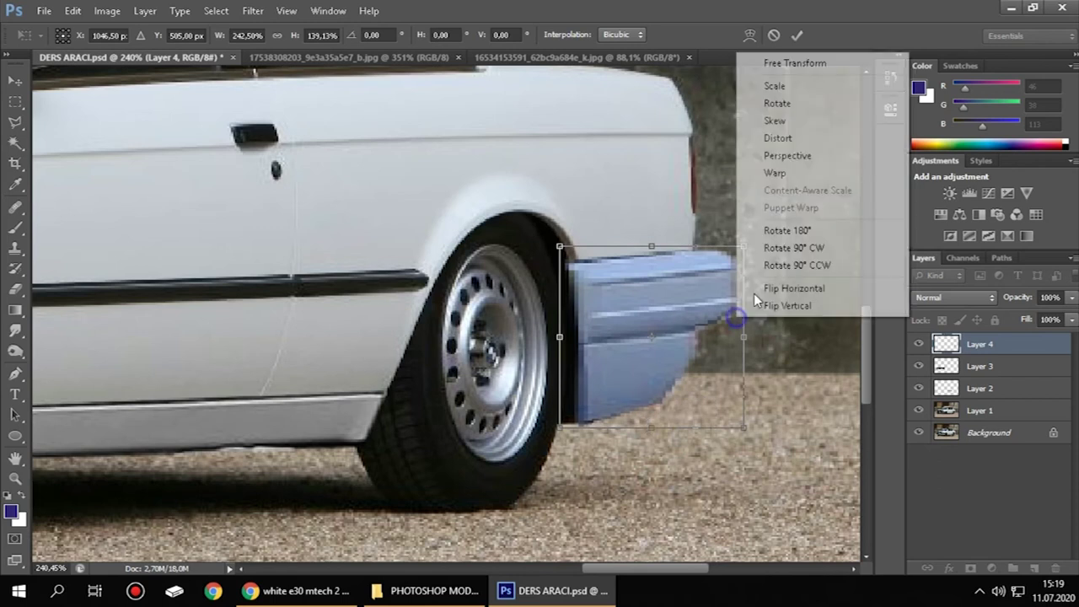
{"action": "left_click", "coordinate": [815, 156]}
{"action": "left_click_drag", "start_coordinate": [750, 278], "coordinate": [752, 282]}
{"action": "right_click", "coordinate": [658, 297]}
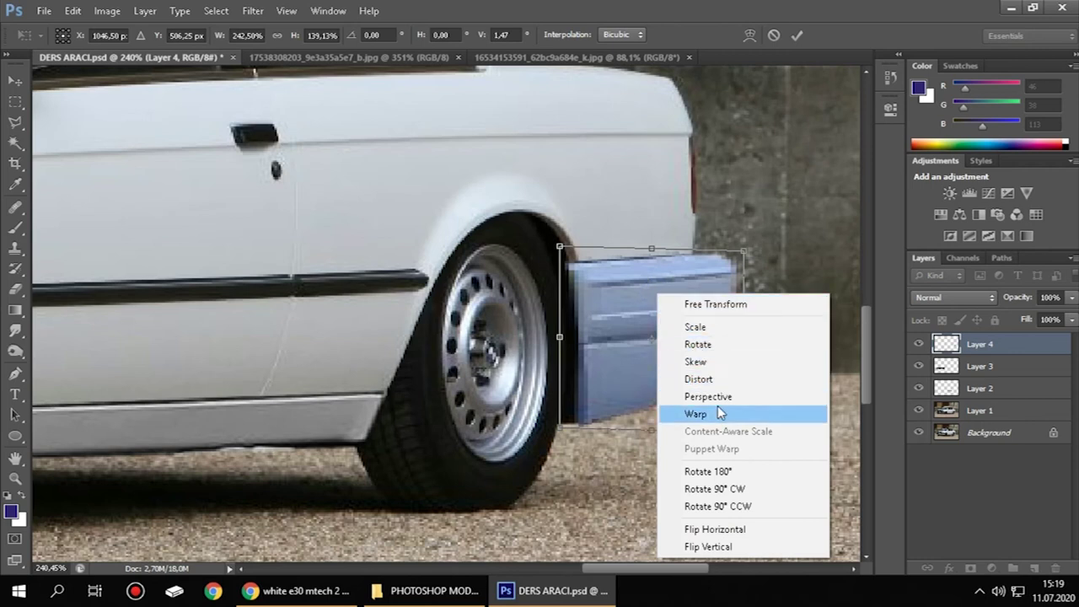
{"action": "left_click", "coordinate": [713, 305]}
- Stretch the bumper piece downward, narrow its wheel side and tilt it to follow the car
{"action": "left_click_drag", "start_coordinate": [653, 429], "coordinate": [622, 436]}
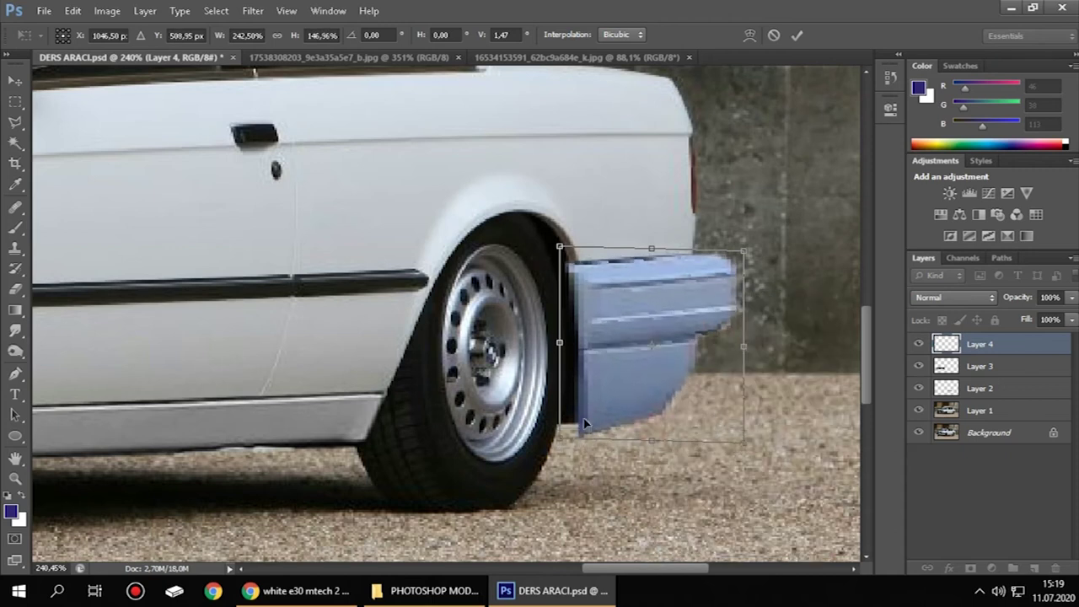
{"action": "left_click_drag", "start_coordinate": [555, 342], "coordinate": [563, 341]}
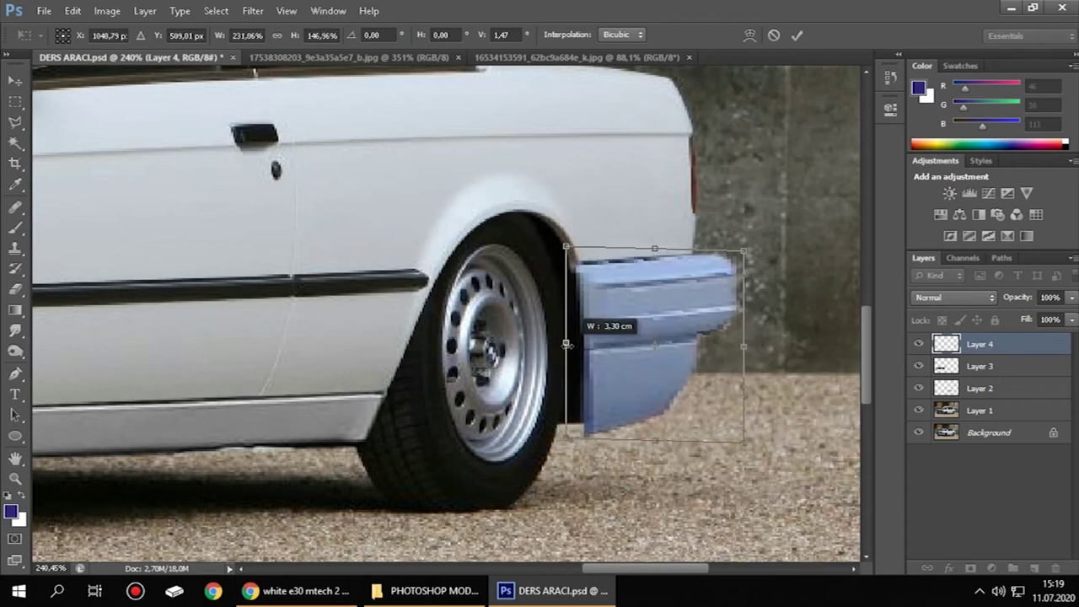
{"action": "left_click_drag", "start_coordinate": [749, 229], "coordinate": [769, 212]}
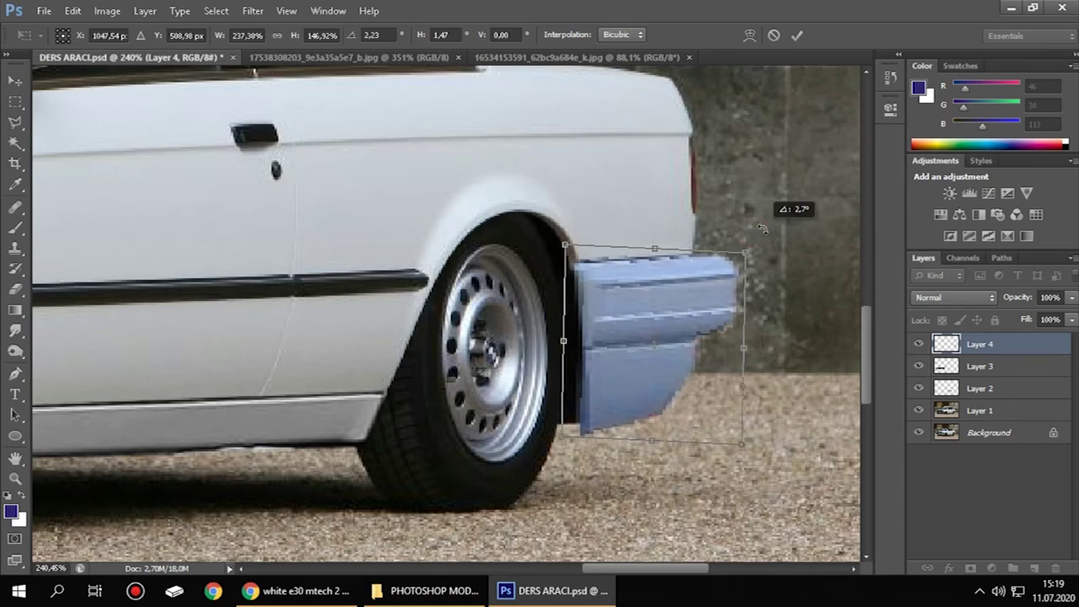
{"action": "scroll", "coordinate": [747, 291], "scroll_direction": "down", "scroll_amount": 5}
{"action": "scroll", "coordinate": [746, 300], "scroll_direction": "up", "scroll_amount": 2}
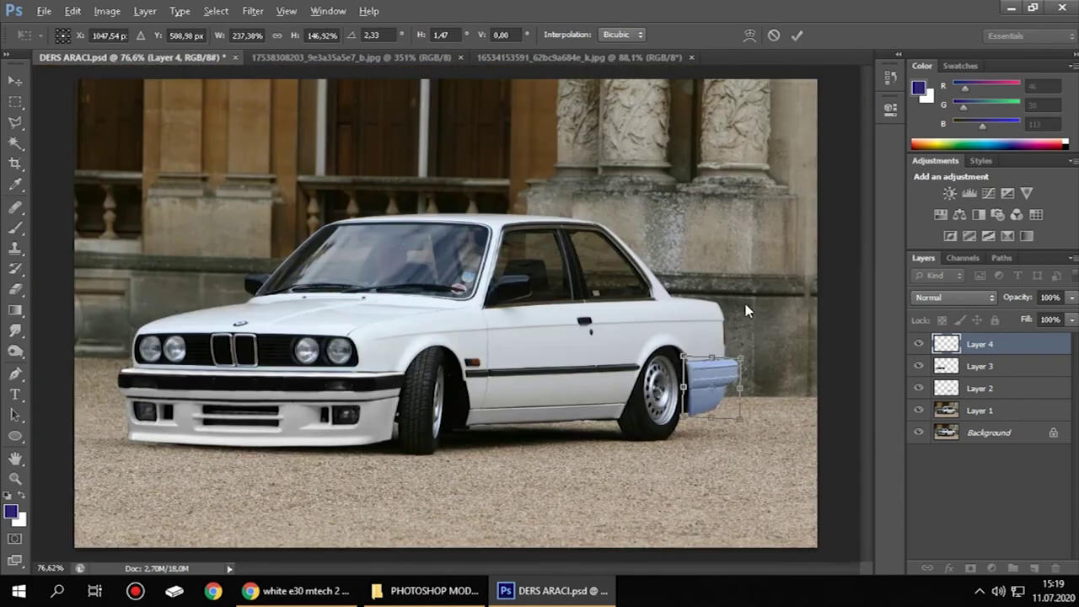
{"action": "scroll", "coordinate": [777, 388], "scroll_direction": "up", "scroll_amount": 3}
{"action": "scroll", "coordinate": [774, 380], "scroll_direction": "up", "scroll_amount": 3}
{"action": "scroll", "coordinate": [740, 374], "scroll_direction": "up", "scroll_amount": 2}
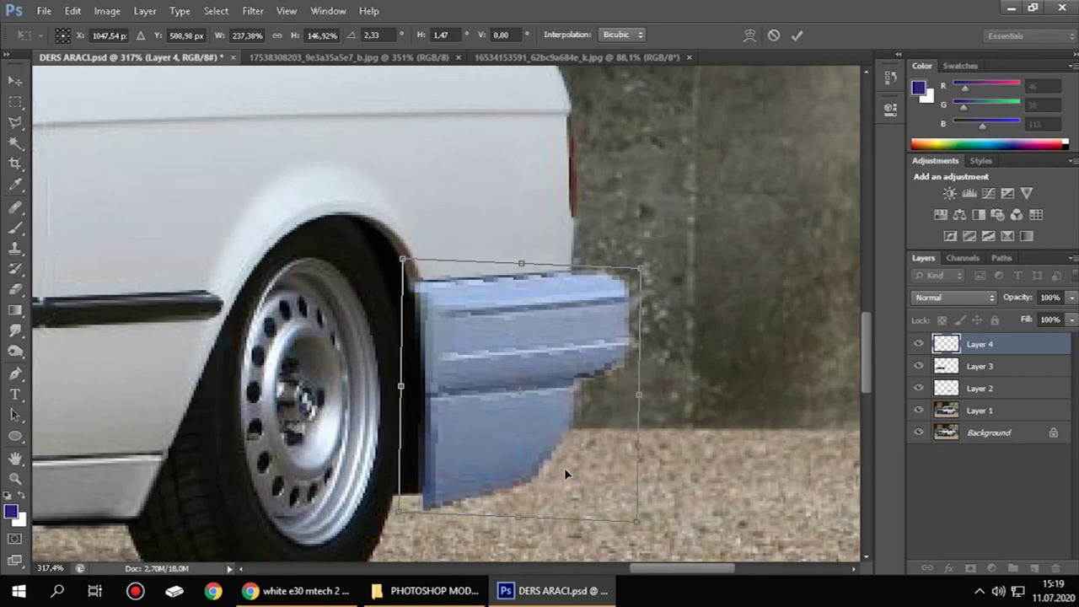
- Fine-tune the bumper's height and rear-end width to fit the body
{"action": "left_click_drag", "start_coordinate": [523, 516], "coordinate": [523, 468]}
{"action": "scroll", "coordinate": [541, 426], "scroll_direction": "down", "scroll_amount": 3}
{"action": "scroll", "coordinate": [578, 368], "scroll_direction": "down", "scroll_amount": 2}
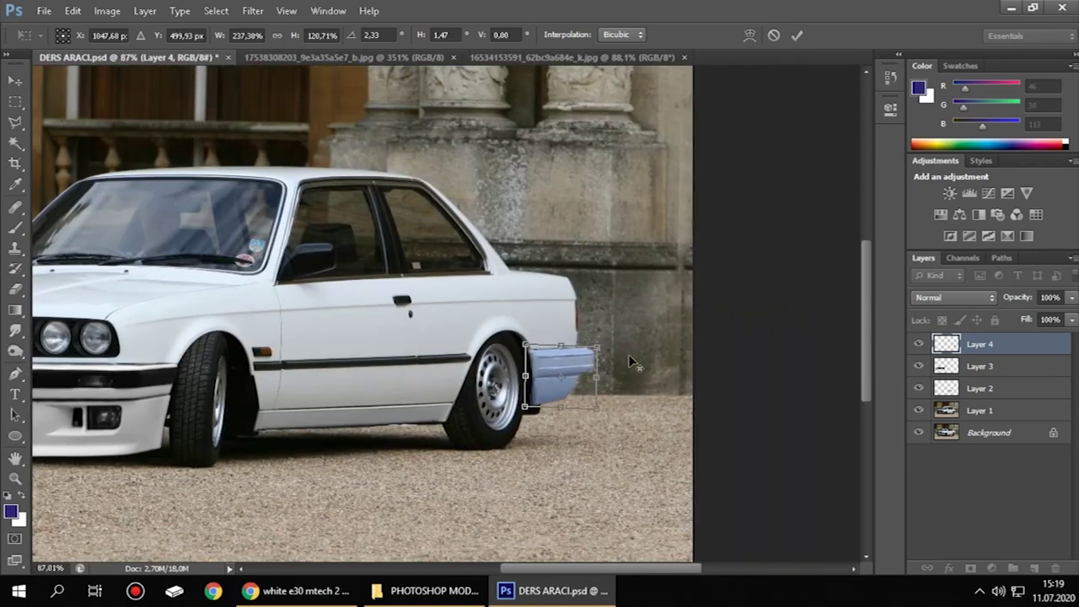
{"action": "scroll", "coordinate": [732, 386], "scroll_direction": "down", "scroll_amount": 1}
{"action": "scroll", "coordinate": [732, 386], "scroll_direction": "up", "scroll_amount": 4}
{"action": "scroll", "coordinate": [750, 382], "scroll_direction": "up", "scroll_amount": 3}
{"action": "scroll", "coordinate": [609, 370], "scroll_direction": "up", "scroll_amount": 2}
{"action": "left_click_drag", "start_coordinate": [636, 371], "coordinate": [609, 362]}
{"action": "scroll", "coordinate": [634, 358], "scroll_direction": "down", "scroll_amount": 2}
{"action": "scroll", "coordinate": [634, 357], "scroll_direction": "down", "scroll_amount": 2}
{"action": "scroll", "coordinate": [641, 360], "scroll_direction": "down", "scroll_amount": 1}
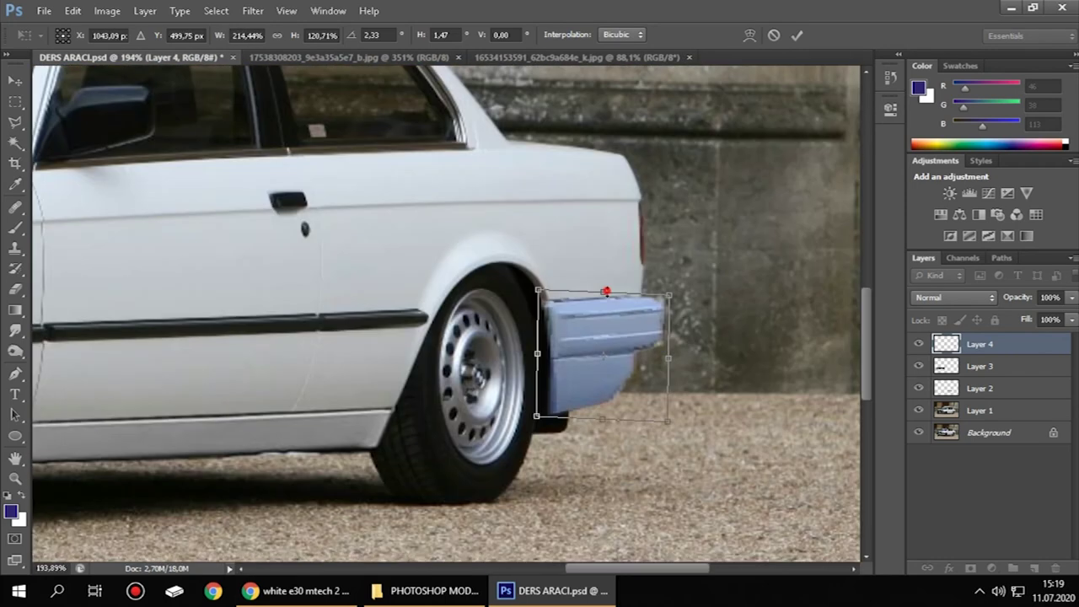
{"action": "left_click_drag", "start_coordinate": [570, 297], "coordinate": [570, 299]}
{"action": "scroll", "coordinate": [742, 396], "scroll_direction": "down", "scroll_amount": 2}
{"action": "scroll", "coordinate": [759, 409], "scroll_direction": "up", "scroll_amount": 6}
{"action": "left_click", "coordinate": [981, 475]}
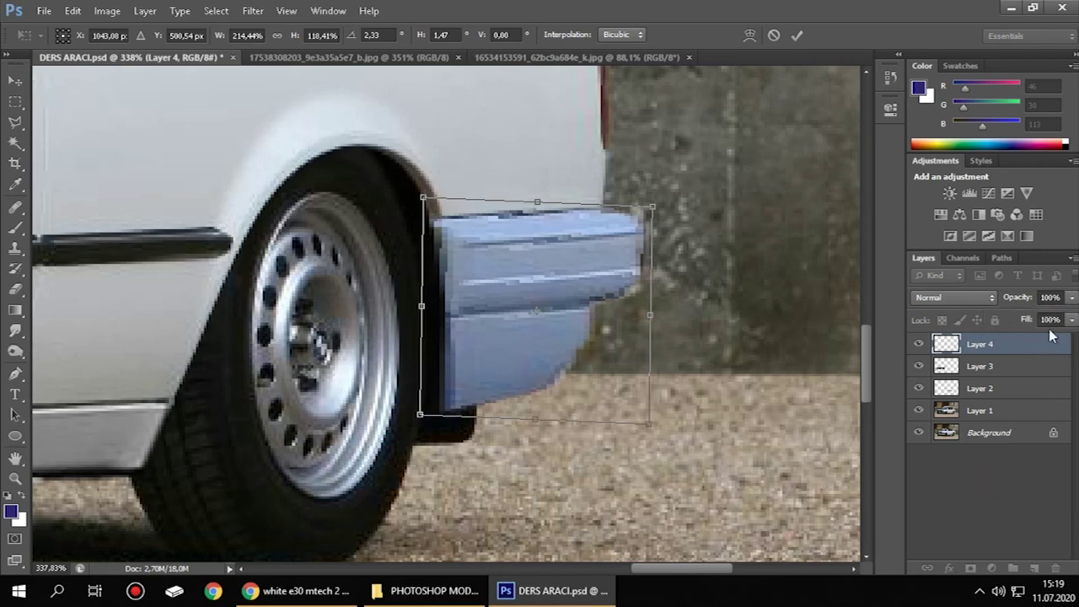
- Lower Layer 4's opacity to compare, restore it, and commit the 214.44% × 118.41%, 2.33° transform
{"action": "left_click", "coordinate": [1071, 297]}
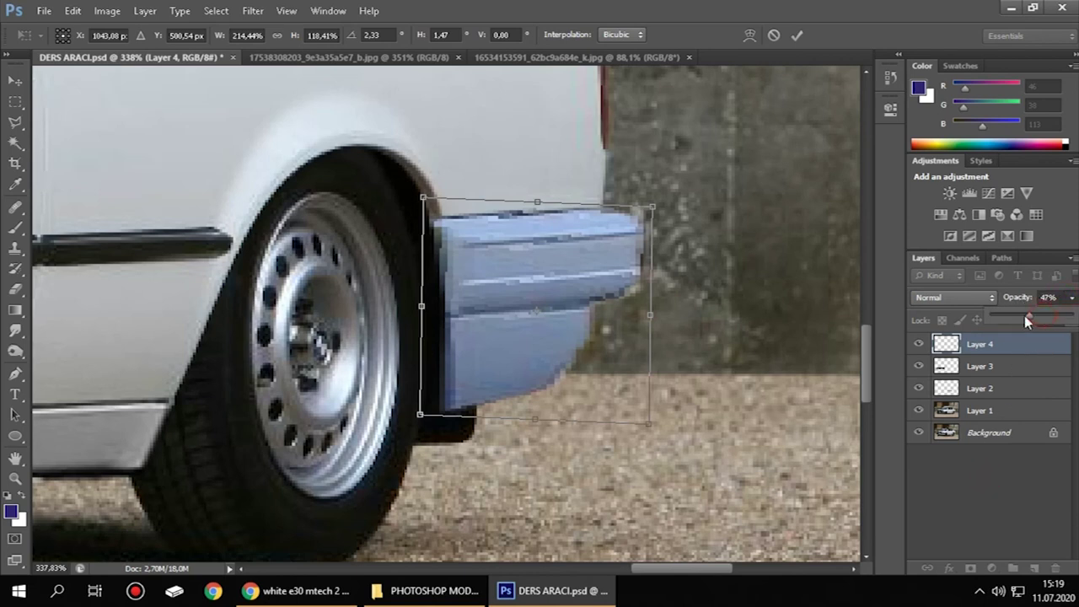
{"action": "left_click_drag", "start_coordinate": [996, 318], "coordinate": [1008, 321]}
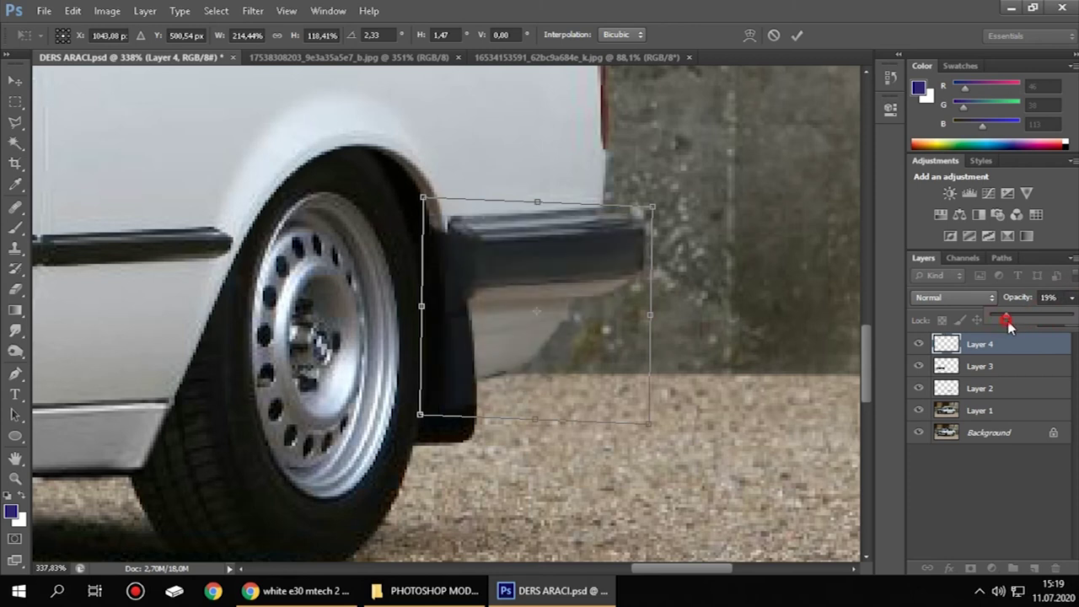
{"action": "left_click_drag", "start_coordinate": [1010, 320], "coordinate": [1076, 314]}
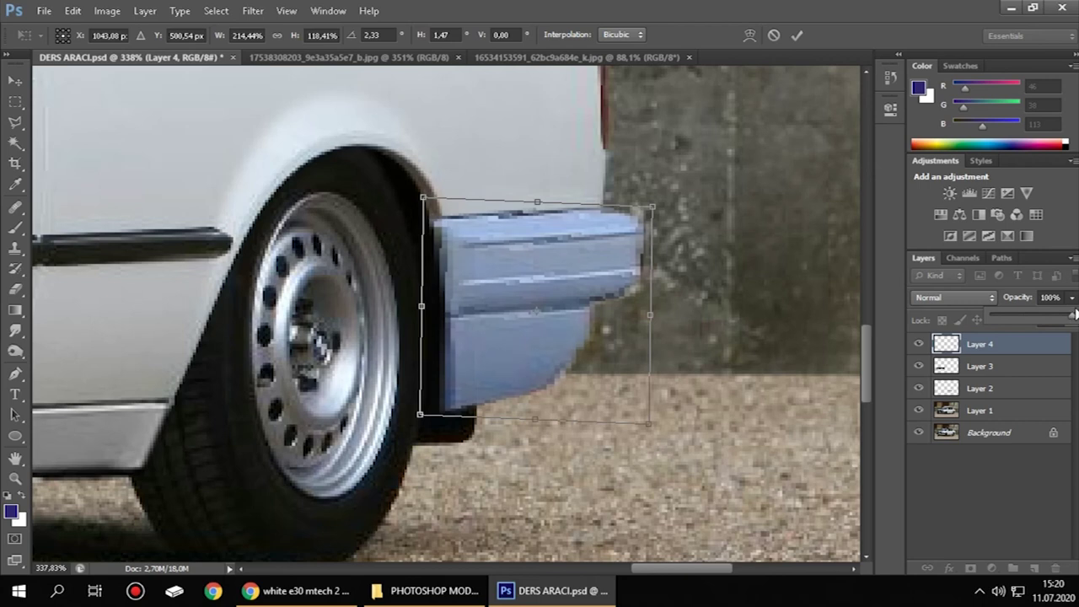
{"action": "left_click", "coordinate": [797, 37]}
- Desaturate Layer 4 so the rear bumper turns grey instead of blue
{"action": "scroll", "coordinate": [666, 227], "scroll_direction": "down", "scroll_amount": 3}
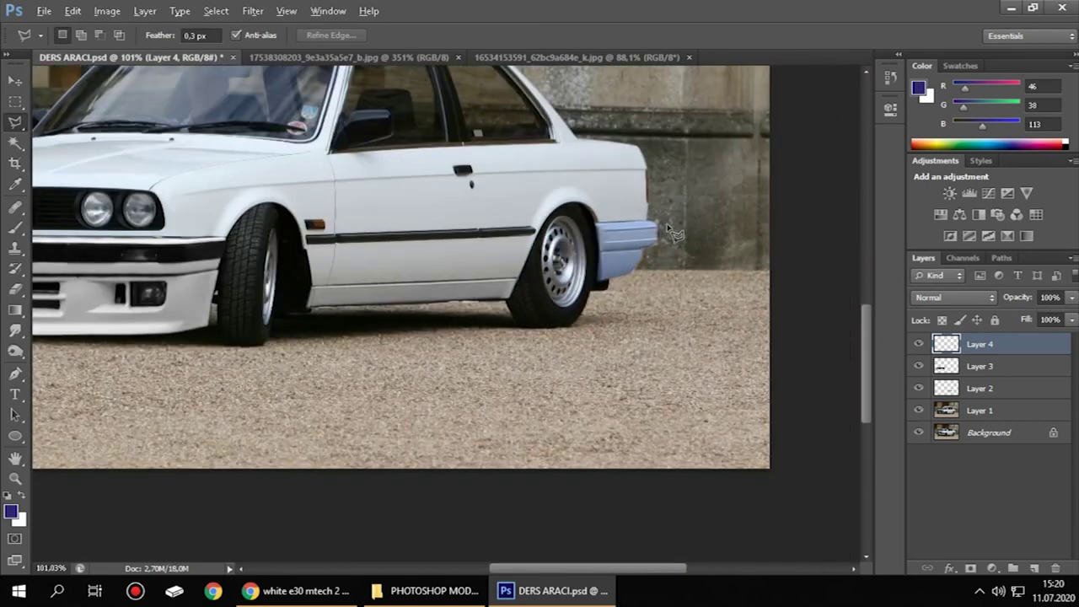
{"action": "scroll", "coordinate": [707, 202], "scroll_direction": "down", "scroll_amount": 2}
{"action": "scroll", "coordinate": [800, 345], "scroll_direction": "up", "scroll_amount": 3}
{"action": "left_click", "coordinate": [107, 11]}
{"action": "mouse_move", "coordinate": [130, 51]}
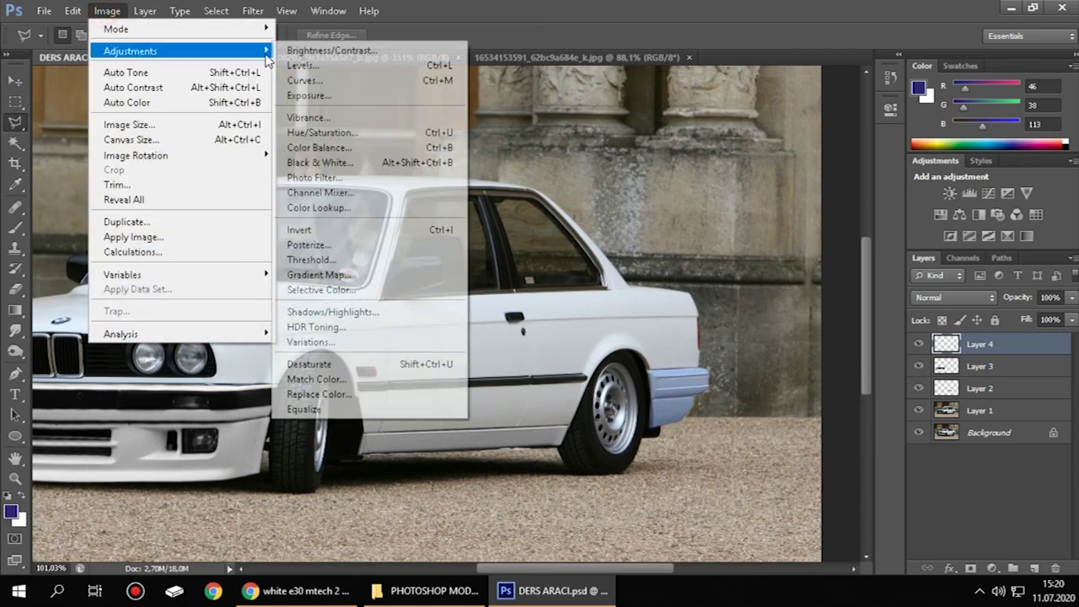
{"action": "left_click", "coordinate": [341, 366]}
- Zoom in on the rear bumper's upper strip to prepare for outlining it
{"action": "scroll", "coordinate": [656, 386], "scroll_direction": "down", "scroll_amount": 1}
{"action": "scroll", "coordinate": [656, 386], "scroll_direction": "down", "scroll_amount": 2}
{"action": "scroll", "coordinate": [734, 396], "scroll_direction": "up", "scroll_amount": 2}
{"action": "scroll", "coordinate": [734, 396], "scroll_direction": "up", "scroll_amount": 2}
{"action": "scroll", "coordinate": [727, 396], "scroll_direction": "up", "scroll_amount": 2}
{"action": "scroll", "coordinate": [727, 397], "scroll_direction": "up", "scroll_amount": 1}
{"action": "scroll", "coordinate": [460, 299], "scroll_direction": "down", "scroll_amount": 6}
{"action": "scroll", "coordinate": [458, 314], "scroll_direction": "down", "scroll_amount": 5}
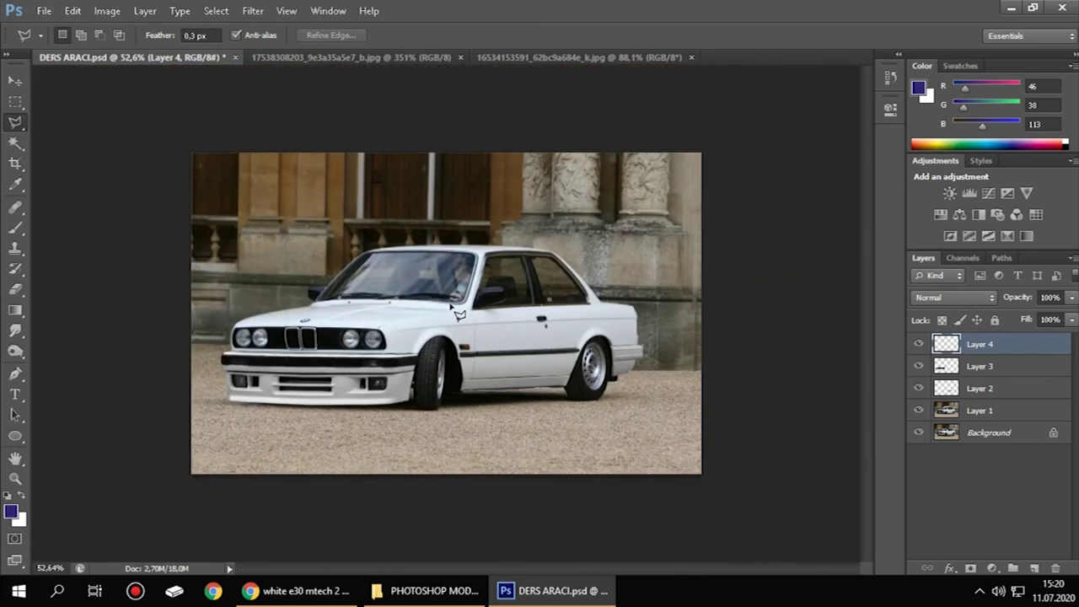
{"action": "scroll", "coordinate": [328, 380], "scroll_direction": "up", "scroll_amount": 1}
{"action": "scroll", "coordinate": [493, 403], "scroll_direction": "up", "scroll_amount": 1}
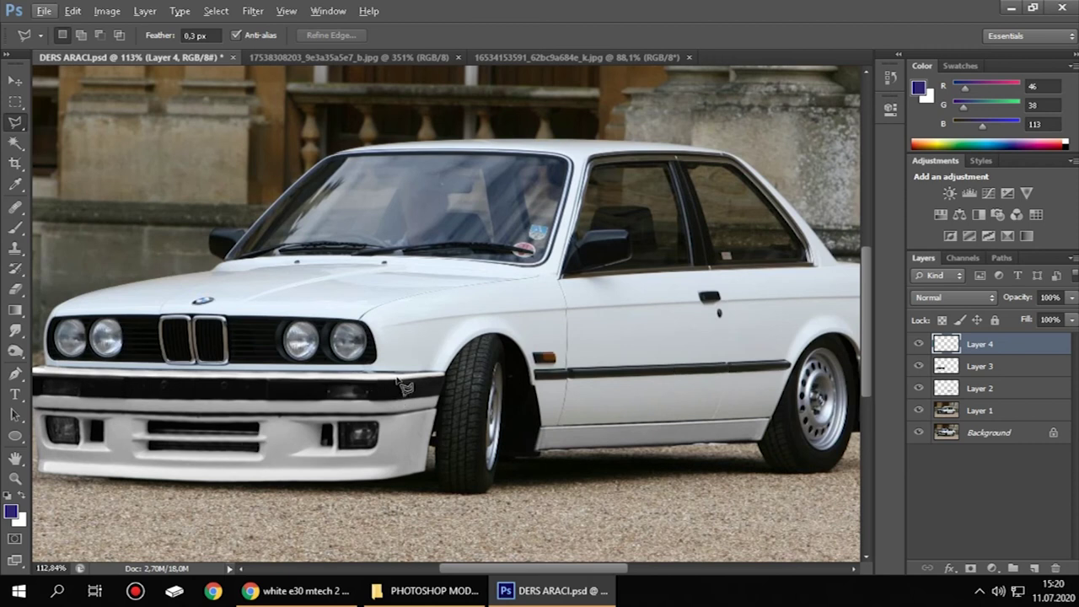
{"action": "scroll", "coordinate": [482, 400], "scroll_direction": "down", "scroll_amount": 3}
{"action": "scroll", "coordinate": [776, 391], "scroll_direction": "up", "scroll_amount": 4}
{"action": "scroll", "coordinate": [774, 388], "scroll_direction": "up", "scroll_amount": 4}
{"action": "scroll", "coordinate": [742, 385], "scroll_direction": "up", "scroll_amount": 2}
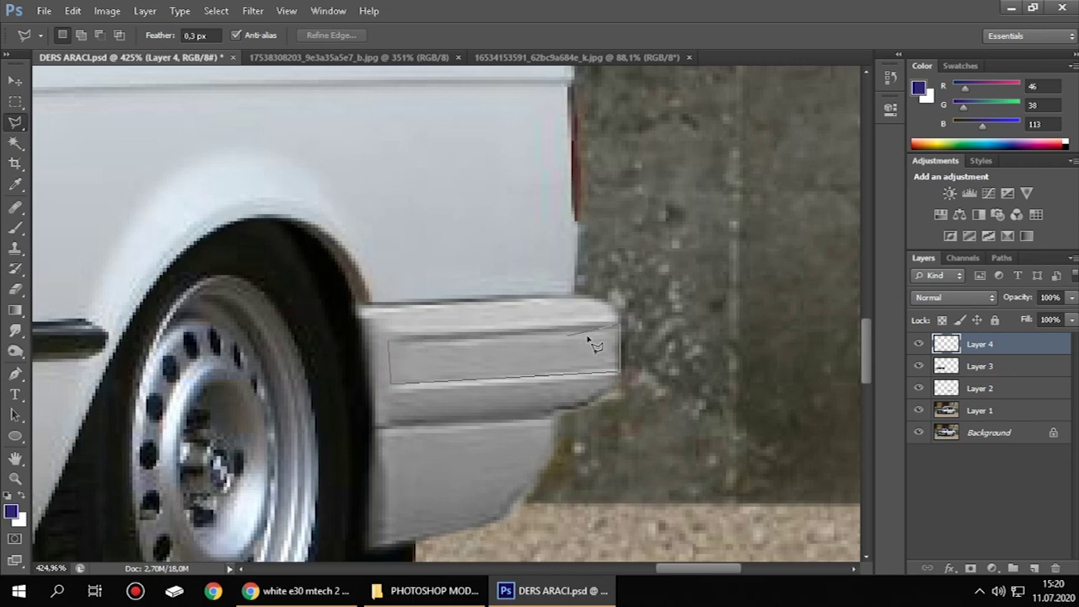
- Close the Polygonal Lasso outline around the rear bumper's middle strip
{"action": "left_click", "coordinate": [390, 341]}
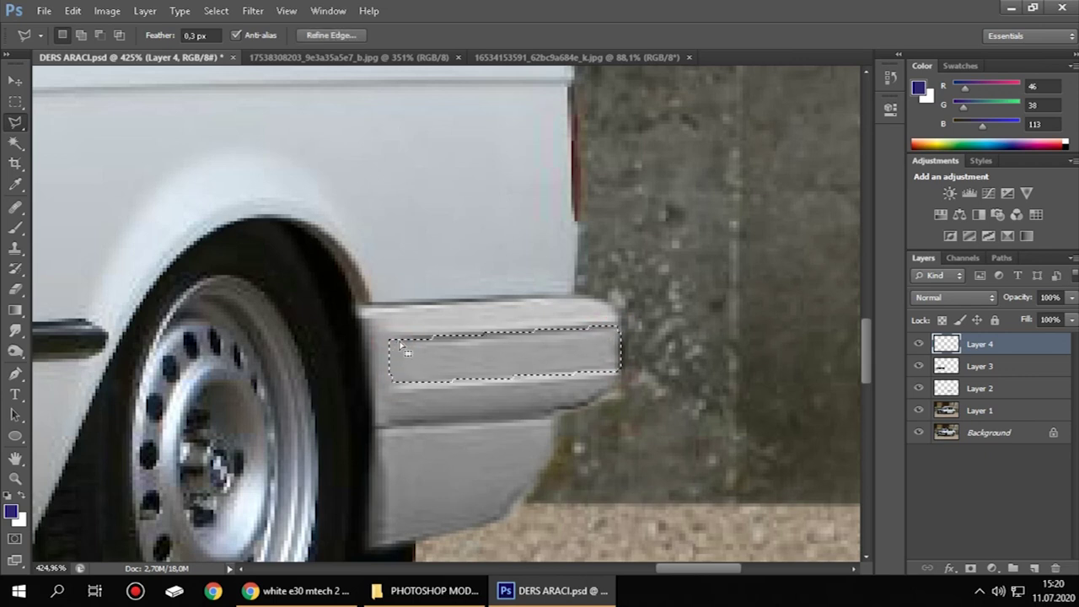
{"action": "scroll", "coordinate": [458, 366], "scroll_direction": "down", "scroll_amount": 3, "text": "alt"}
{"action": "scroll", "coordinate": [506, 364], "scroll_direction": "down", "scroll_amount": 3, "text": "alt"}
{"action": "scroll", "coordinate": [553, 364], "scroll_direction": "down", "scroll_amount": 3, "text": "alt"}
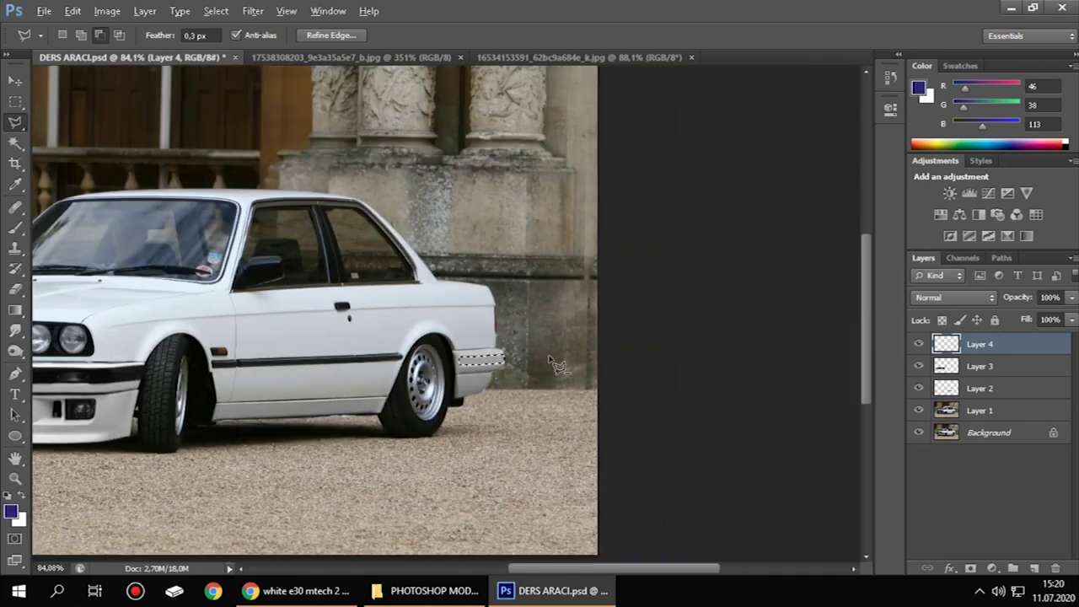
{"action": "scroll", "coordinate": [550, 361], "scroll_direction": "down", "scroll_amount": 1, "text": "alt"}
{"action": "scroll", "coordinate": [718, 385], "scroll_direction": "up", "scroll_amount": 1, "text": "alt"}
{"action": "scroll", "coordinate": [742, 388], "scroll_direction": "up", "scroll_amount": 2, "text": "alt"}
{"action": "scroll", "coordinate": [776, 390], "scroll_direction": "up", "scroll_amount": 1, "text": "alt"}
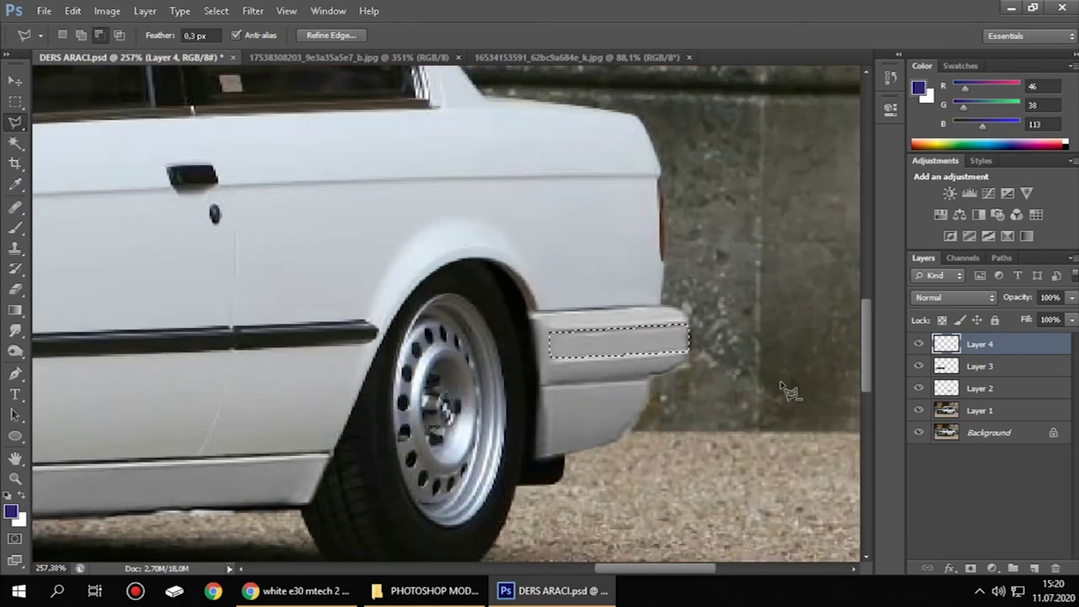
{"action": "scroll", "coordinate": [780, 389], "scroll_direction": "up", "scroll_amount": 1, "text": "alt"}
- Darken the selected strip to near black with Levels (midtone 0.24), then deselect
{"action": "left_click", "coordinate": [110, 11]}
{"action": "mouse_move", "coordinate": [131, 51]}
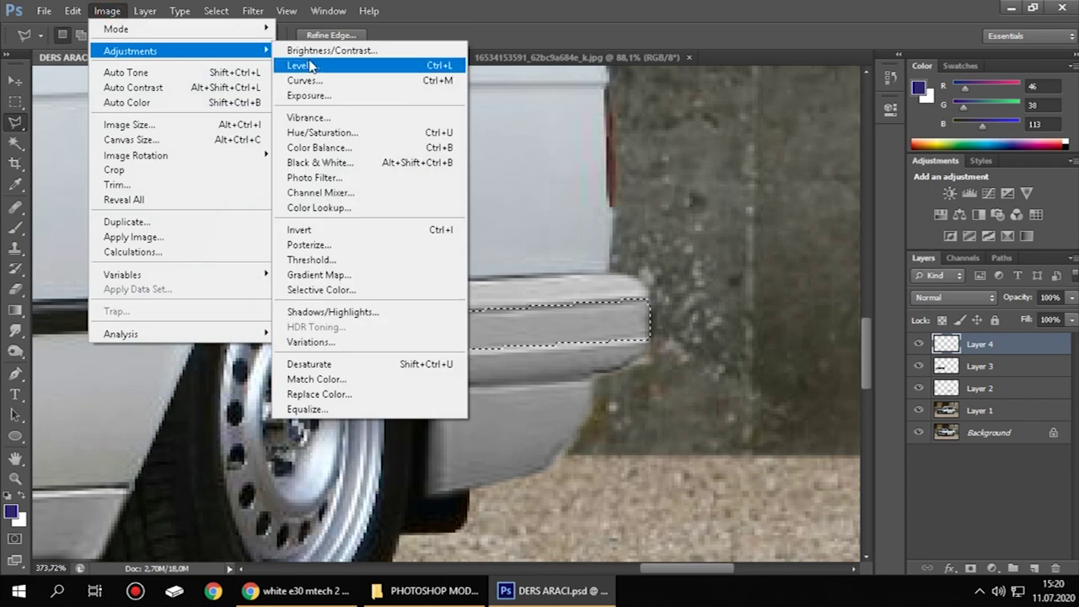
{"action": "left_click", "coordinate": [308, 66]}
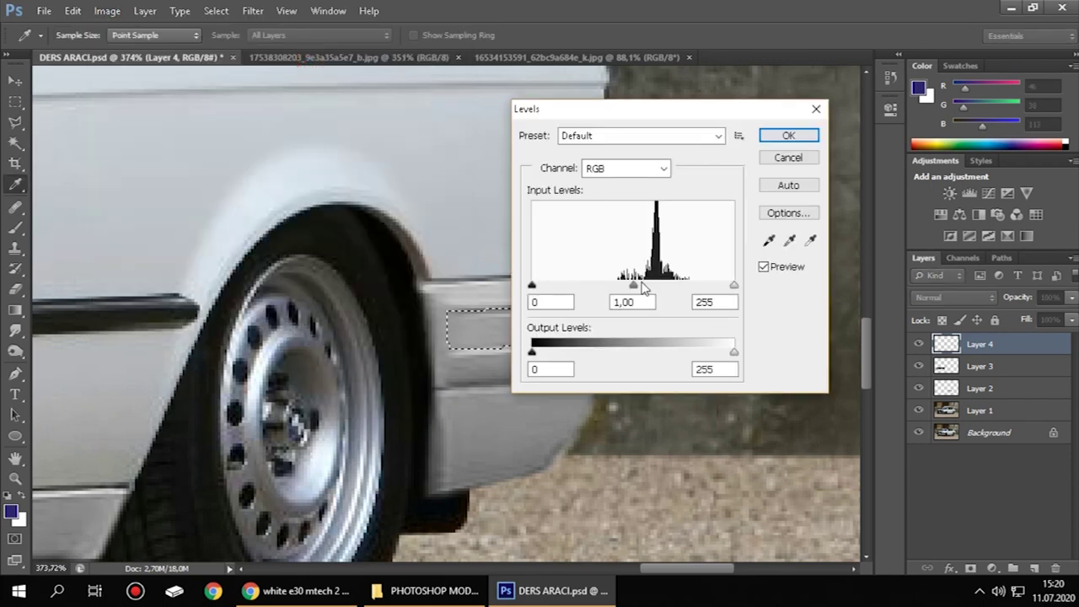
{"action": "left_click_drag", "start_coordinate": [674, 116], "coordinate": [849, 118]}
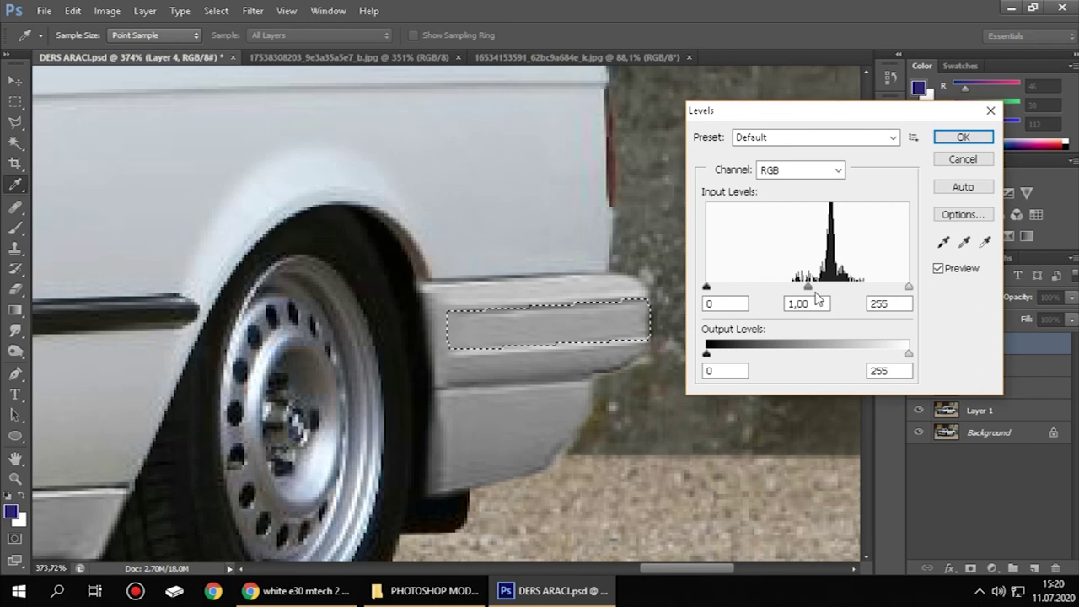
{"action": "left_click_drag", "start_coordinate": [807, 288], "coordinate": [871, 287]}
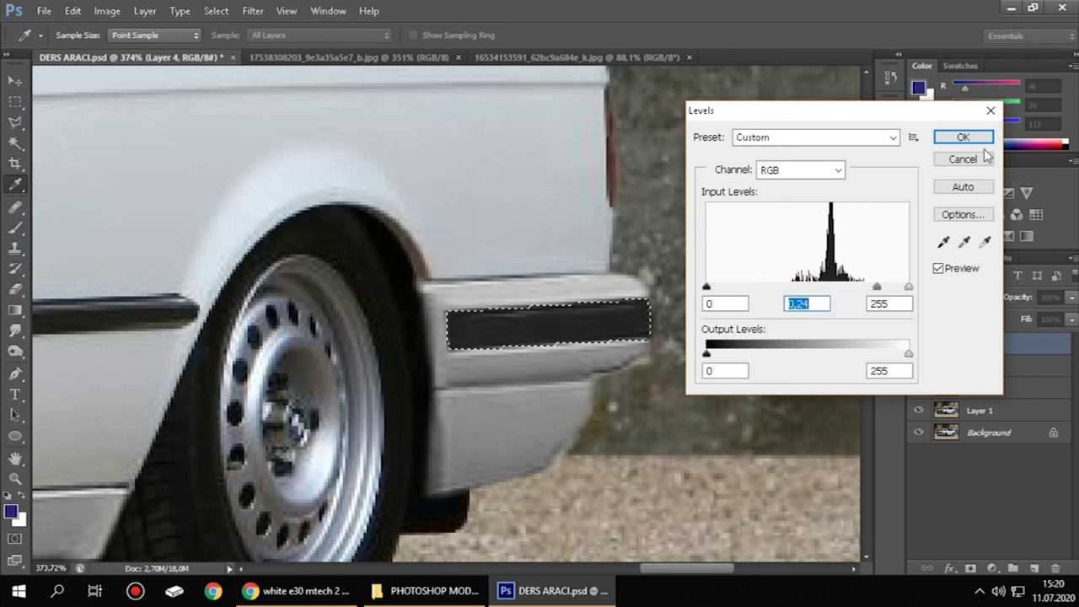
{"action": "left_click", "coordinate": [963, 137]}
{"action": "key", "text": "l"}
{"action": "right_click", "coordinate": [518, 184]}
{"action": "left_click", "coordinate": [532, 191]}
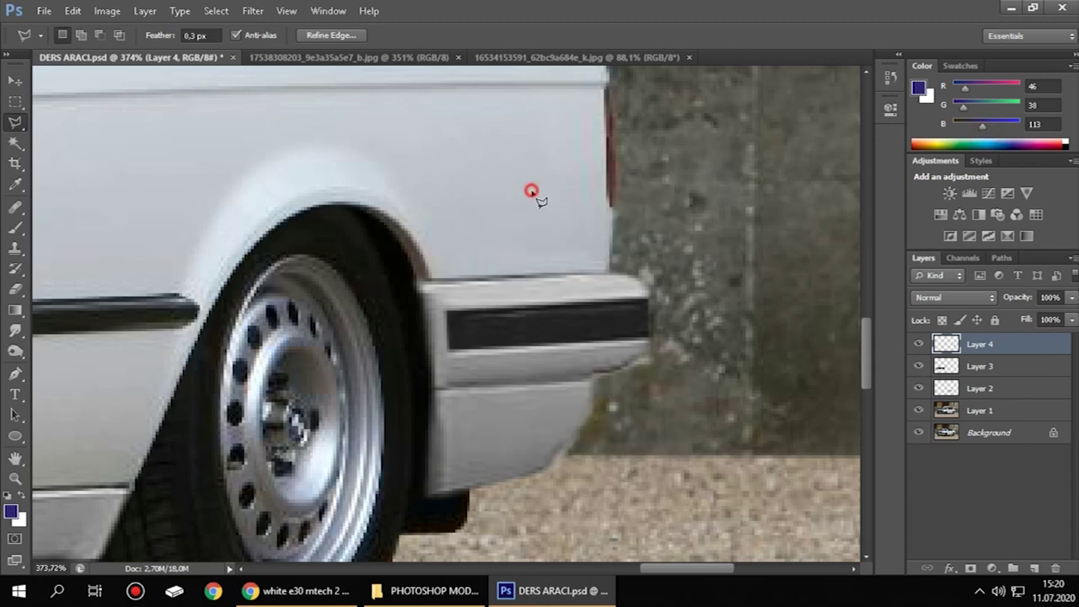
{"action": "scroll", "coordinate": [595, 233], "scroll_direction": "down", "scroll_amount": 6}
{"action": "scroll", "coordinate": [640, 228], "scroll_direction": "down", "scroll_amount": 3}
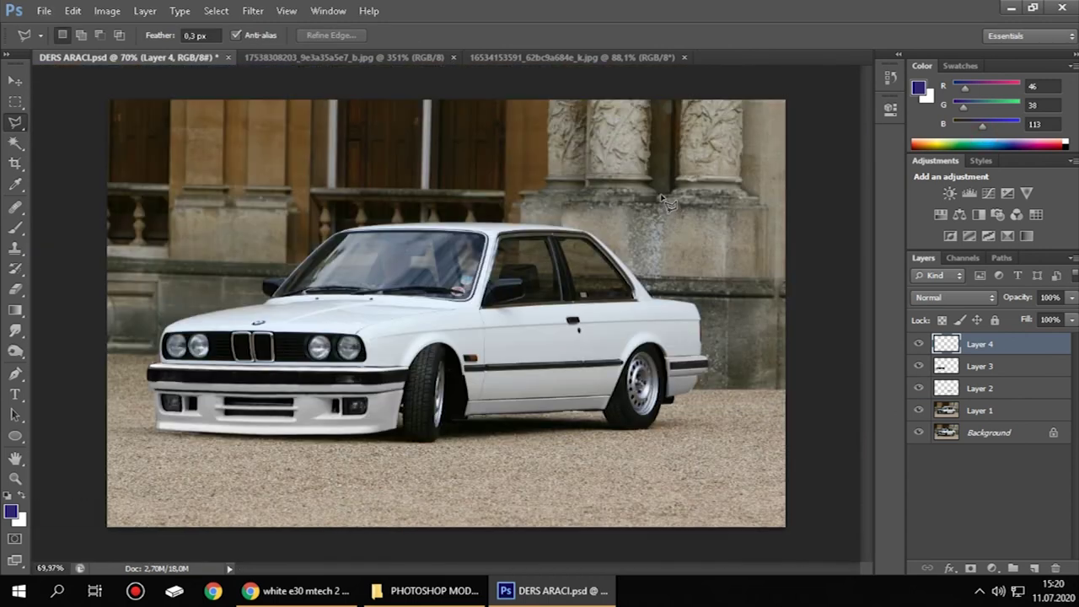
{"action": "scroll", "coordinate": [666, 207], "scroll_direction": "down", "scroll_amount": 1}
{"action": "scroll", "coordinate": [665, 231], "scroll_direction": "down", "scroll_amount": 2}
{"action": "scroll", "coordinate": [703, 376], "scroll_direction": "up", "scroll_amount": 2}
{"action": "scroll", "coordinate": [757, 474], "scroll_direction": "up", "scroll_amount": 3}
{"action": "scroll", "coordinate": [757, 474], "scroll_direction": "up", "scroll_amount": 2}
{"action": "scroll", "coordinate": [694, 357], "scroll_direction": "up", "scroll_amount": 1}
{"action": "scroll", "coordinate": [646, 309], "scroll_direction": "down", "scroll_amount": 1}
{"action": "scroll", "coordinate": [651, 314], "scroll_direction": "down", "scroll_amount": 2}
{"action": "scroll", "coordinate": [651, 314], "scroll_direction": "down", "scroll_amount": 2}
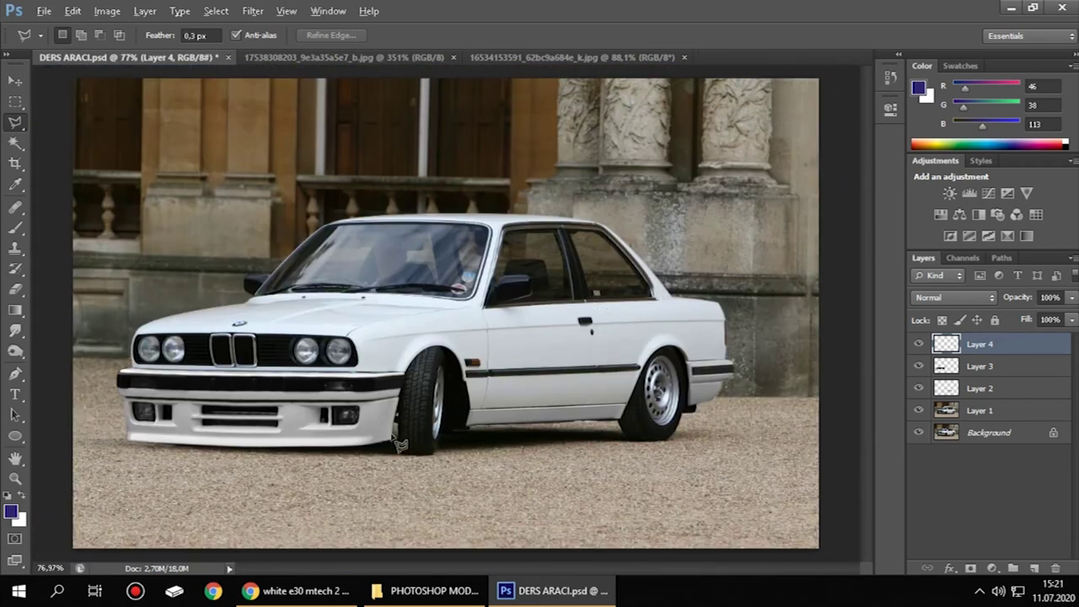
{"action": "scroll", "coordinate": [384, 426], "scroll_direction": "down", "scroll_amount": 2}
{"action": "scroll", "coordinate": [378, 414], "scroll_direction": "down", "scroll_amount": 1}
{"action": "scroll", "coordinate": [379, 414], "scroll_direction": "up", "scroll_amount": 1}
{"action": "scroll", "coordinate": [381, 404], "scroll_direction": "up", "scroll_amount": 3}
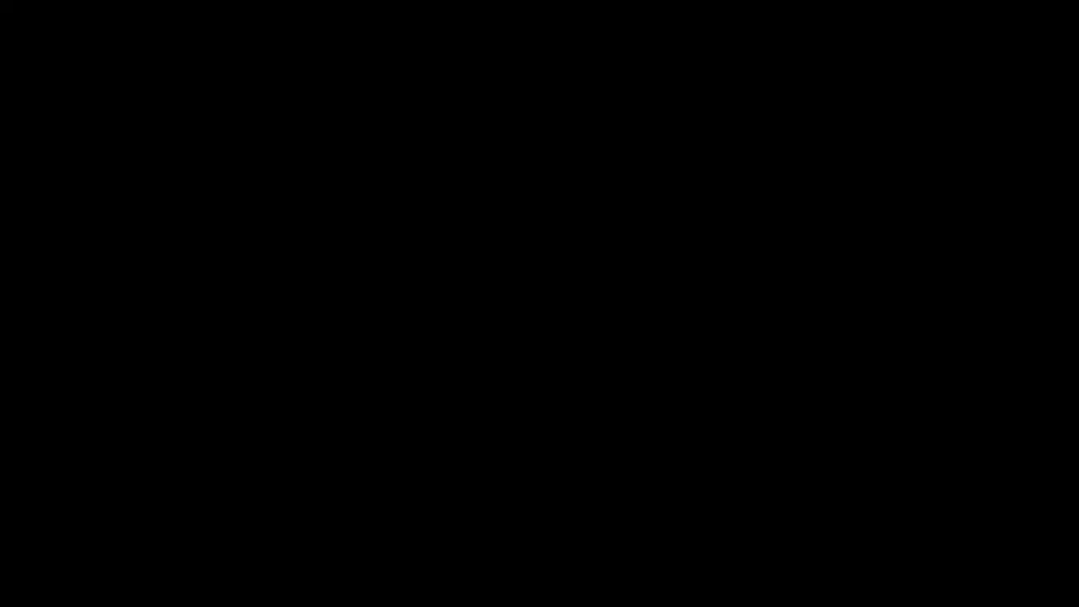